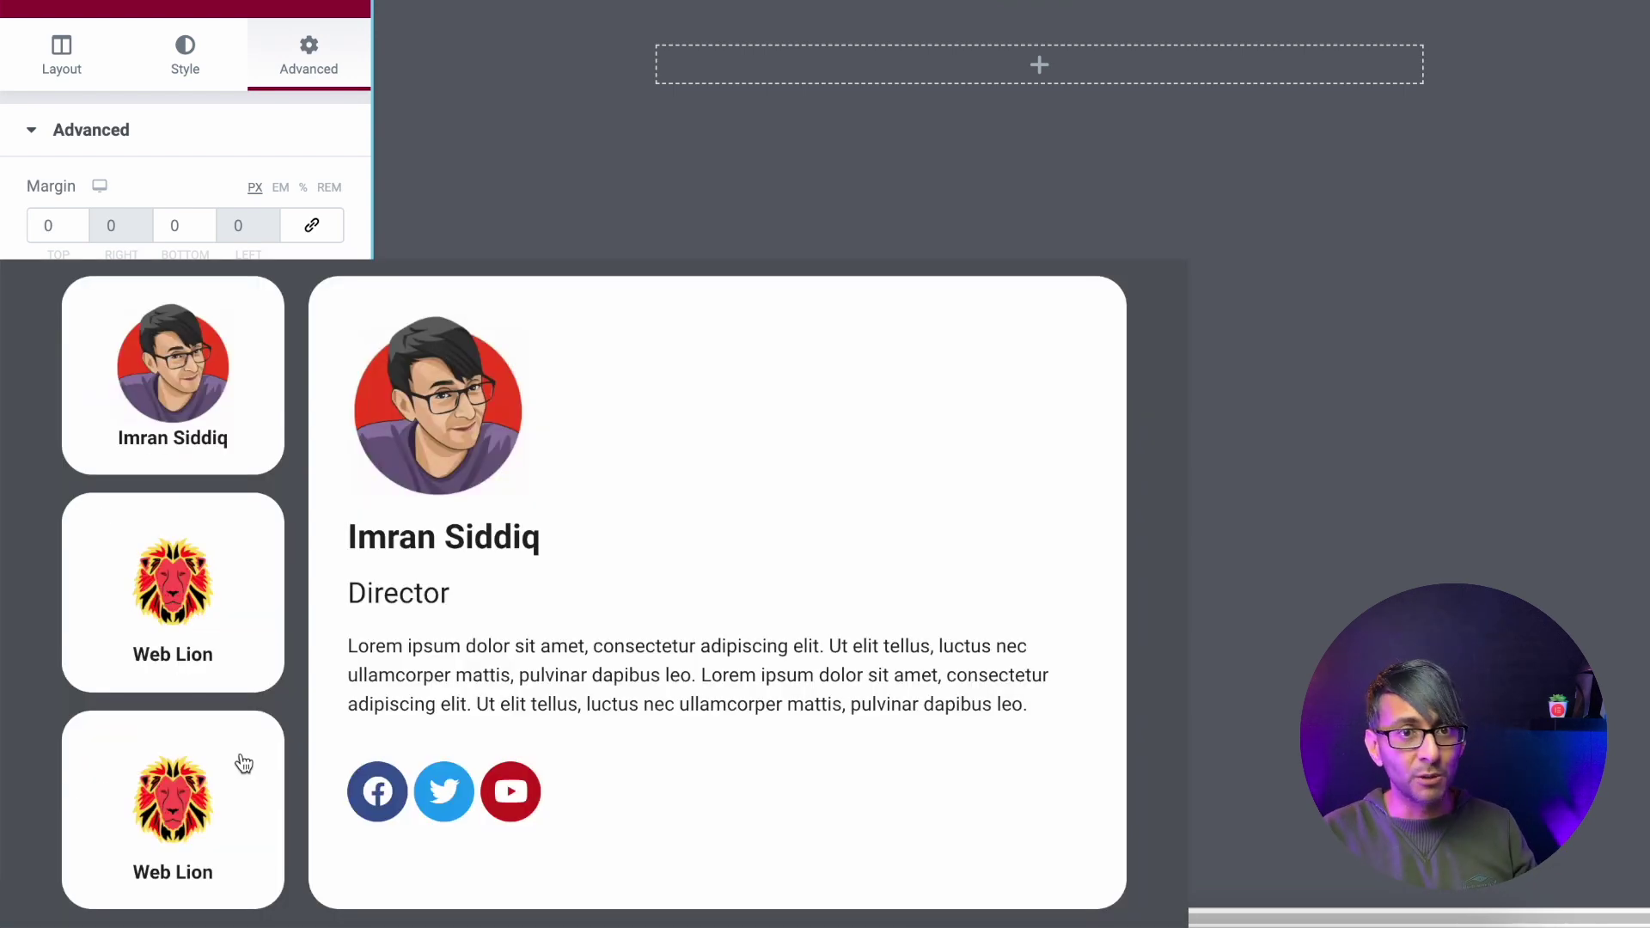
Step: Preview the finished design by switching the main card between the Web Lion profile and the first profile
left_click(243, 765)
left_click(267, 438)
left_click(244, 599)
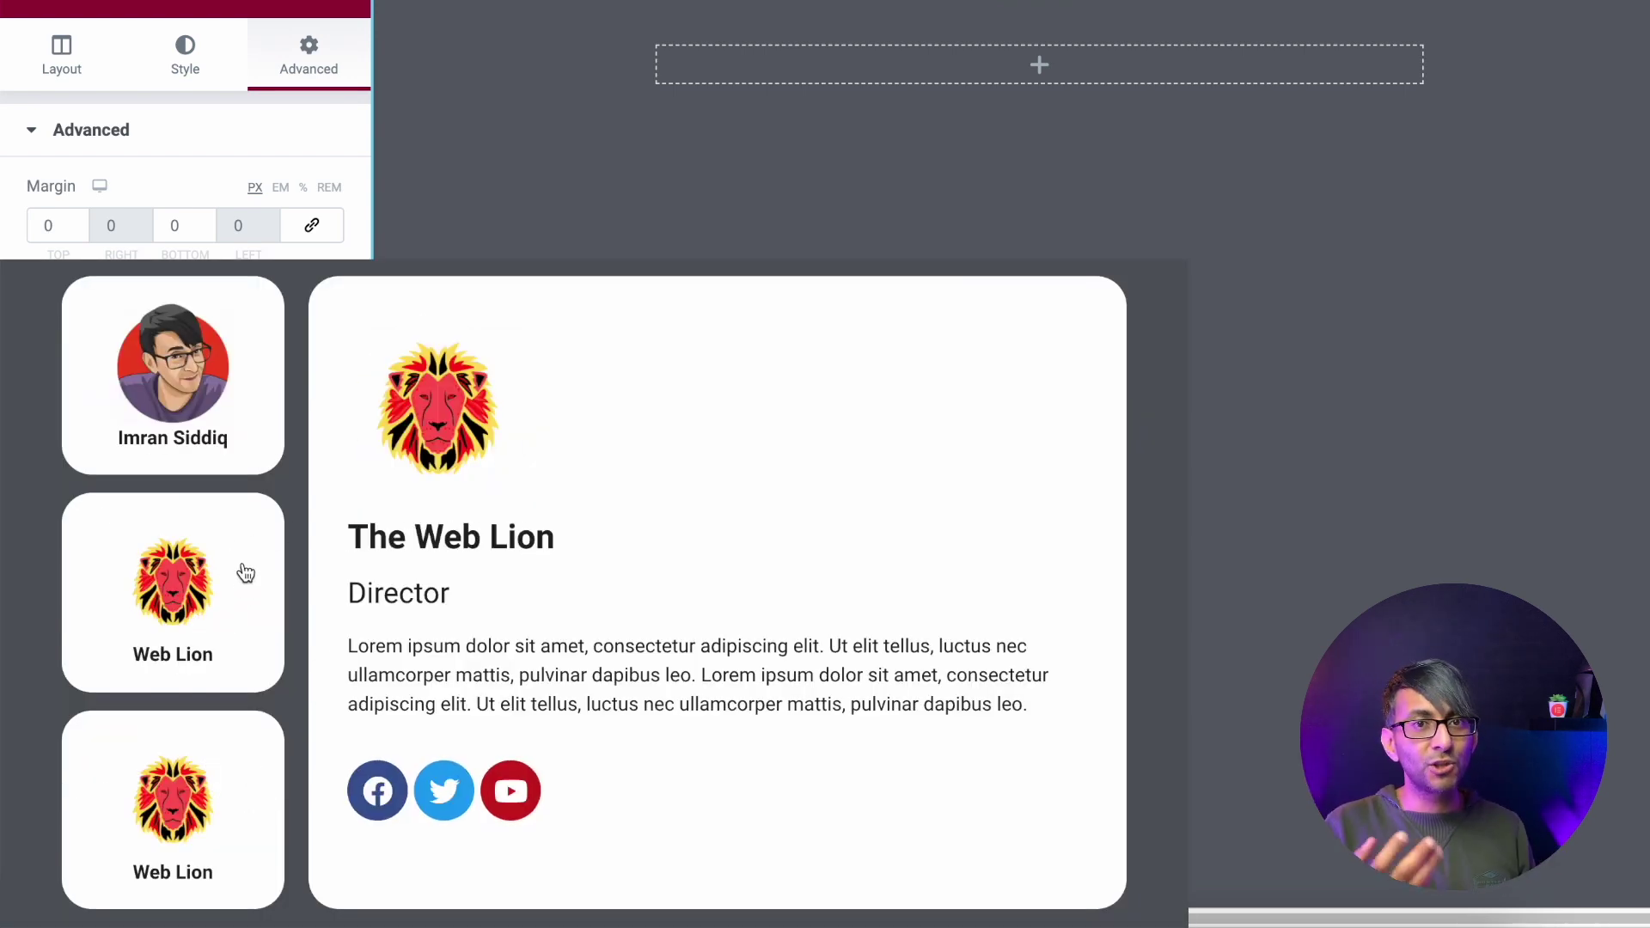
left_click(269, 442)
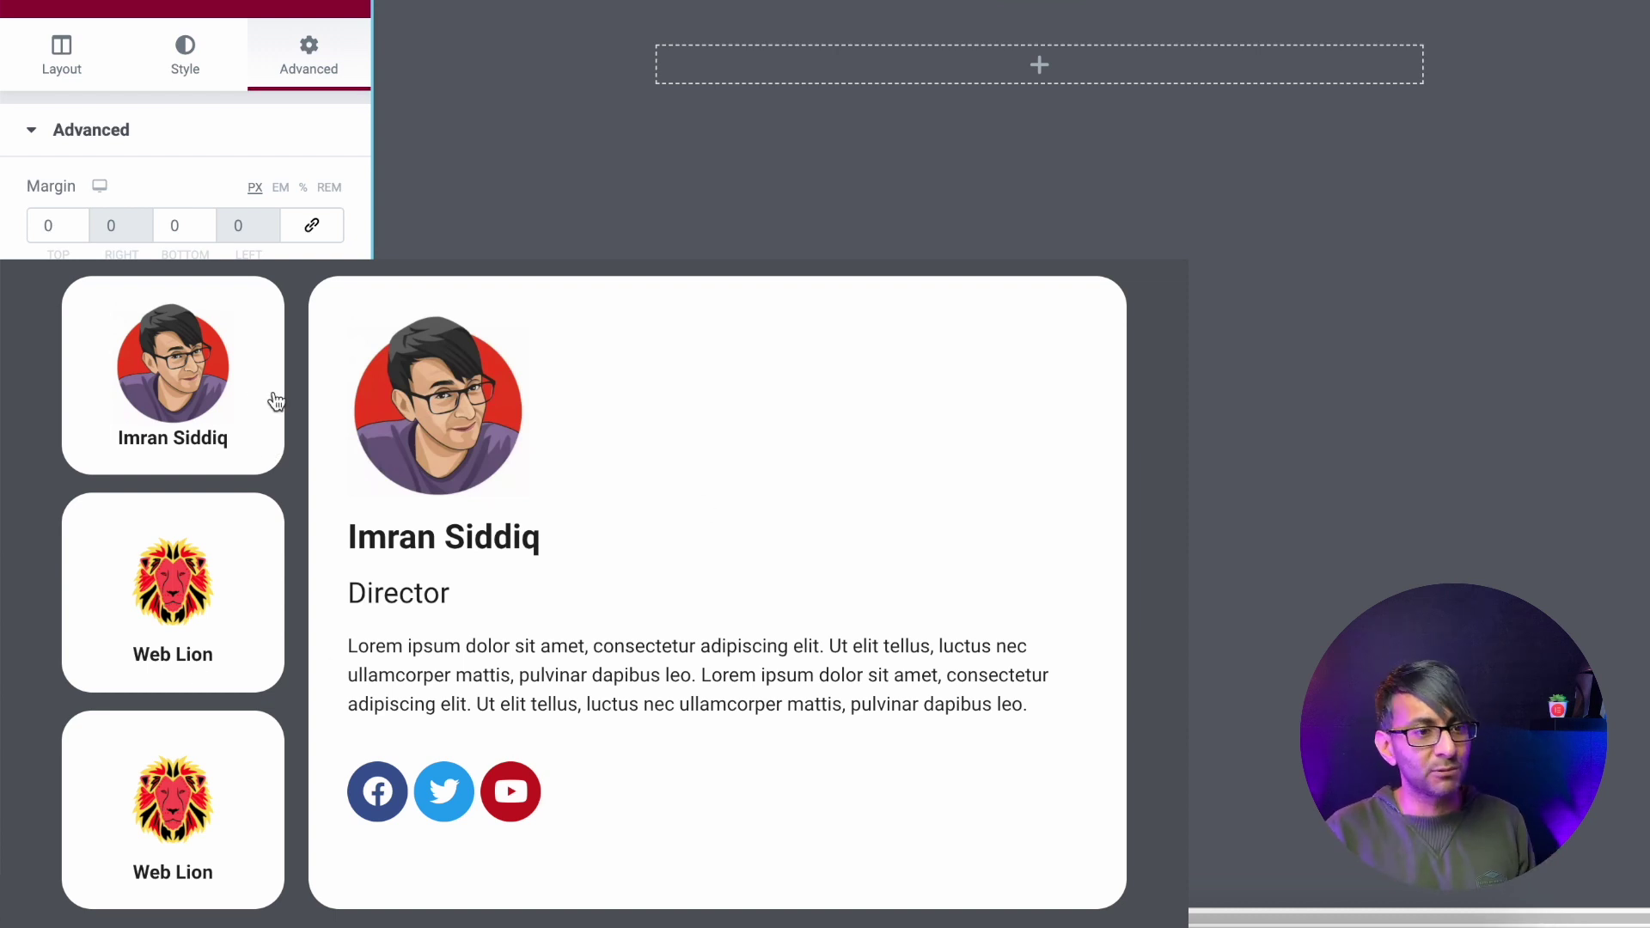
left_click(248, 571)
left_click(258, 382)
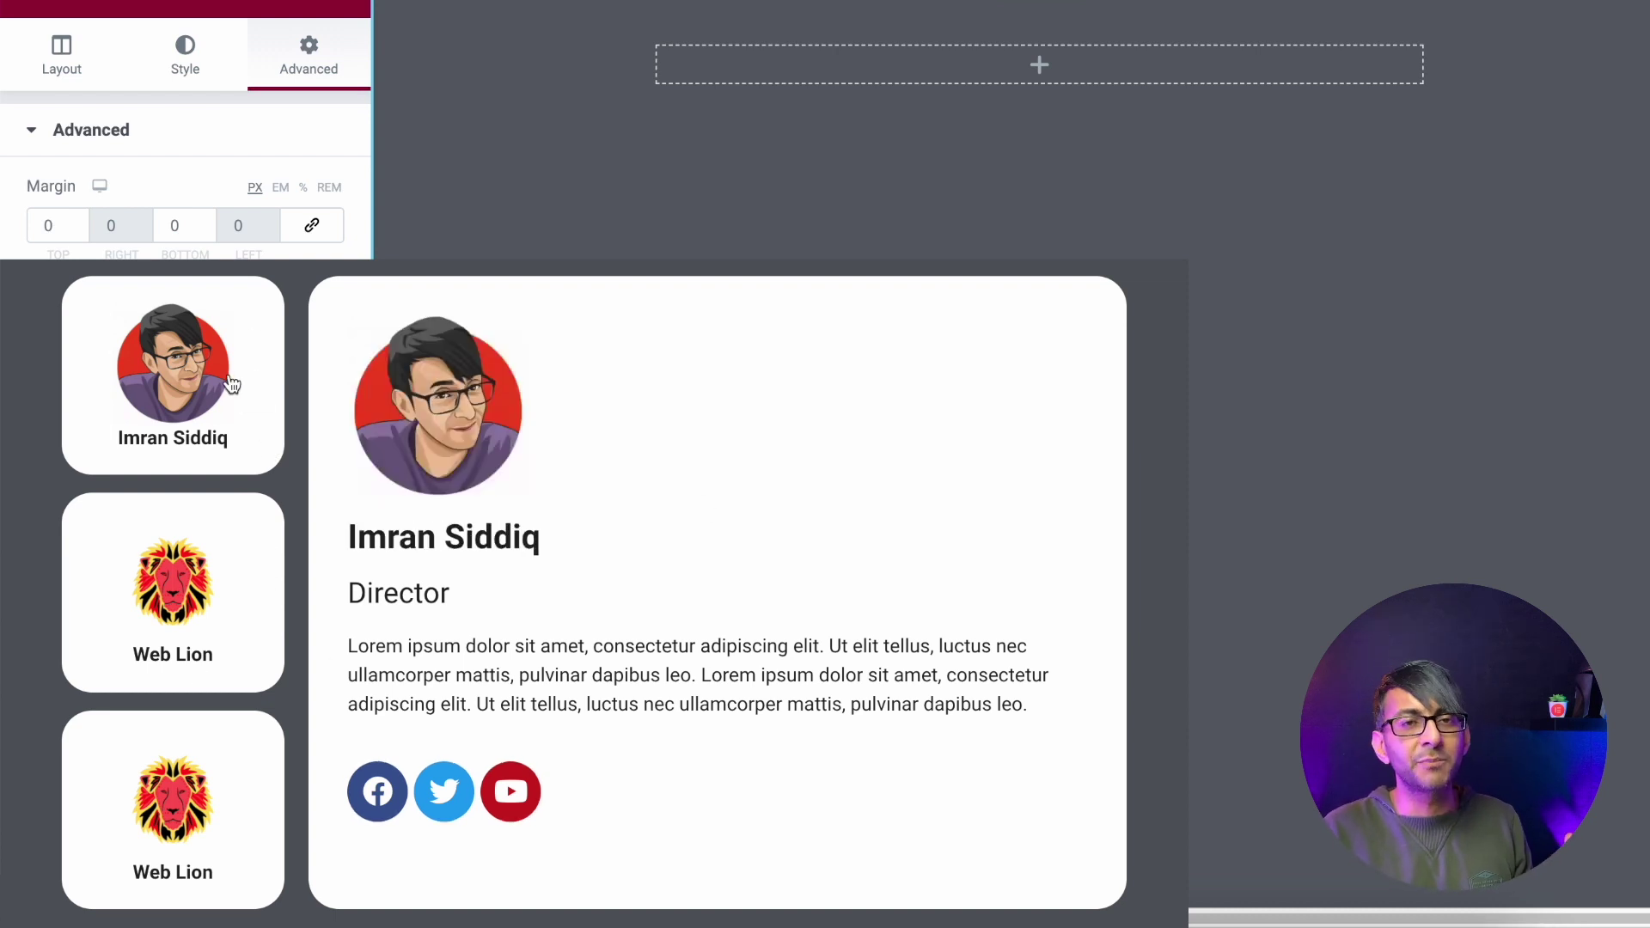
left_click(245, 768)
left_click(268, 438)
left_click(244, 593)
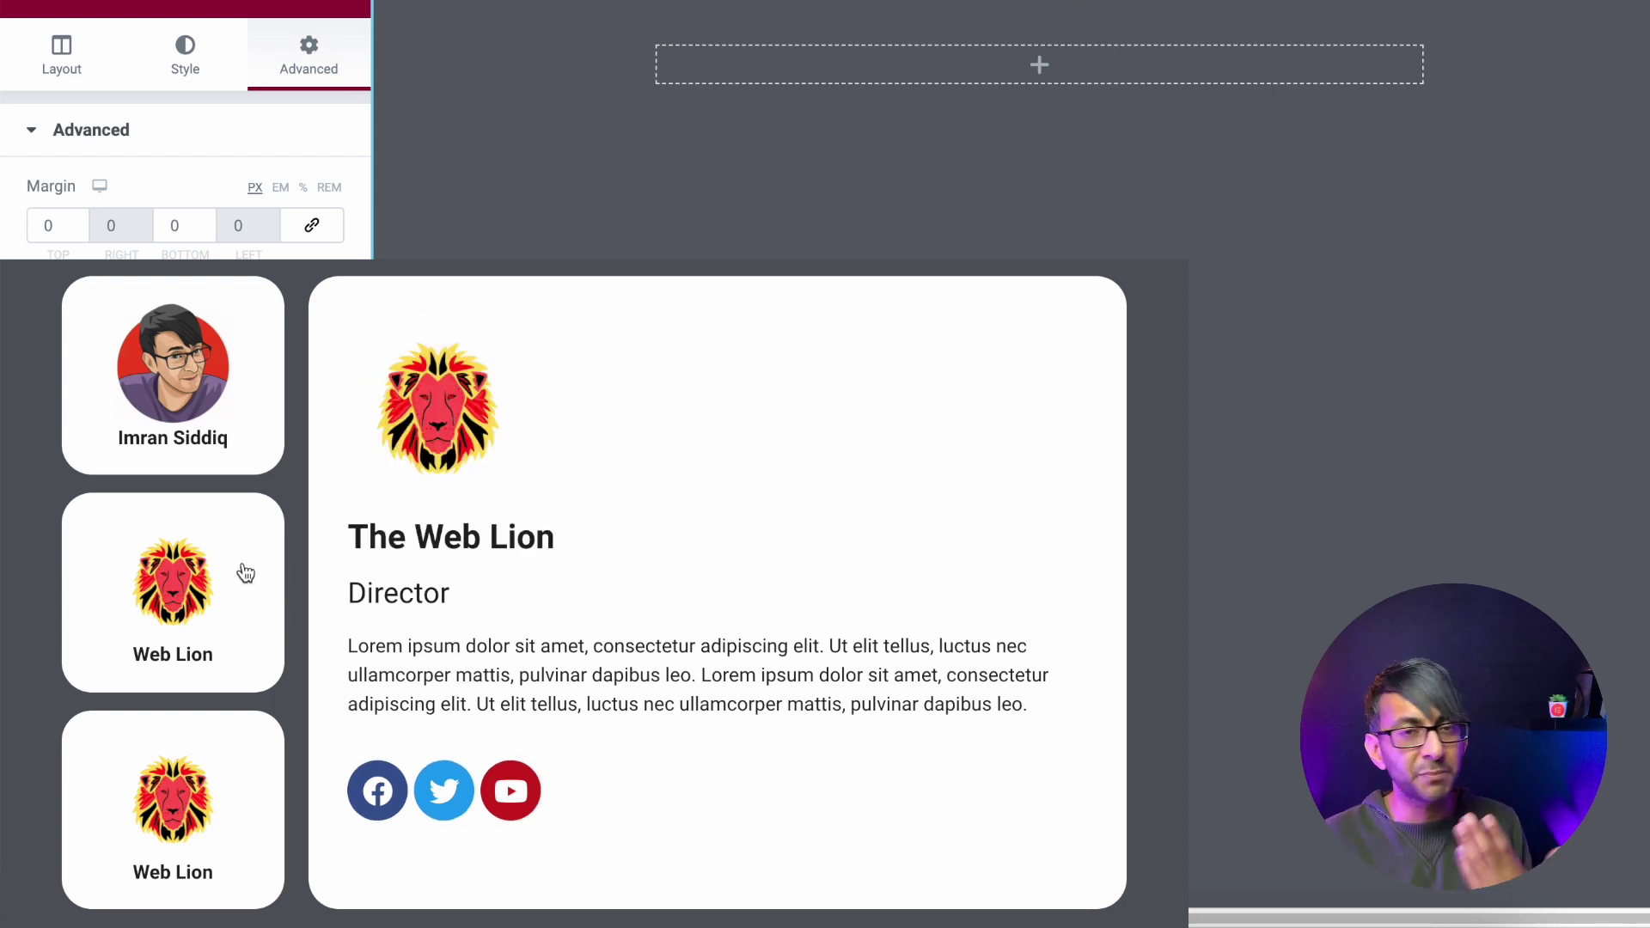
left_click(268, 442)
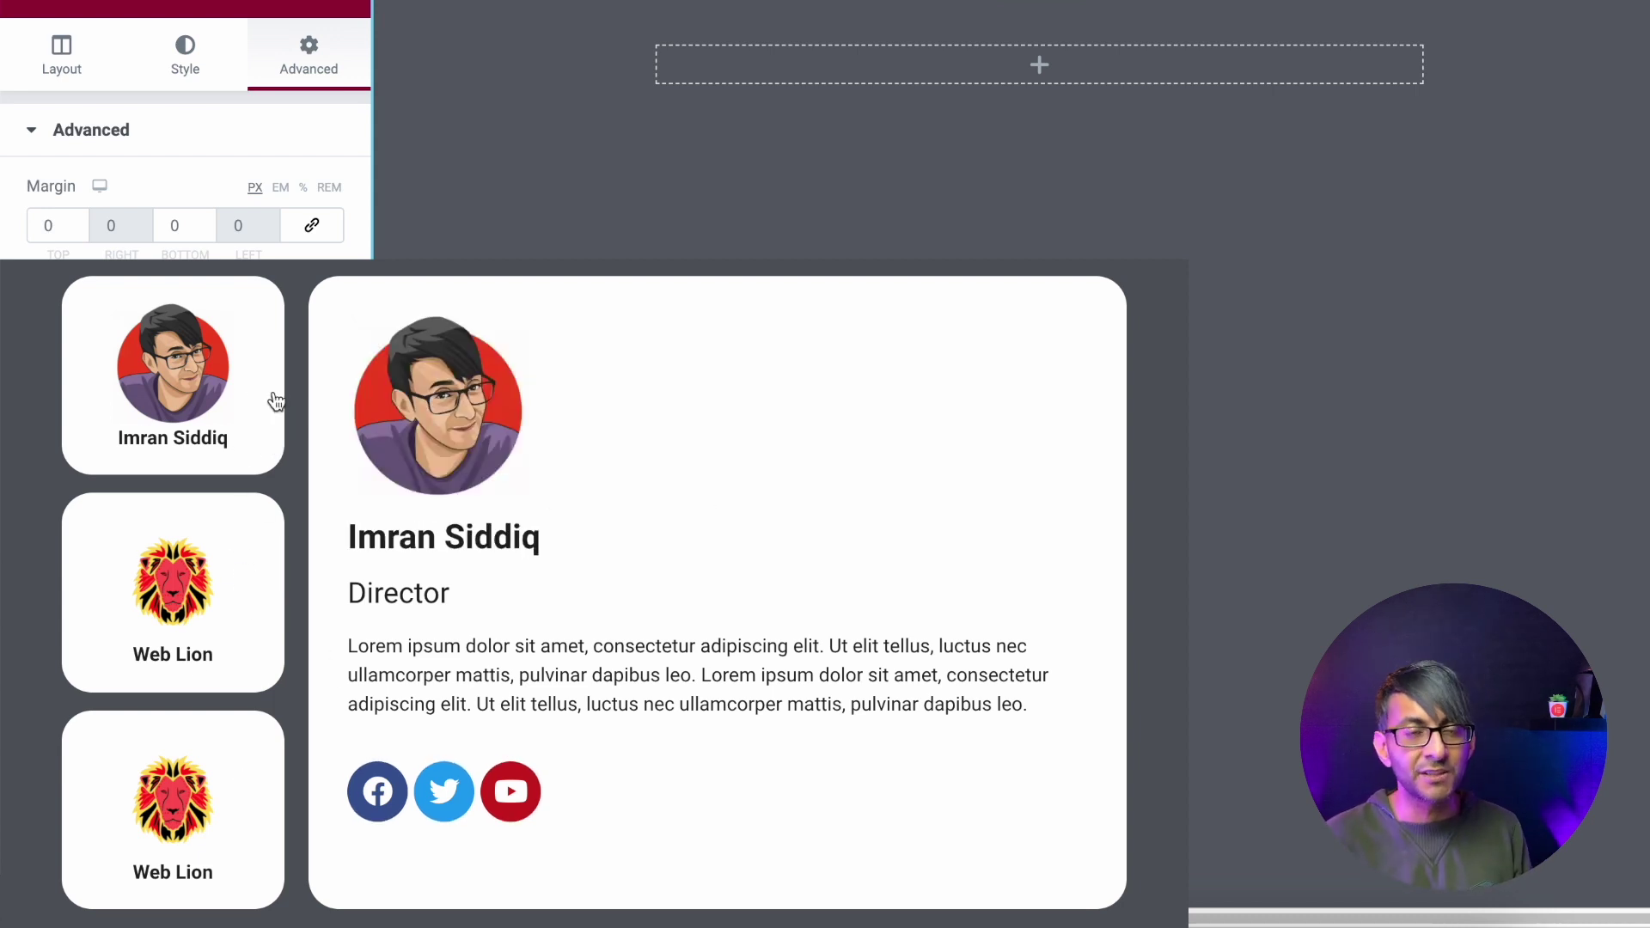
left_click(250, 563)
left_click(257, 383)
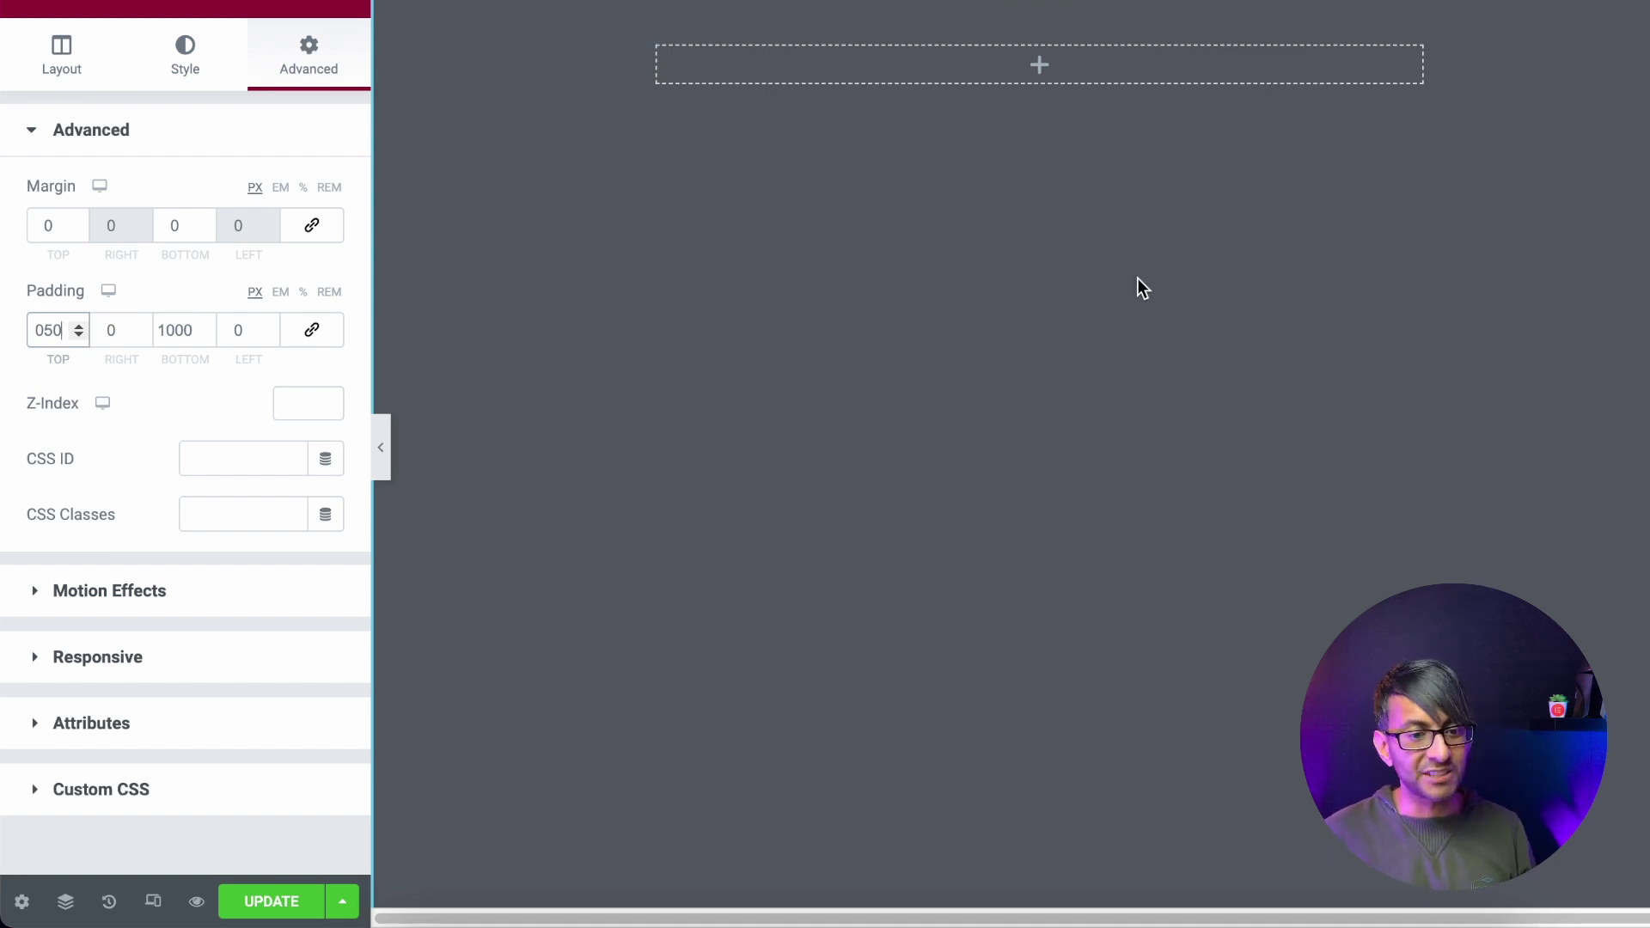
Step: Drag a Tabs widget, found by searching 'tab', into the empty section and set Position to Vertical
left_click(320, 5)
type("tab")
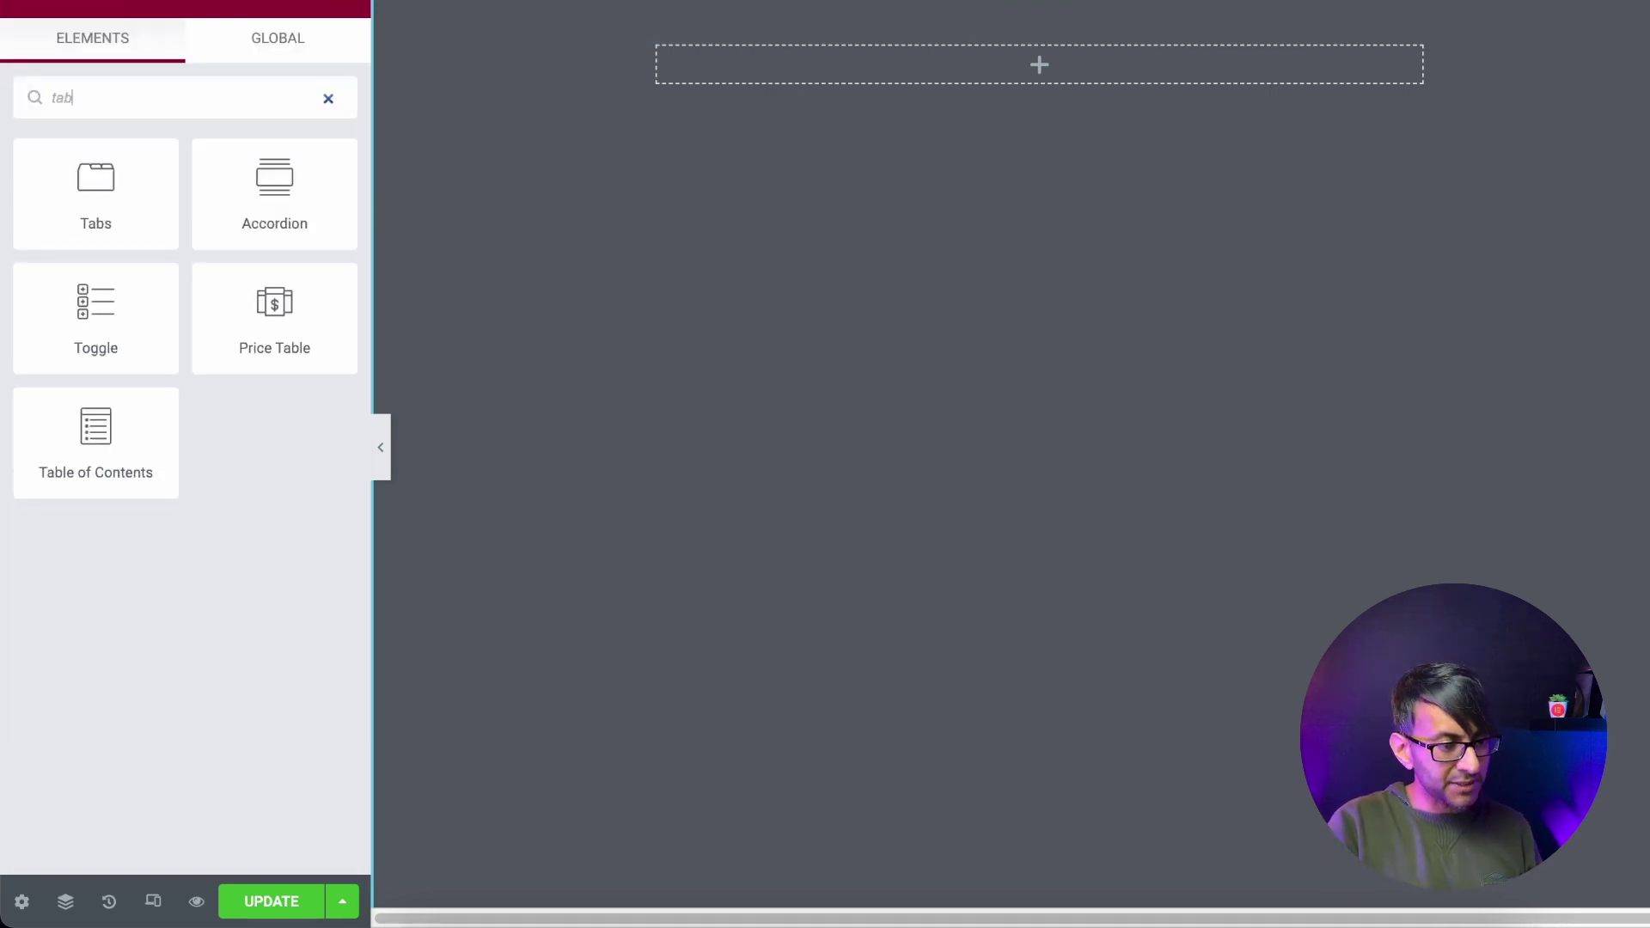
left_click_drag(81, 209, 1021, 78)
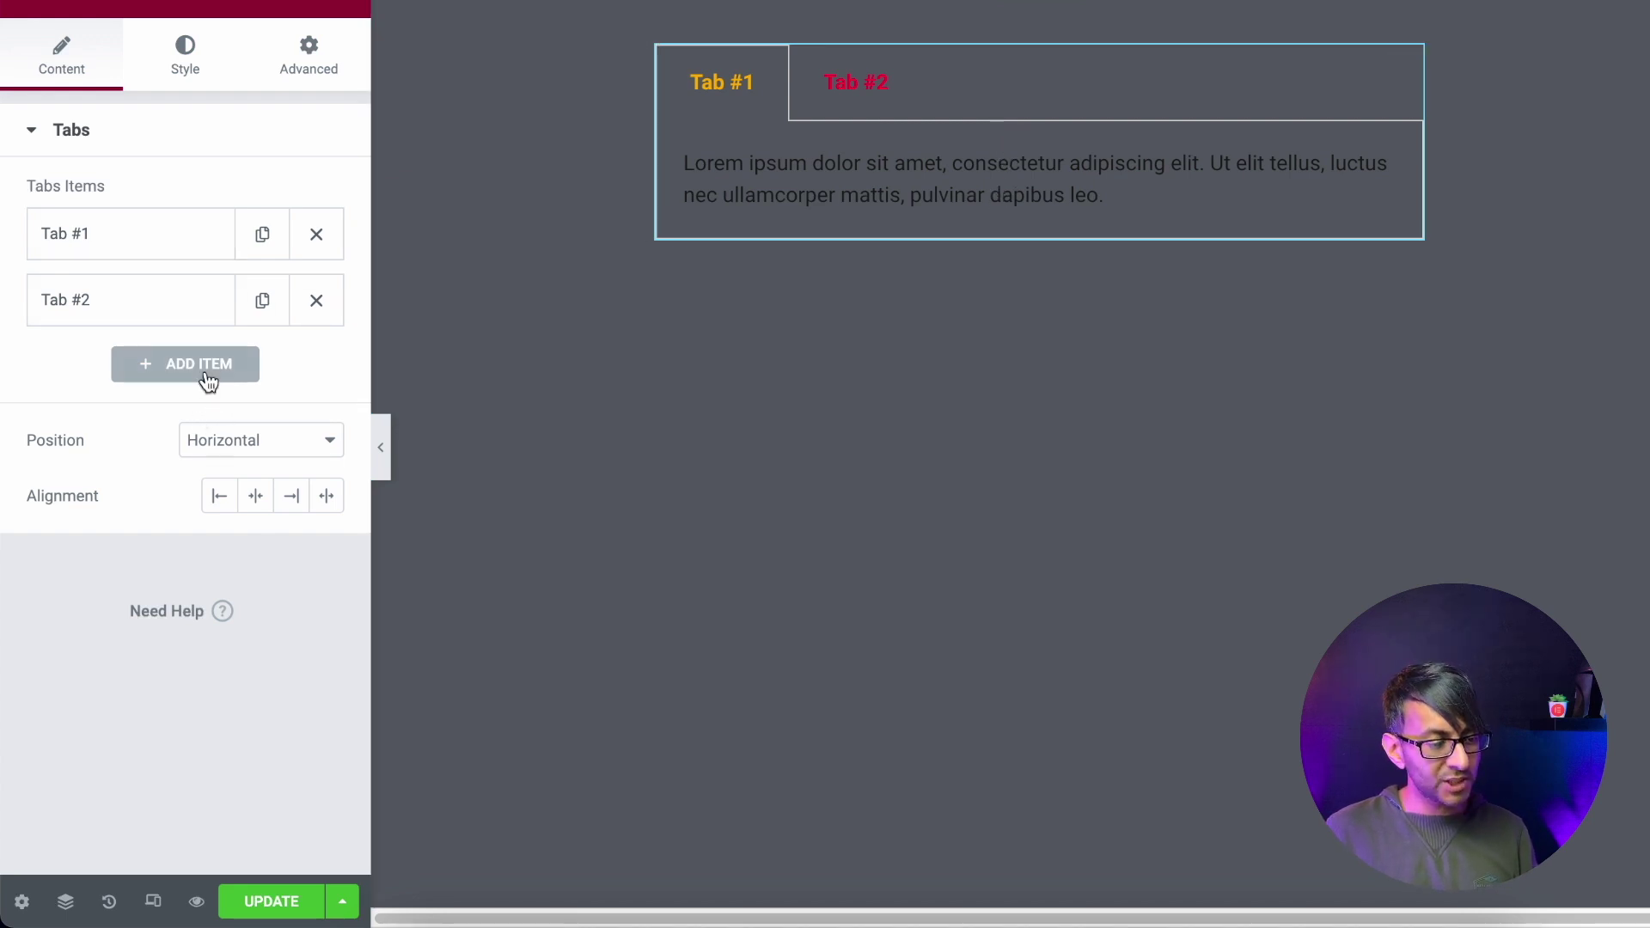
left_click(221, 443)
left_click(241, 495)
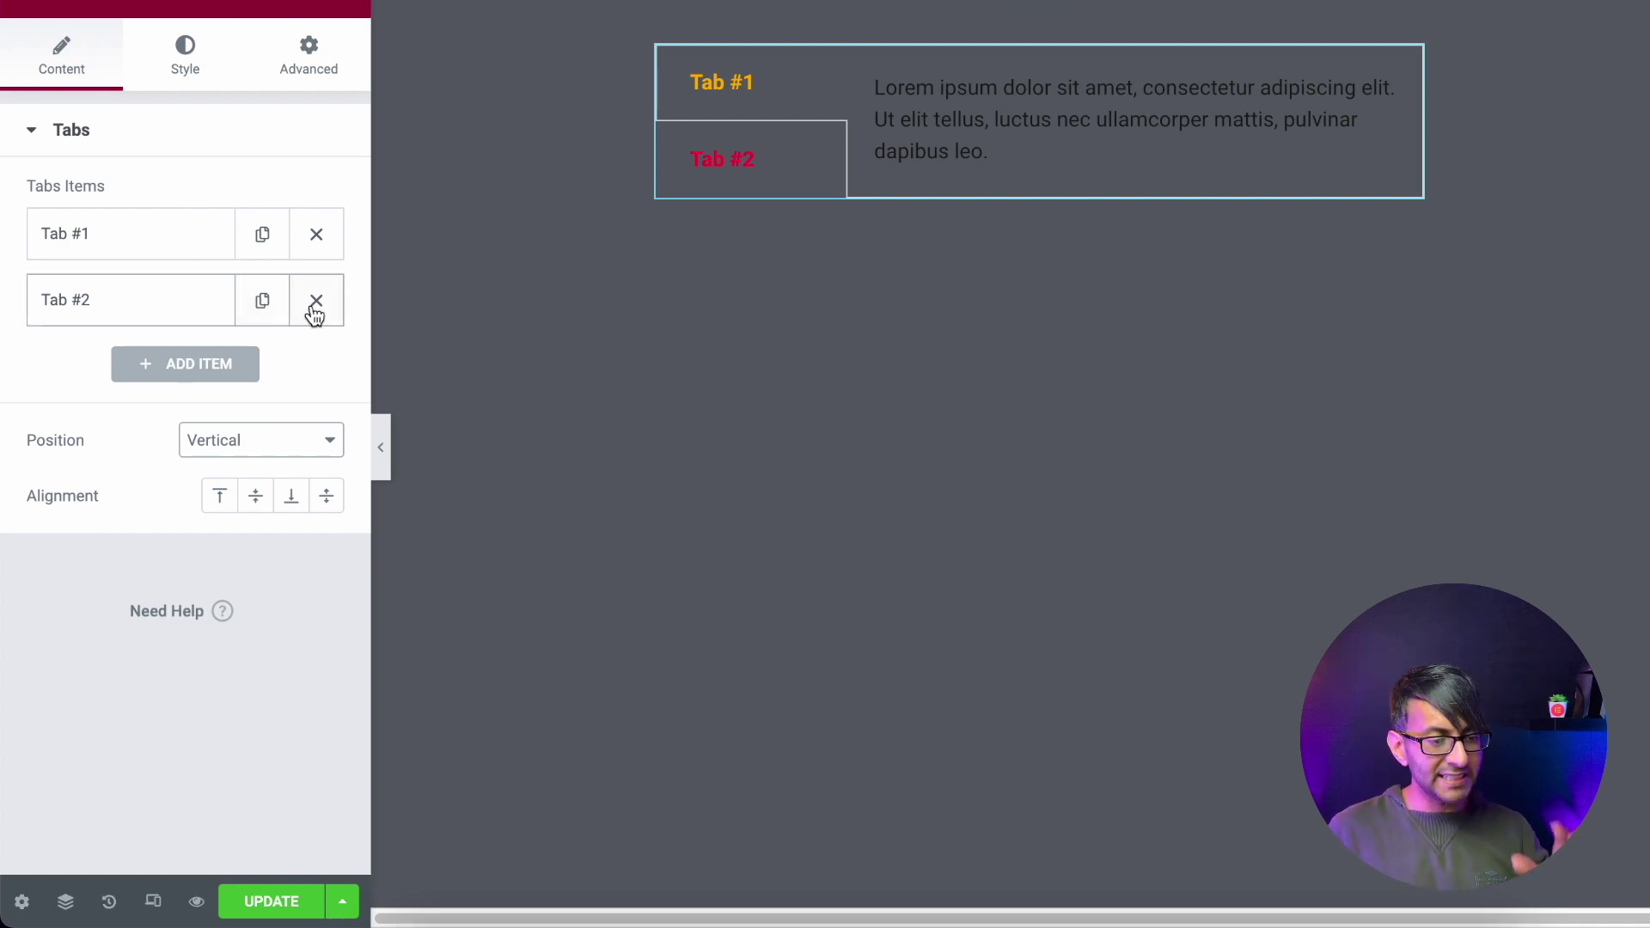
left_click(203, 67)
Step: Set the tab Navigation Width to 20 and clear the Border Width so borders disappear
left_click(292, 231)
type("20")
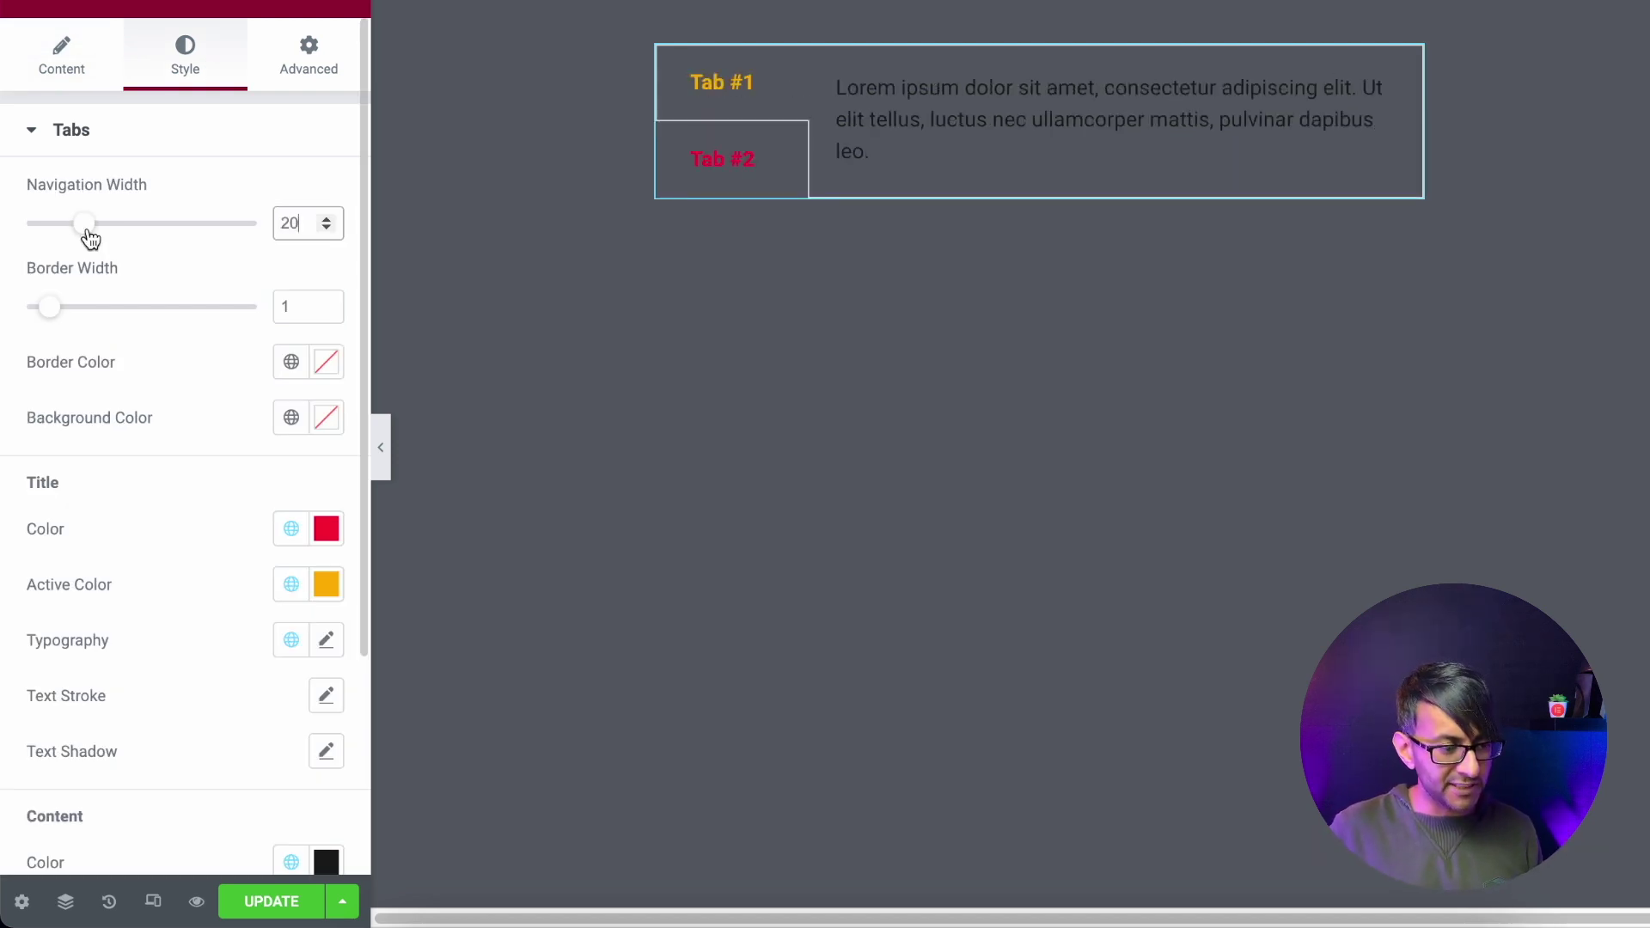
left_click_drag(89, 236, 79, 237)
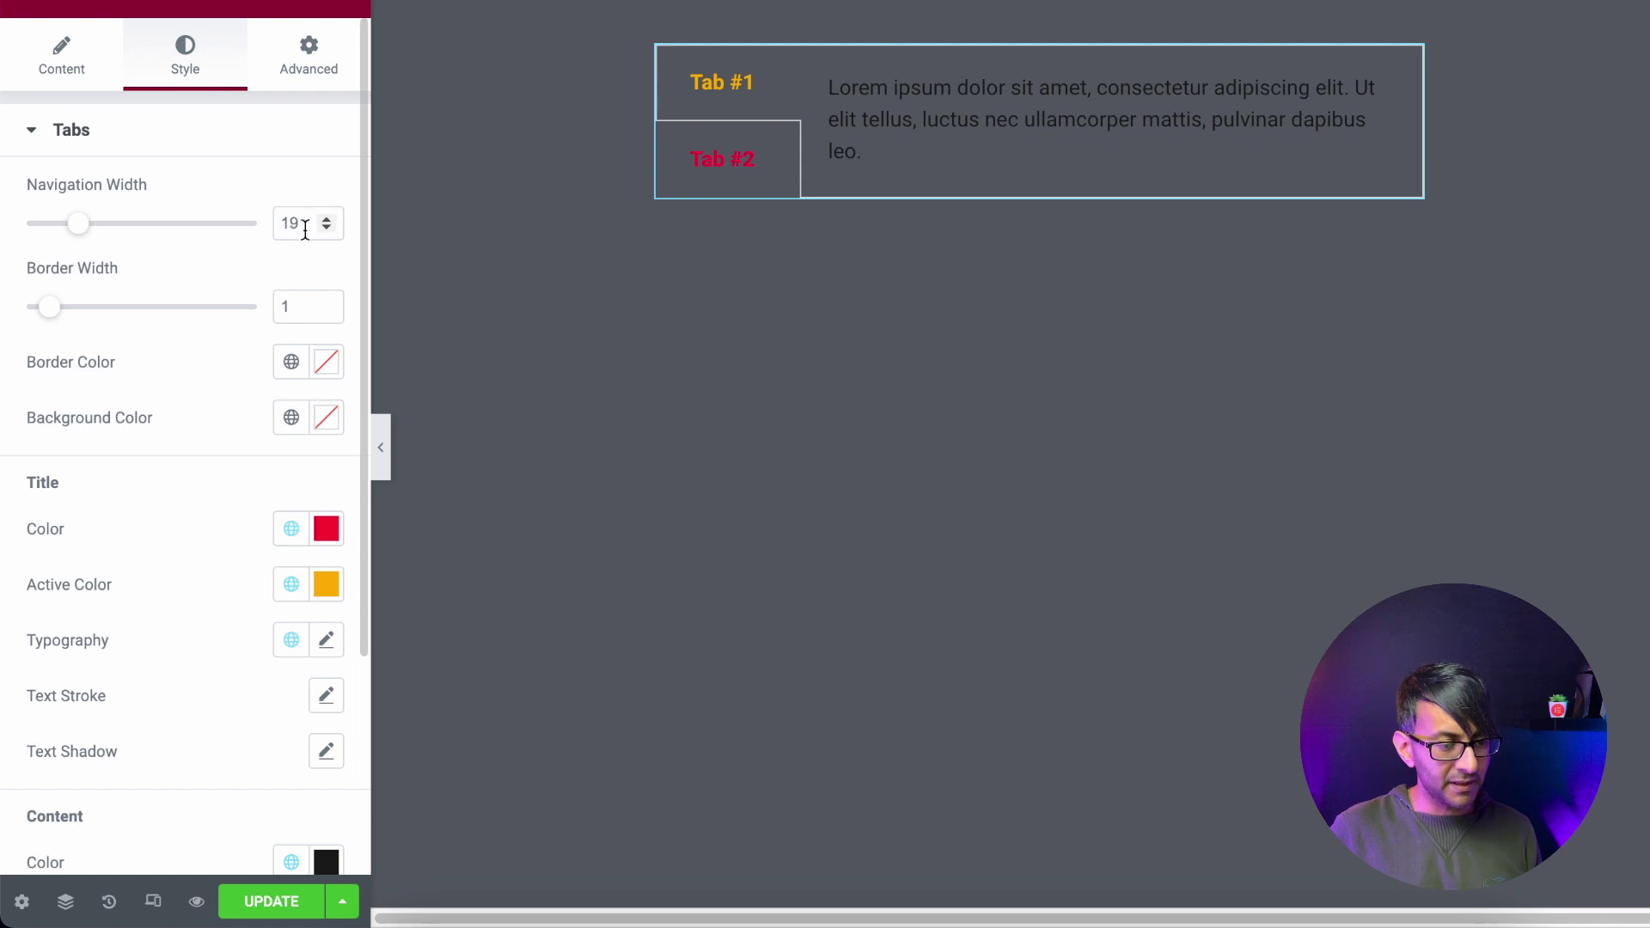
double_click(292, 225)
type("20")
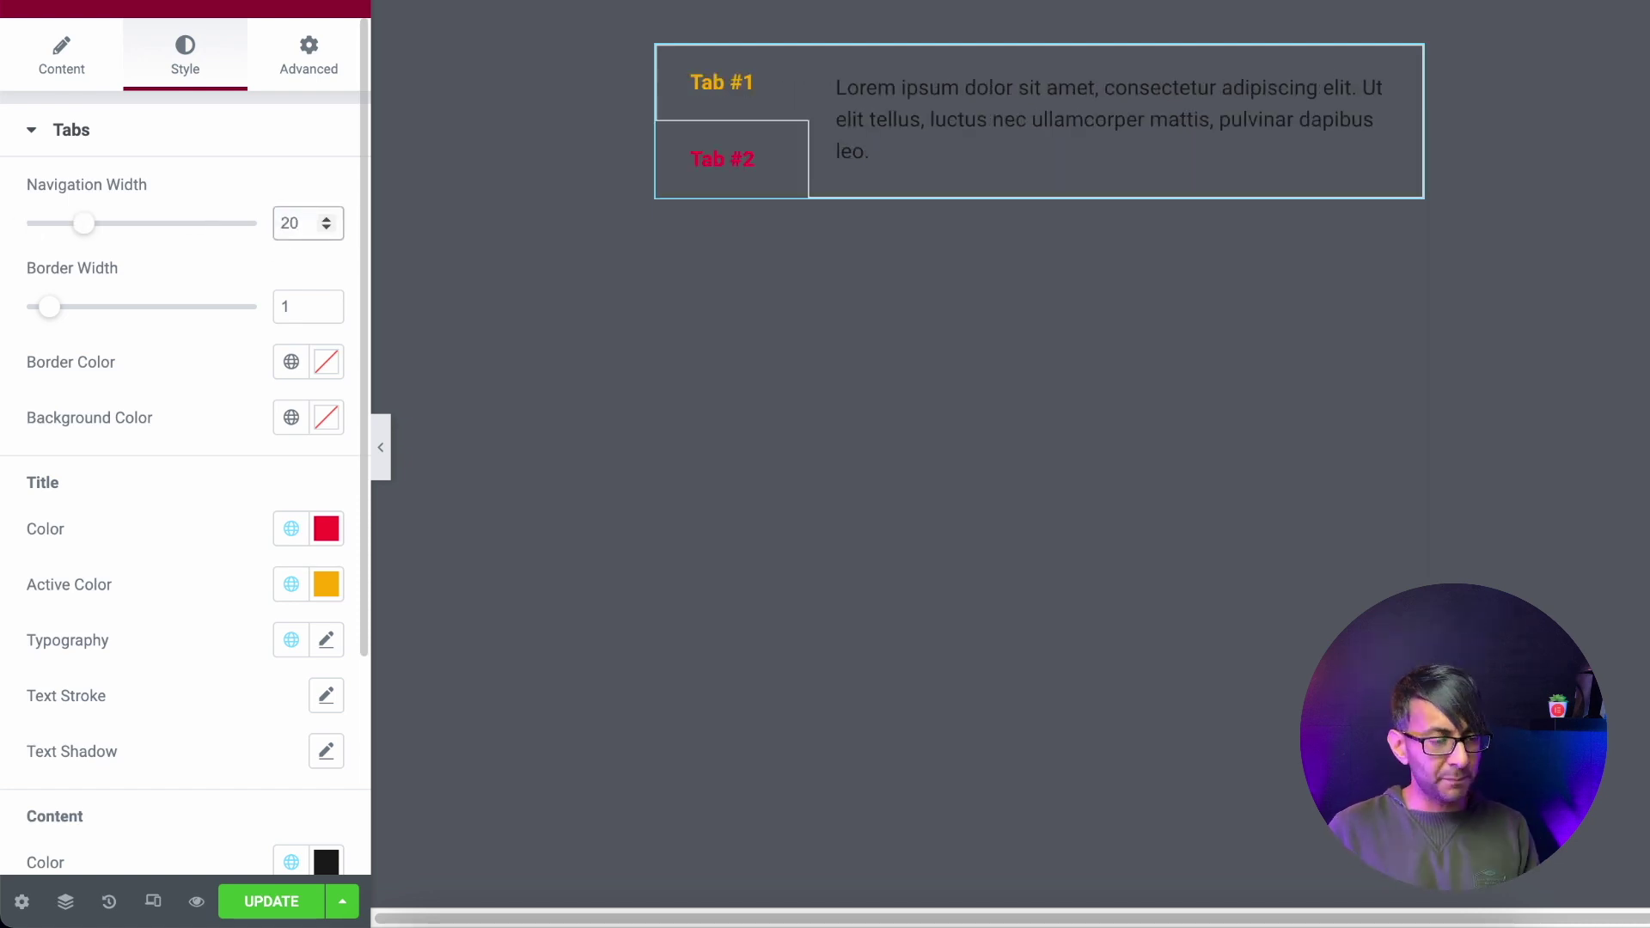
left_click(326, 303)
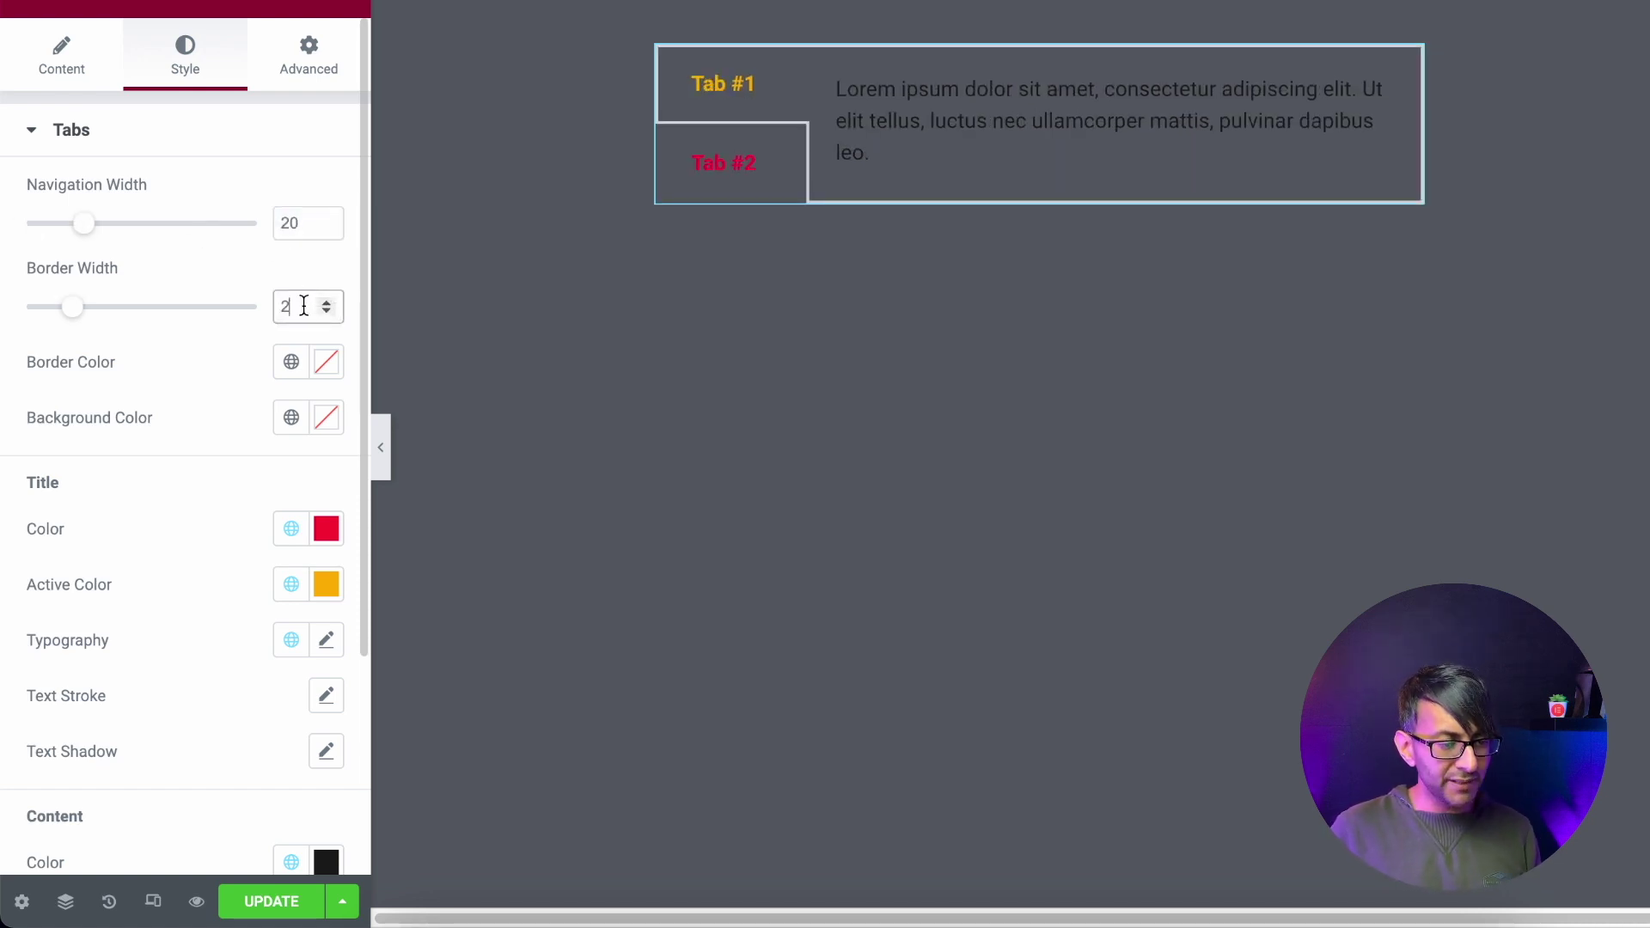
left_click(304, 306)
key("BackSpace")
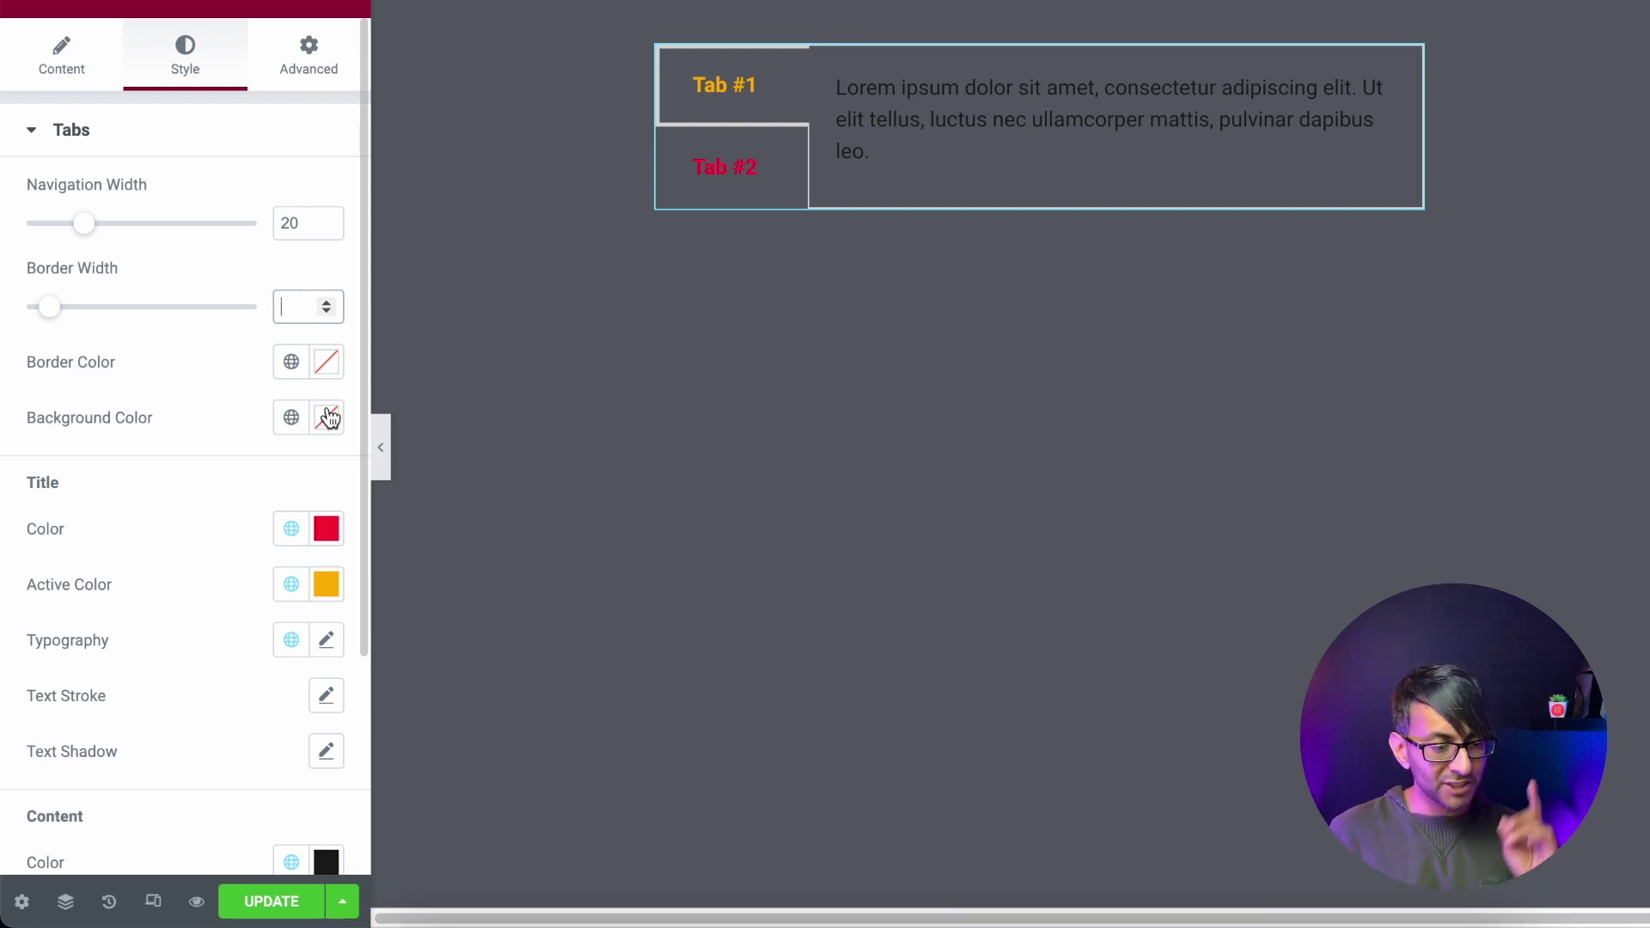
Step: Make the tab background White and set both Title and Active title colours to Text
left_click(292, 418)
left_click(202, 743)
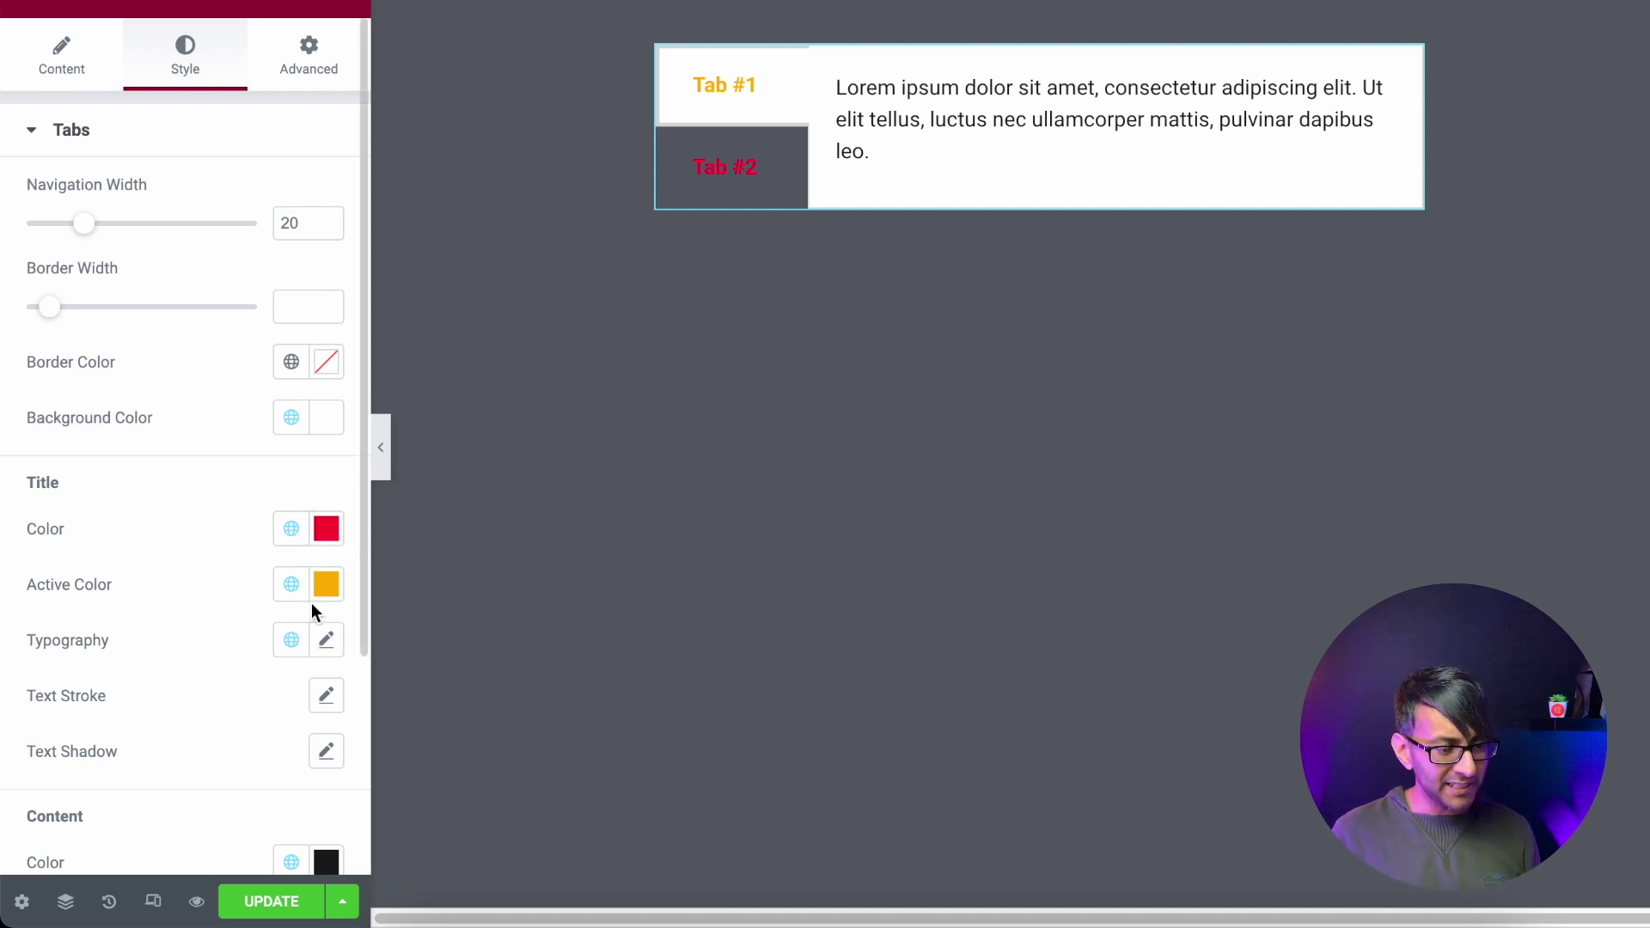
left_click(291, 531)
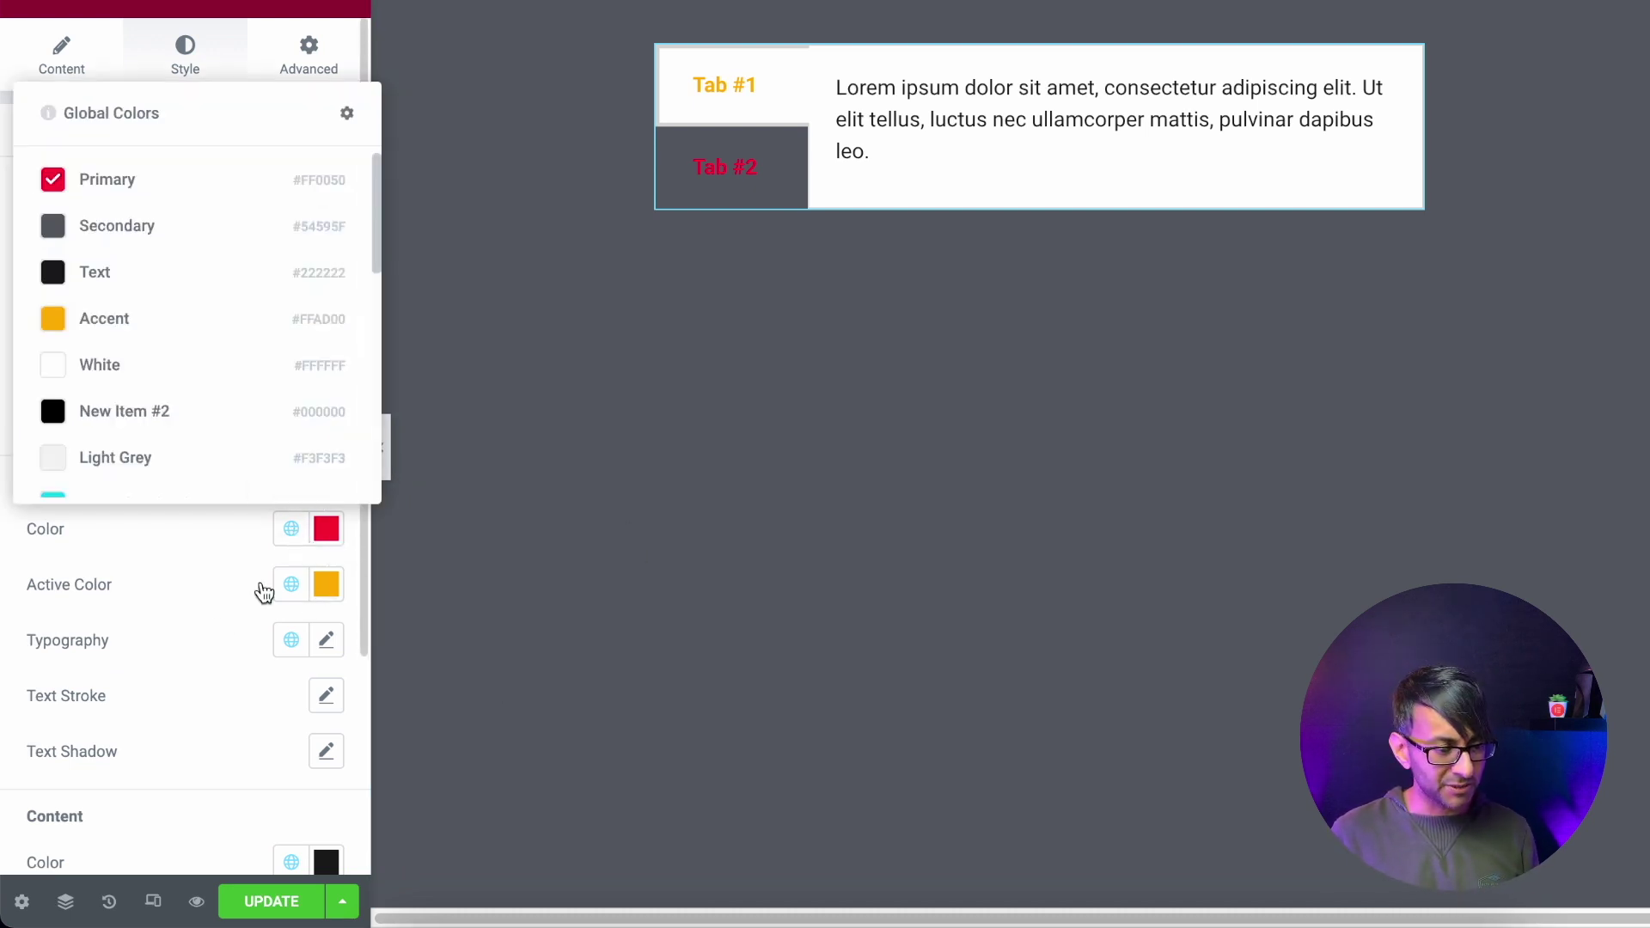
left_click(159, 272)
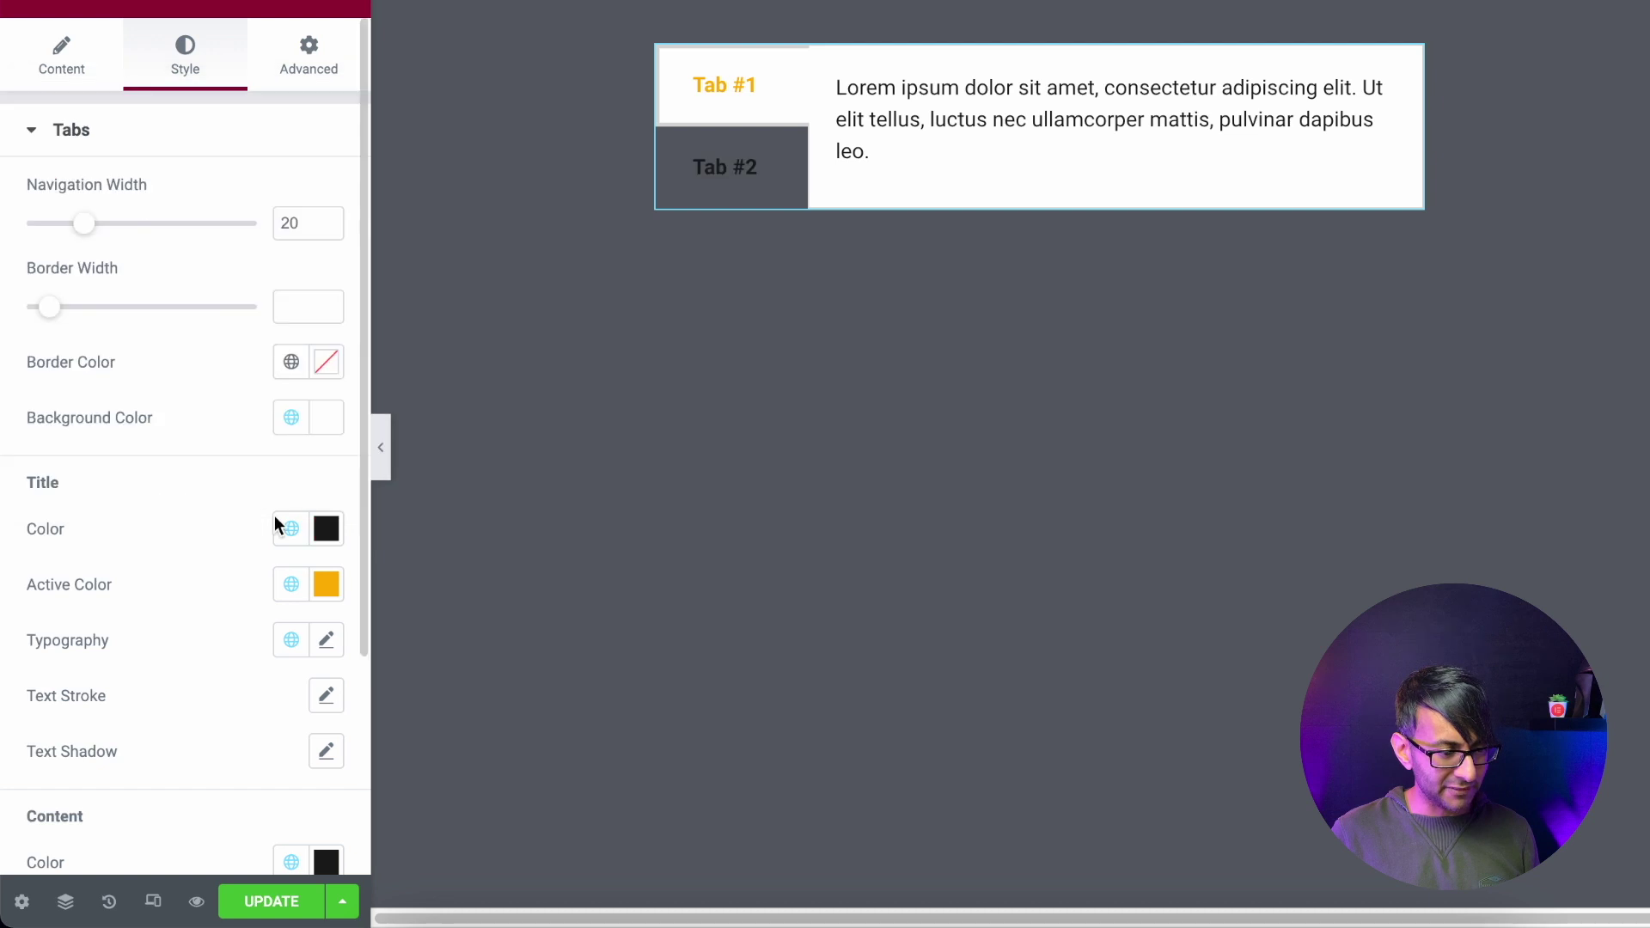
left_click(293, 588)
left_click(180, 322)
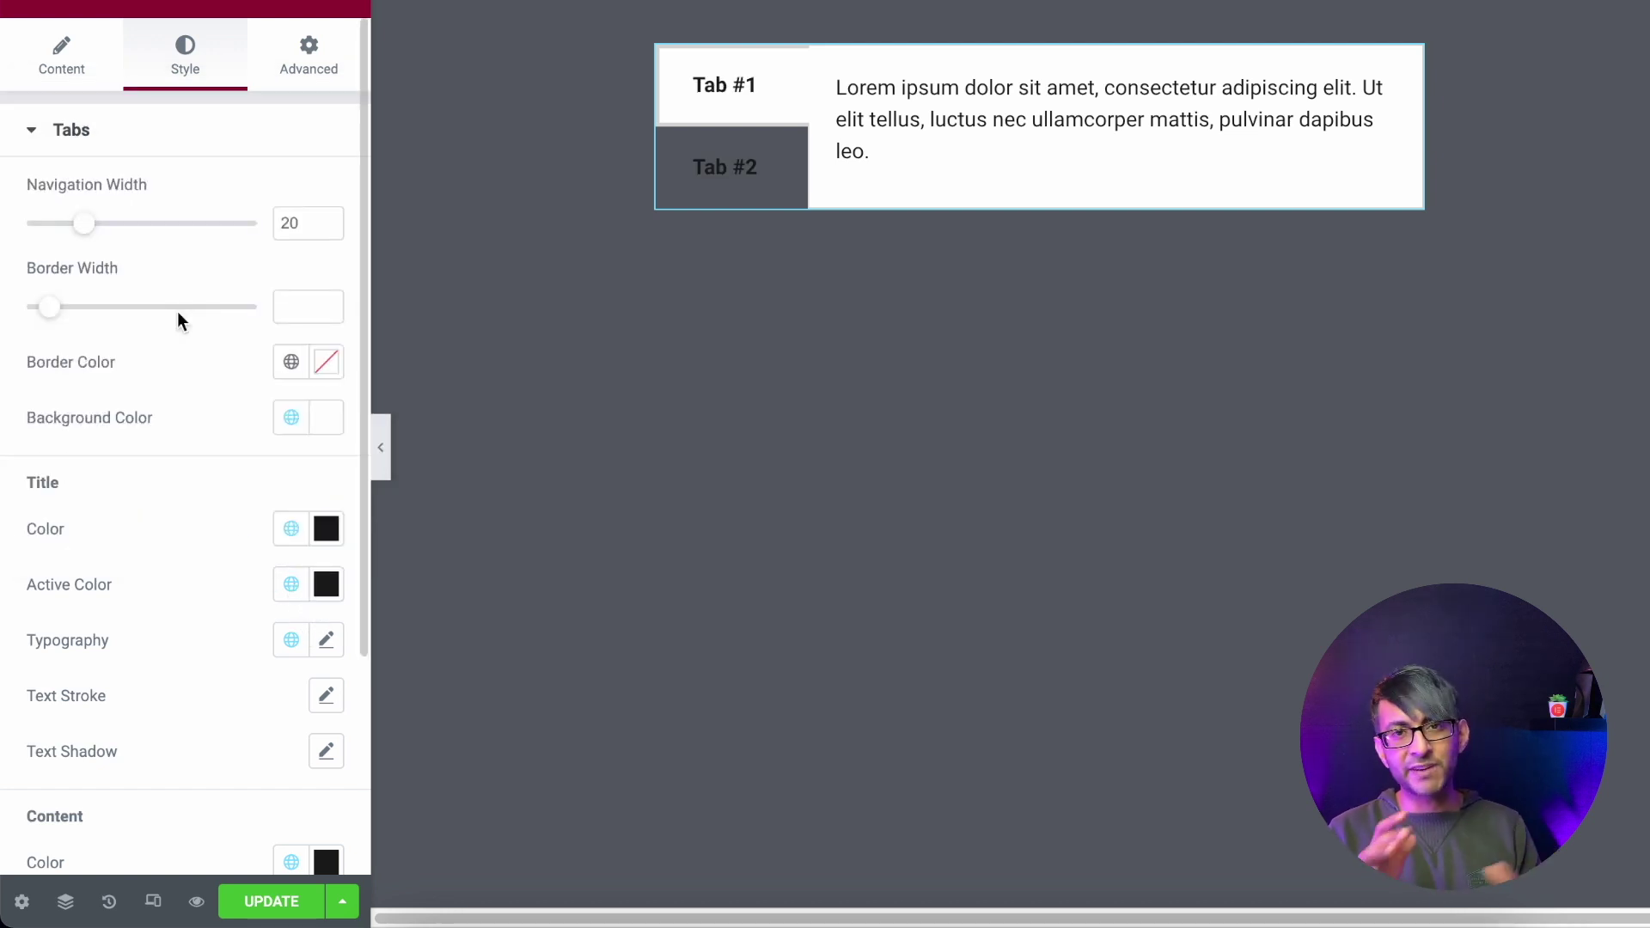
left_click(320, 65)
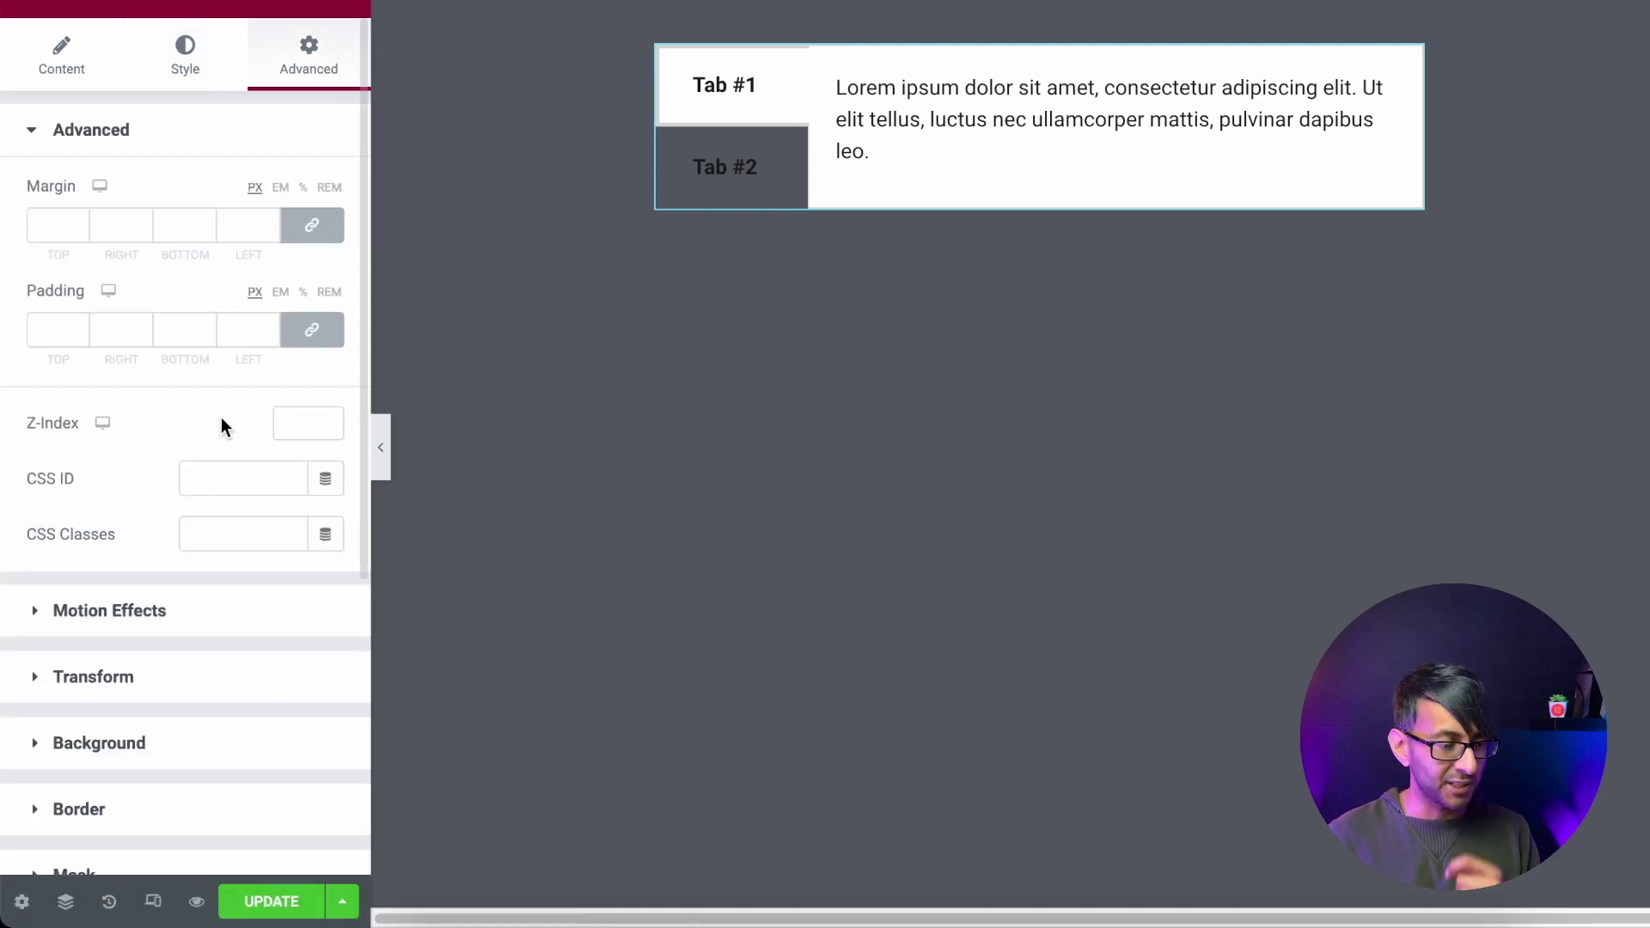
Step: Paste Custom CSS turning the tab titles and content wrapper into 25px-rounded white cards, then preview
scroll(206, 464, "down", 5)
scroll(344, 593, "up", 2)
scroll(132, 611, "down", 3)
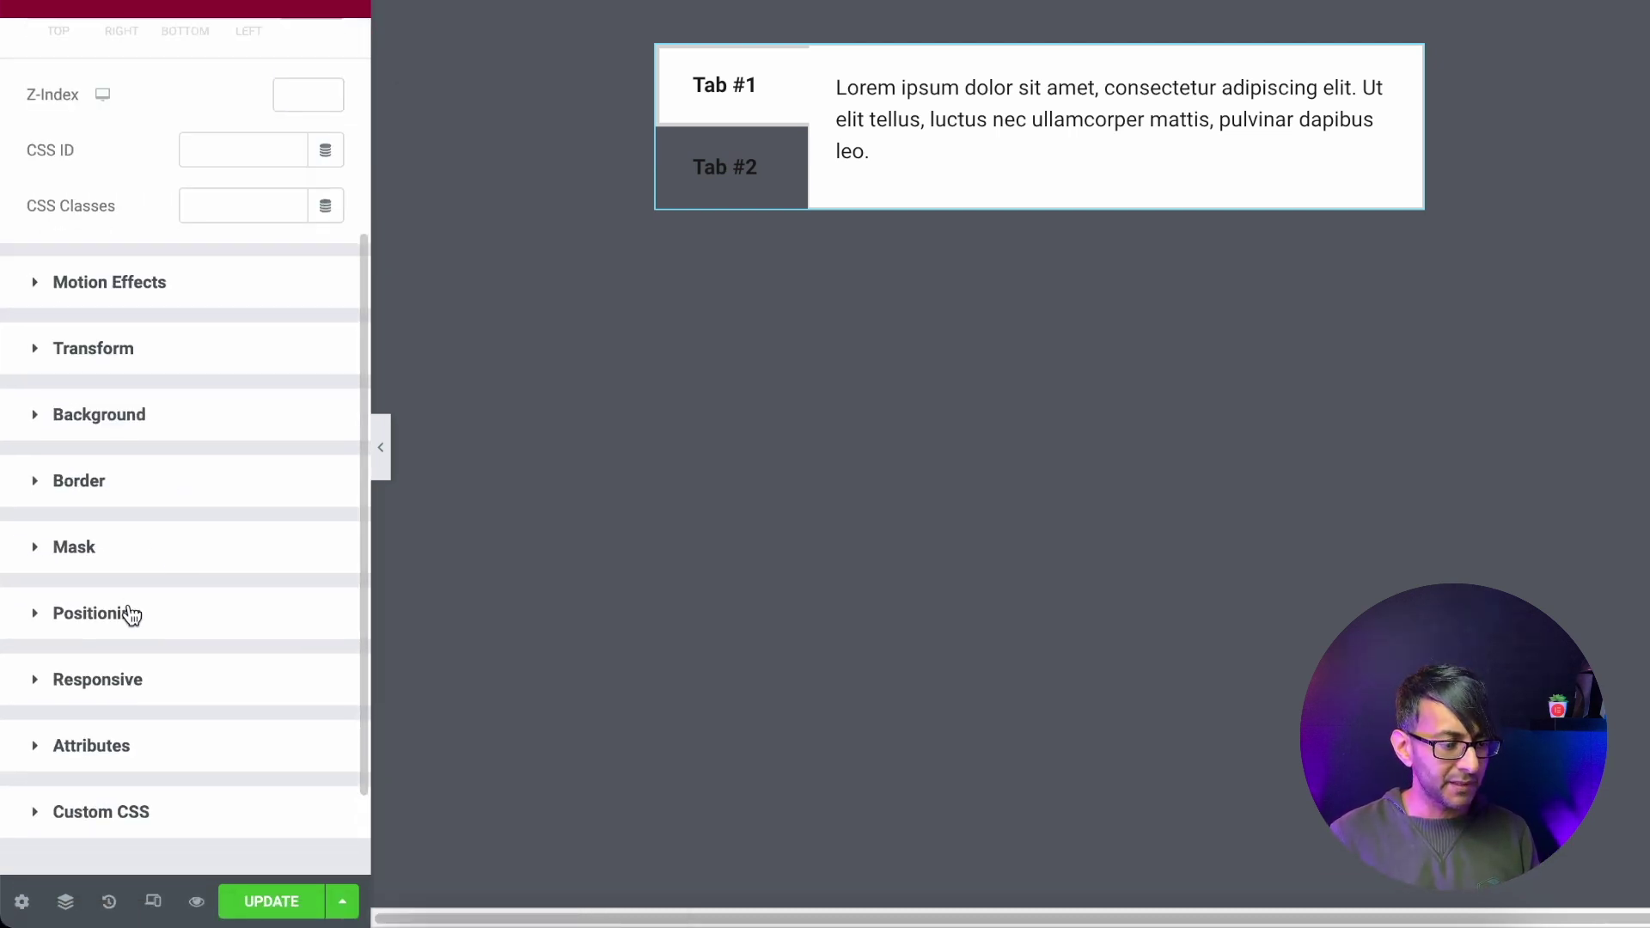
left_click(160, 692)
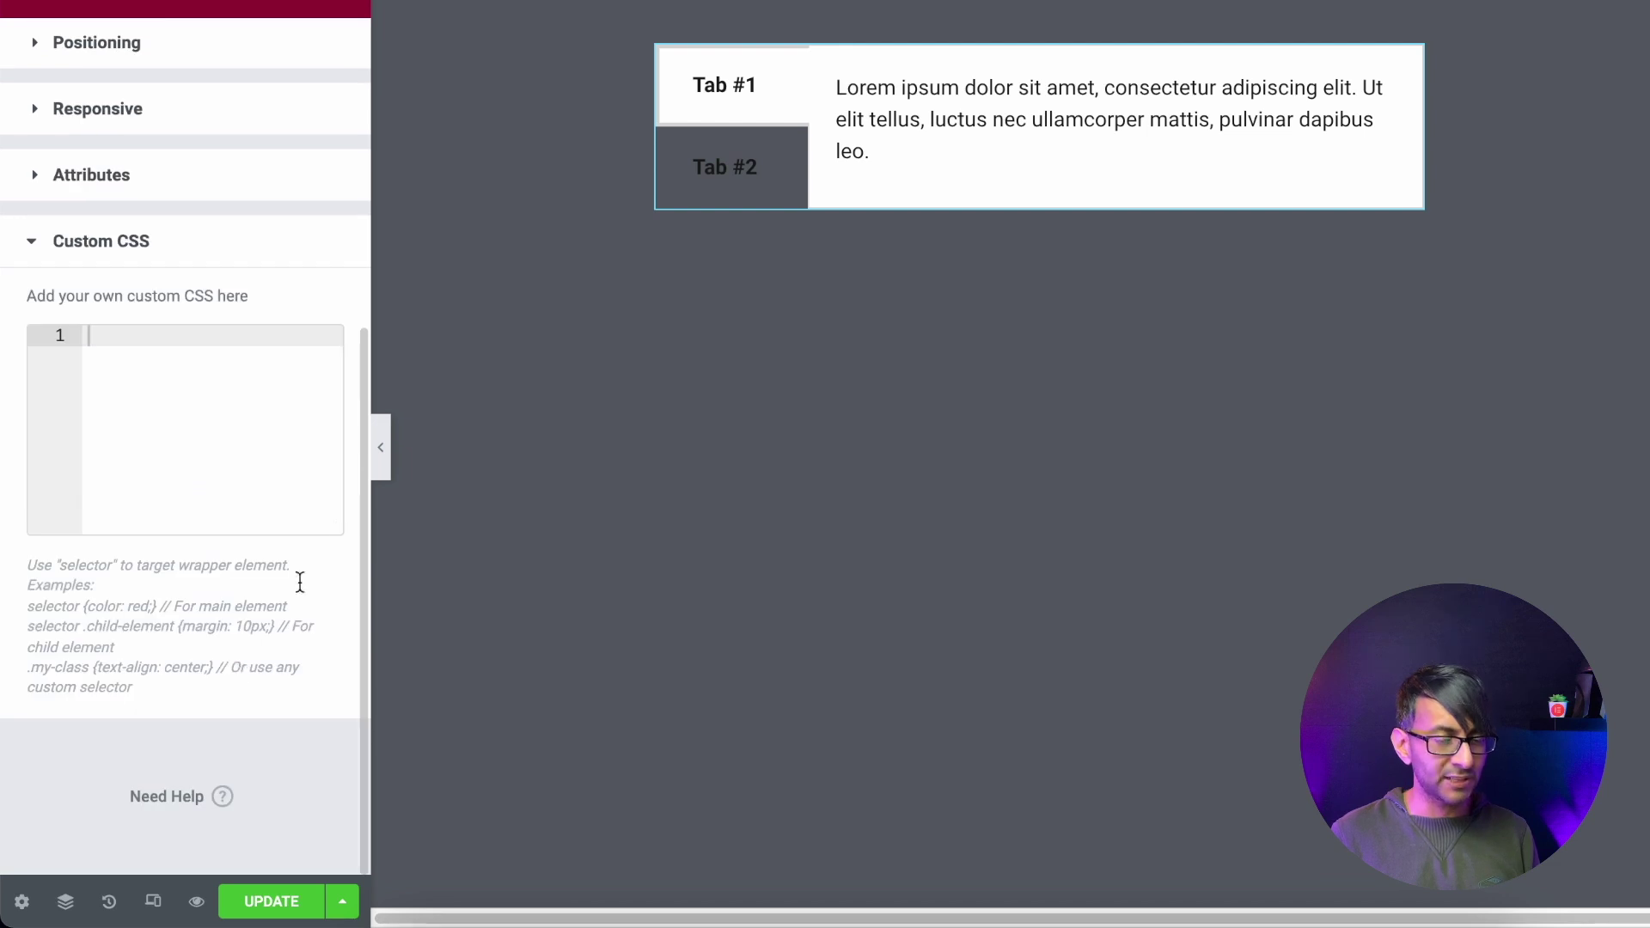
key("ctrl+v")
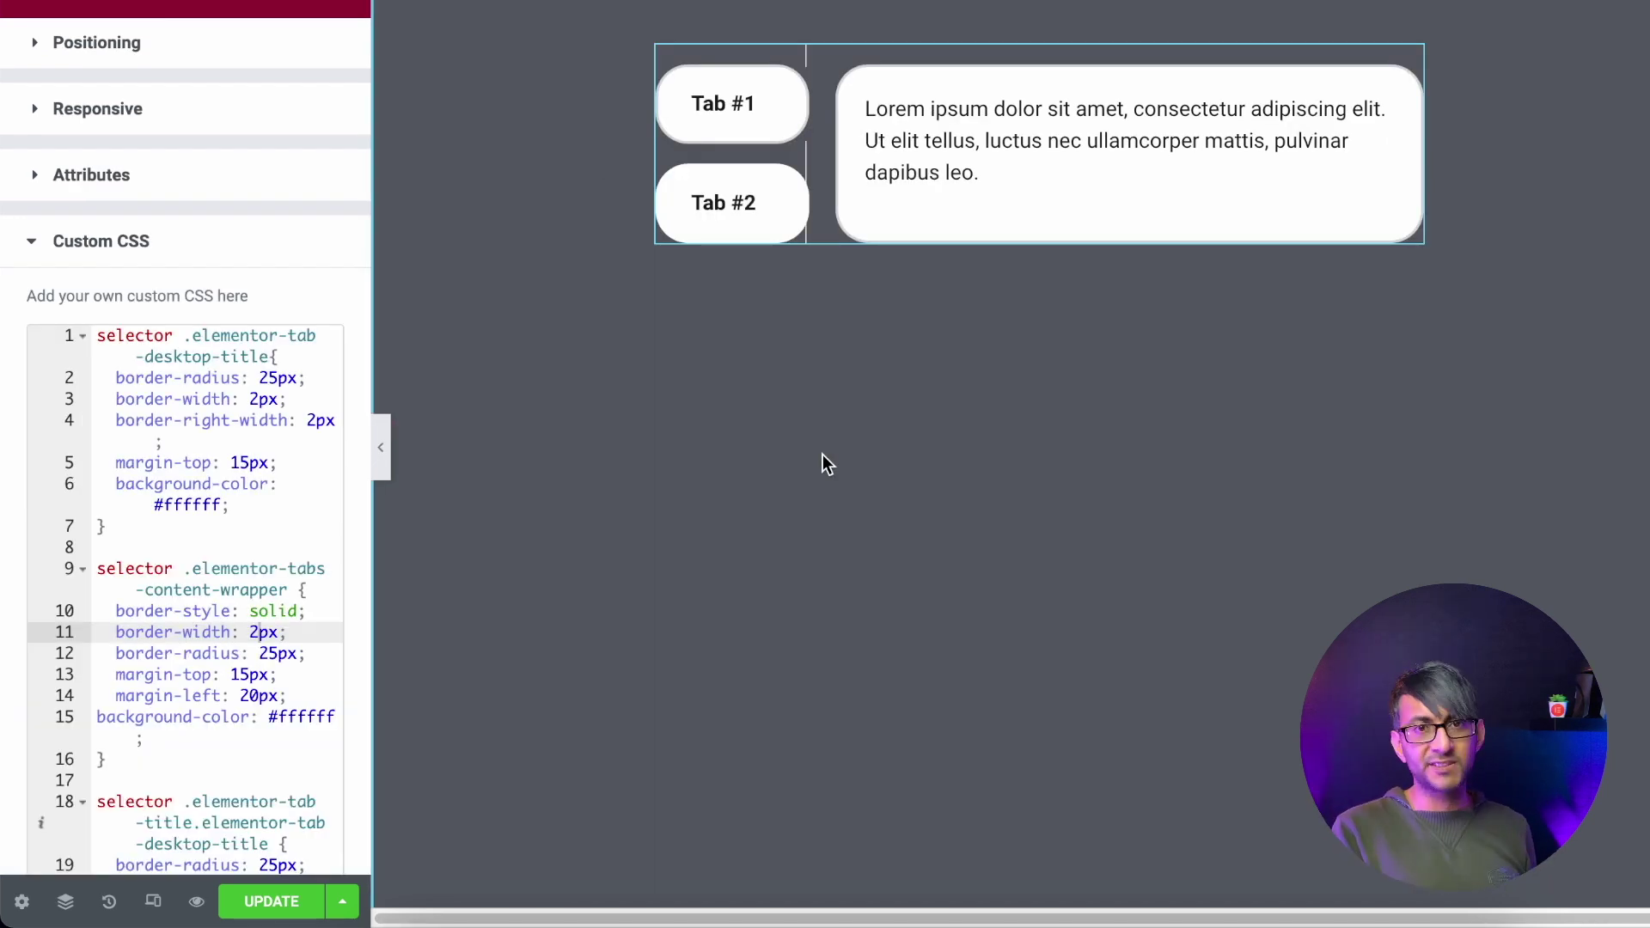
key("ctrl+p")
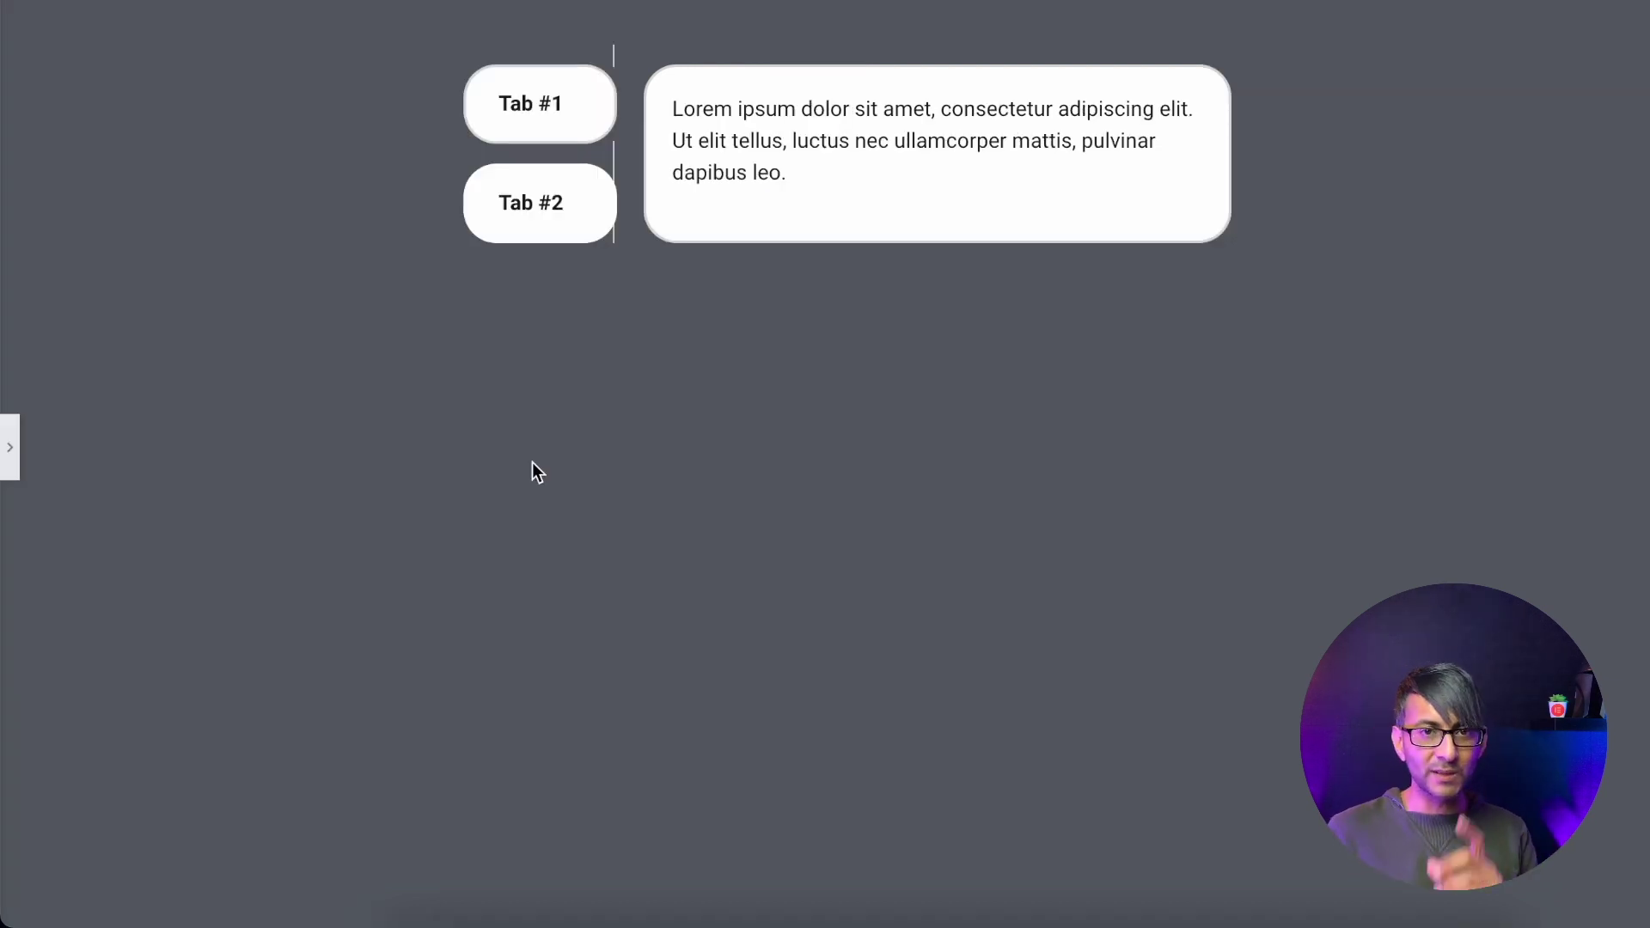
left_click(10, 447)
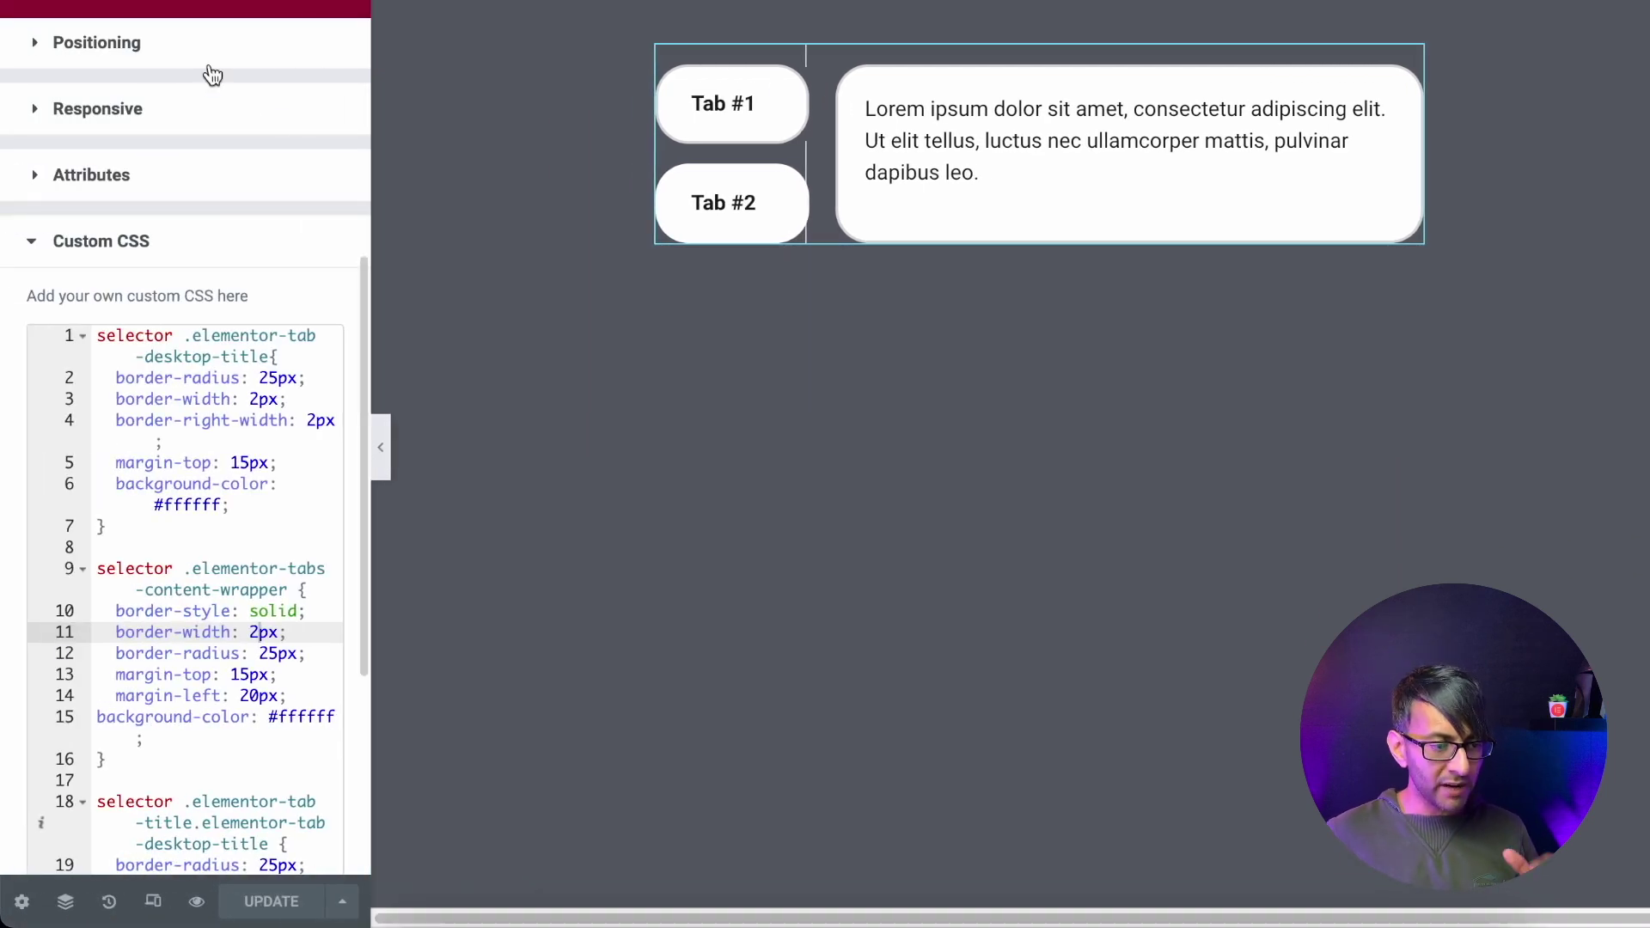
scroll(313, 150, "down", 2)
scroll(183, 158, "up", 8)
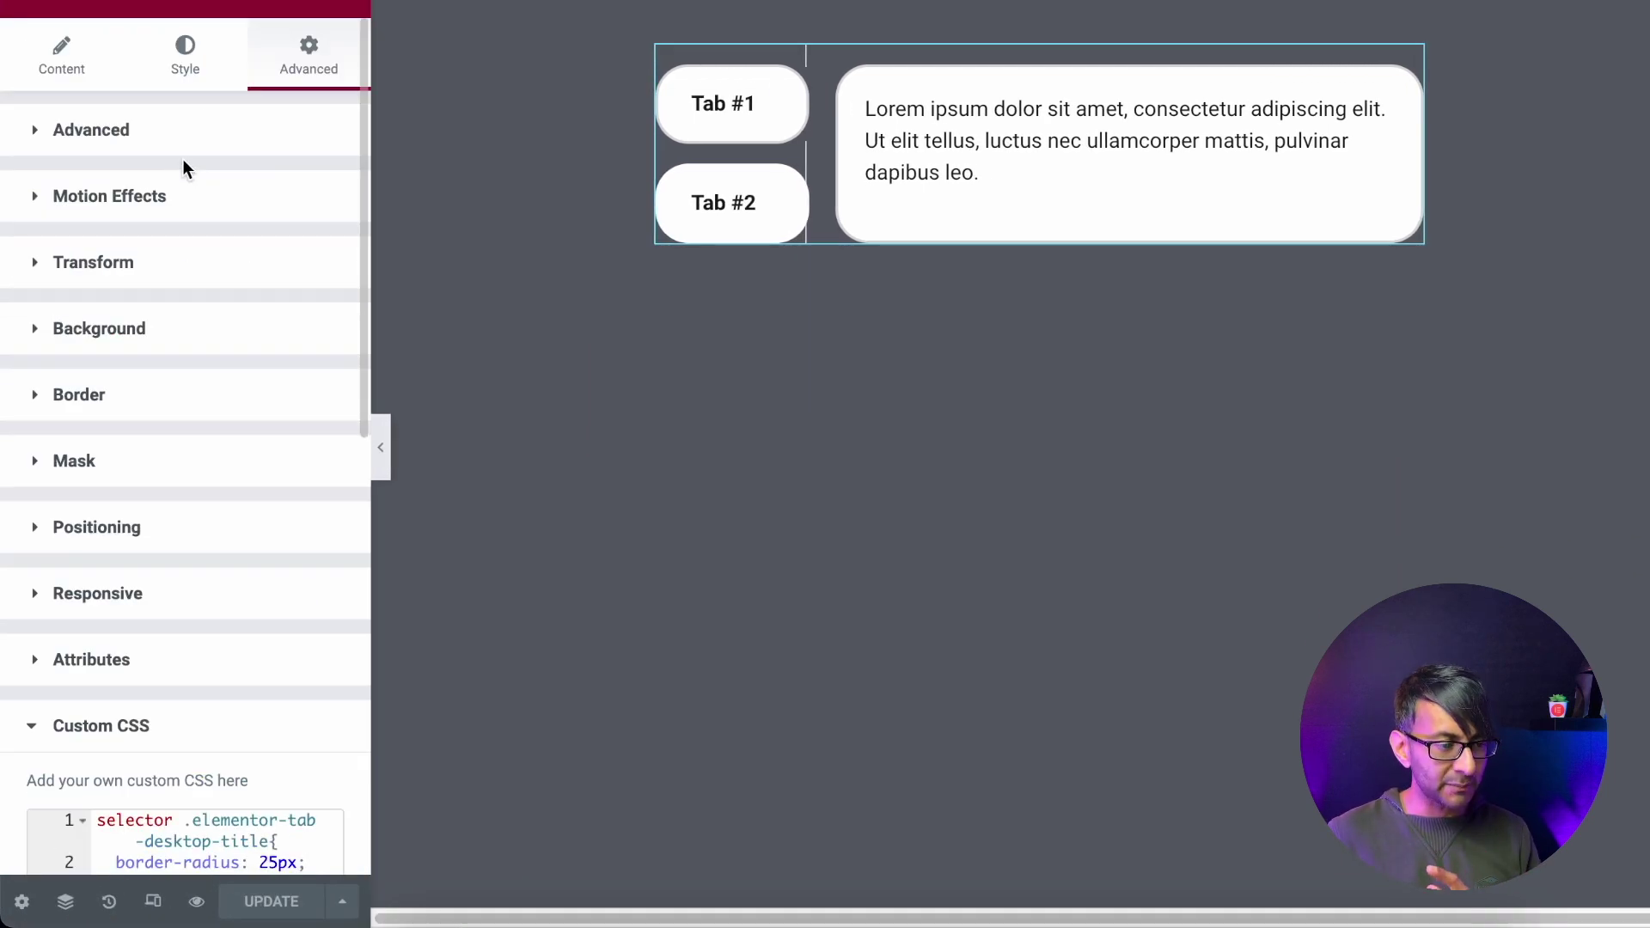
left_click(206, 67)
Step: Set the tabs' Border Color to fully transparent #02010100 and preview with the panel hidden
left_click(330, 365)
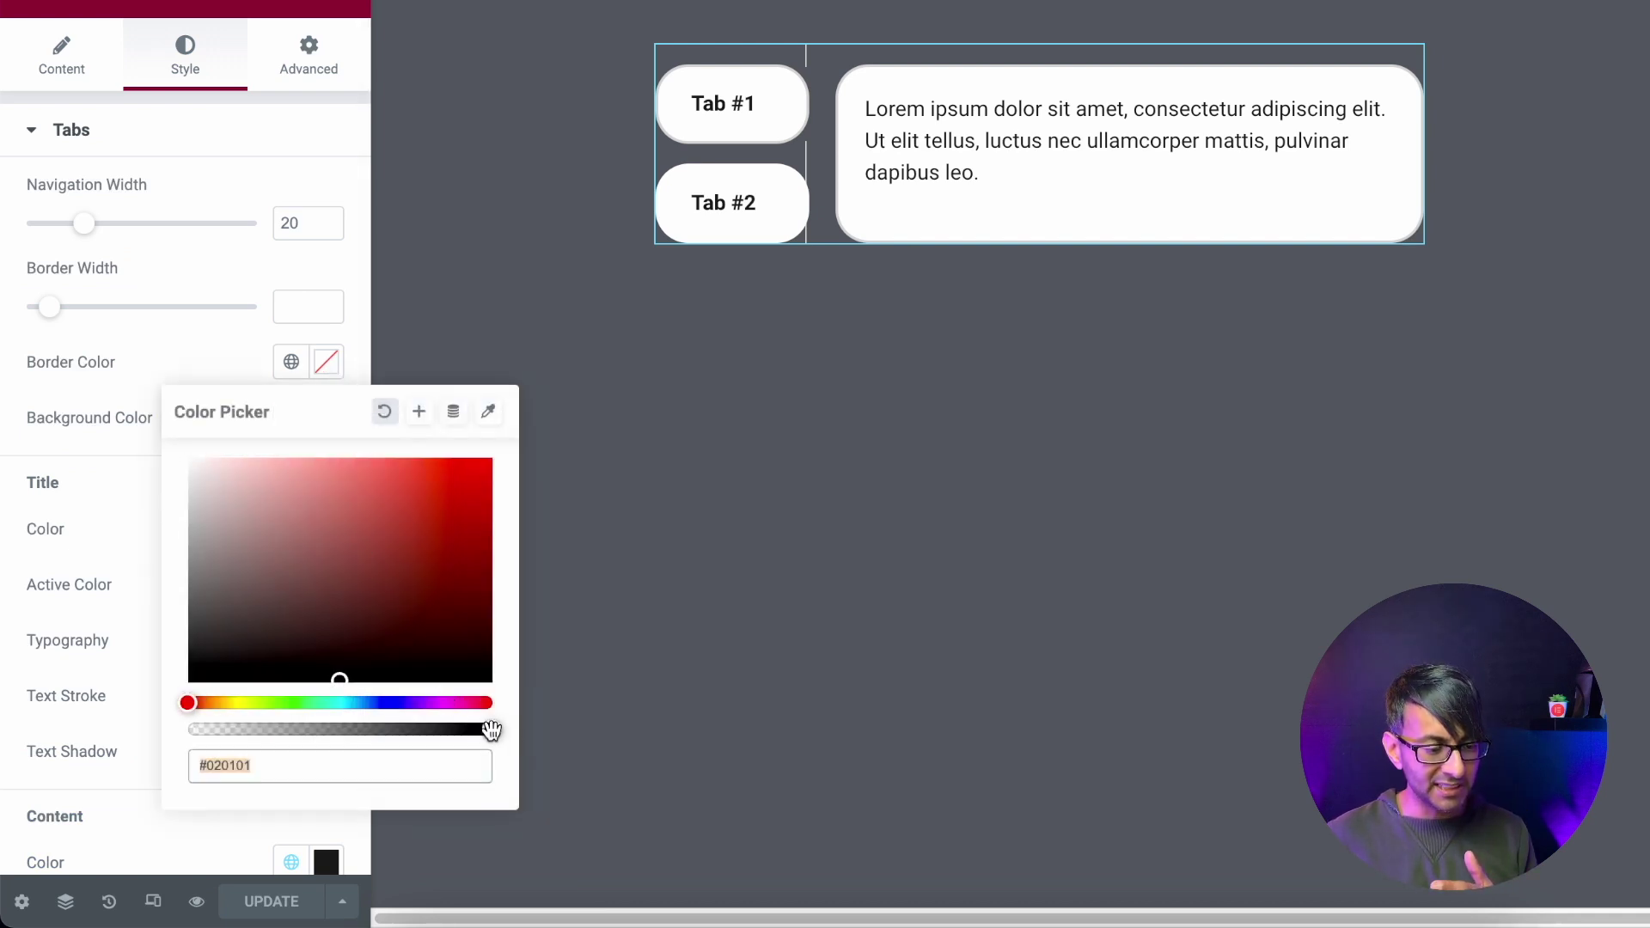
left_click(492, 730)
left_click_drag(492, 730, 490, 731)
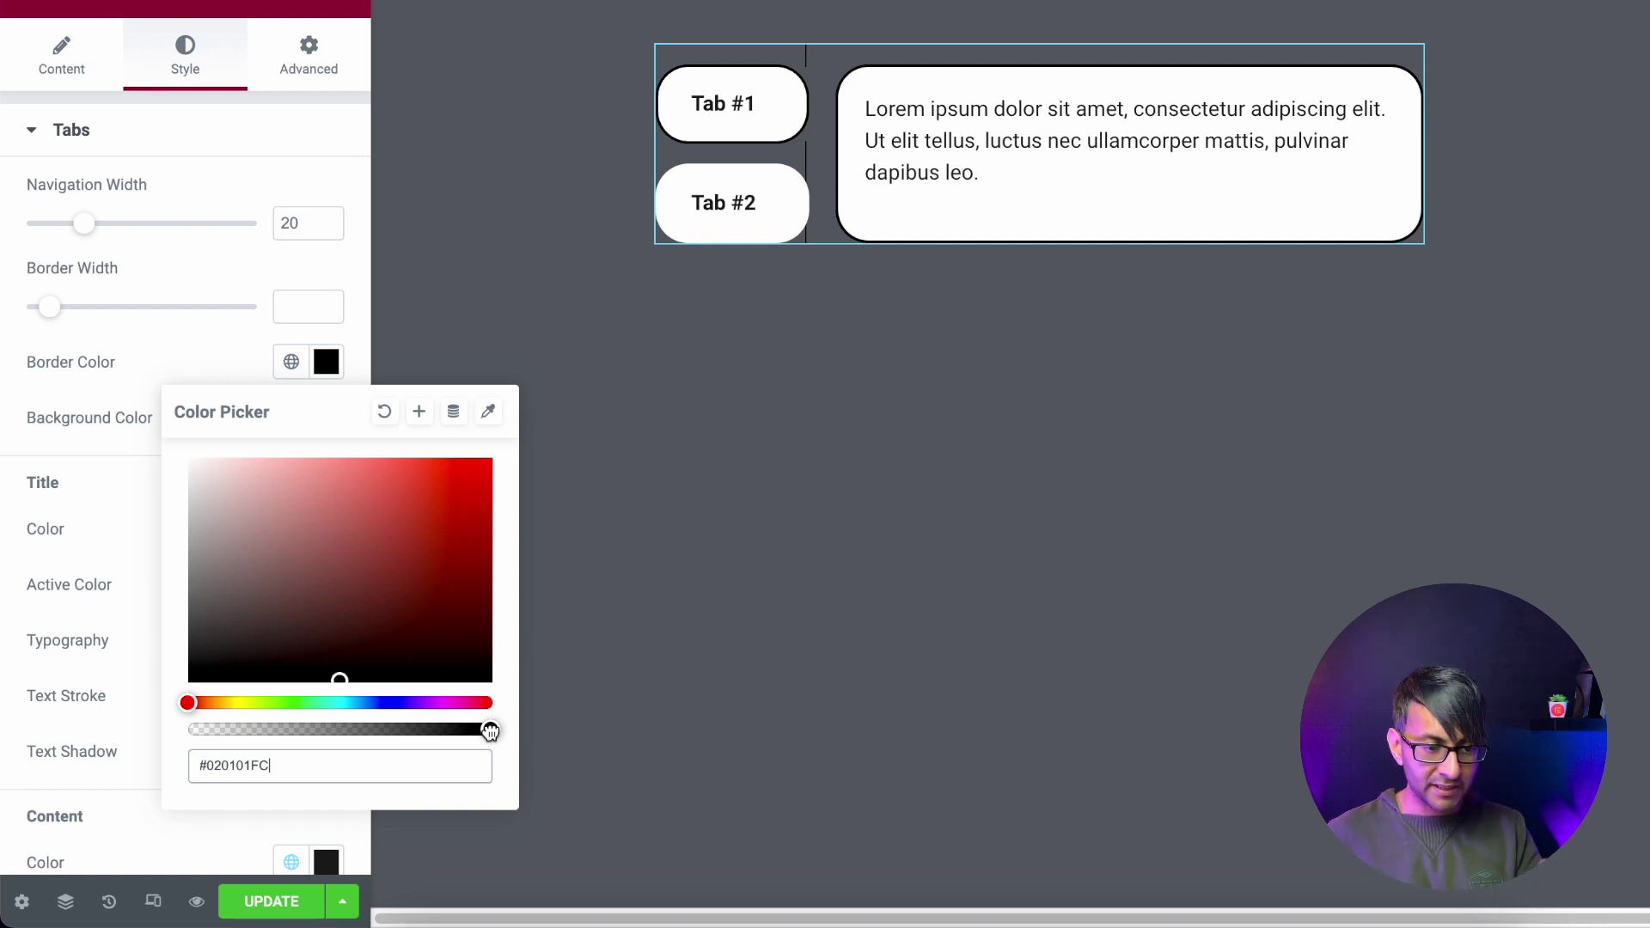
left_click_drag(490, 731, 186, 734)
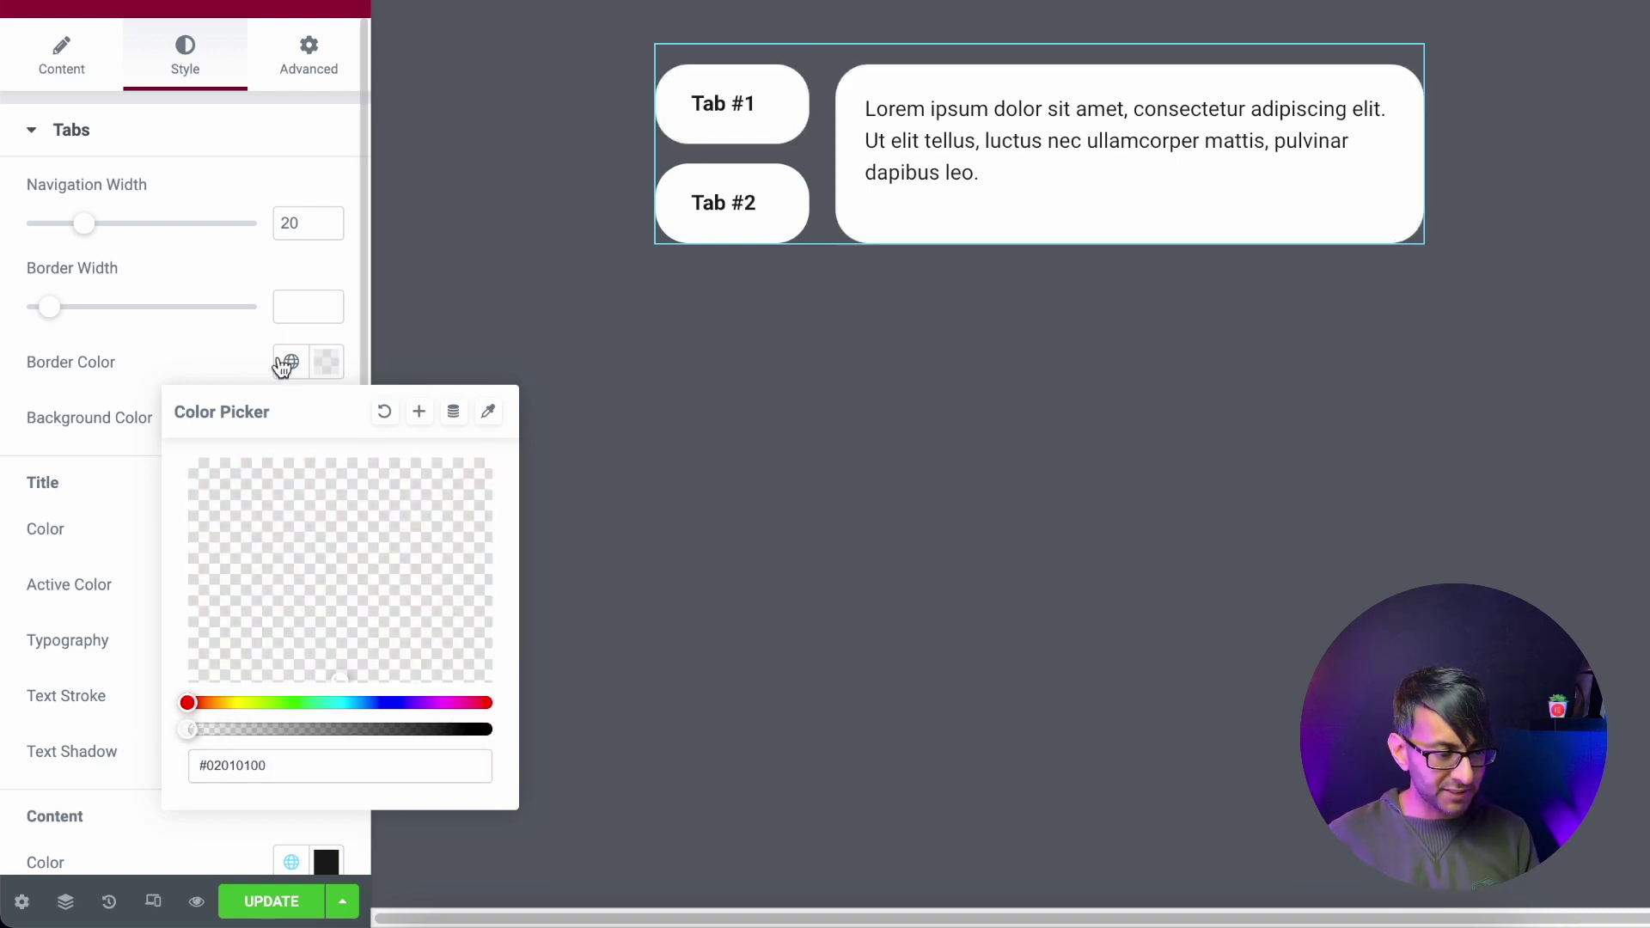
left_click(209, 373)
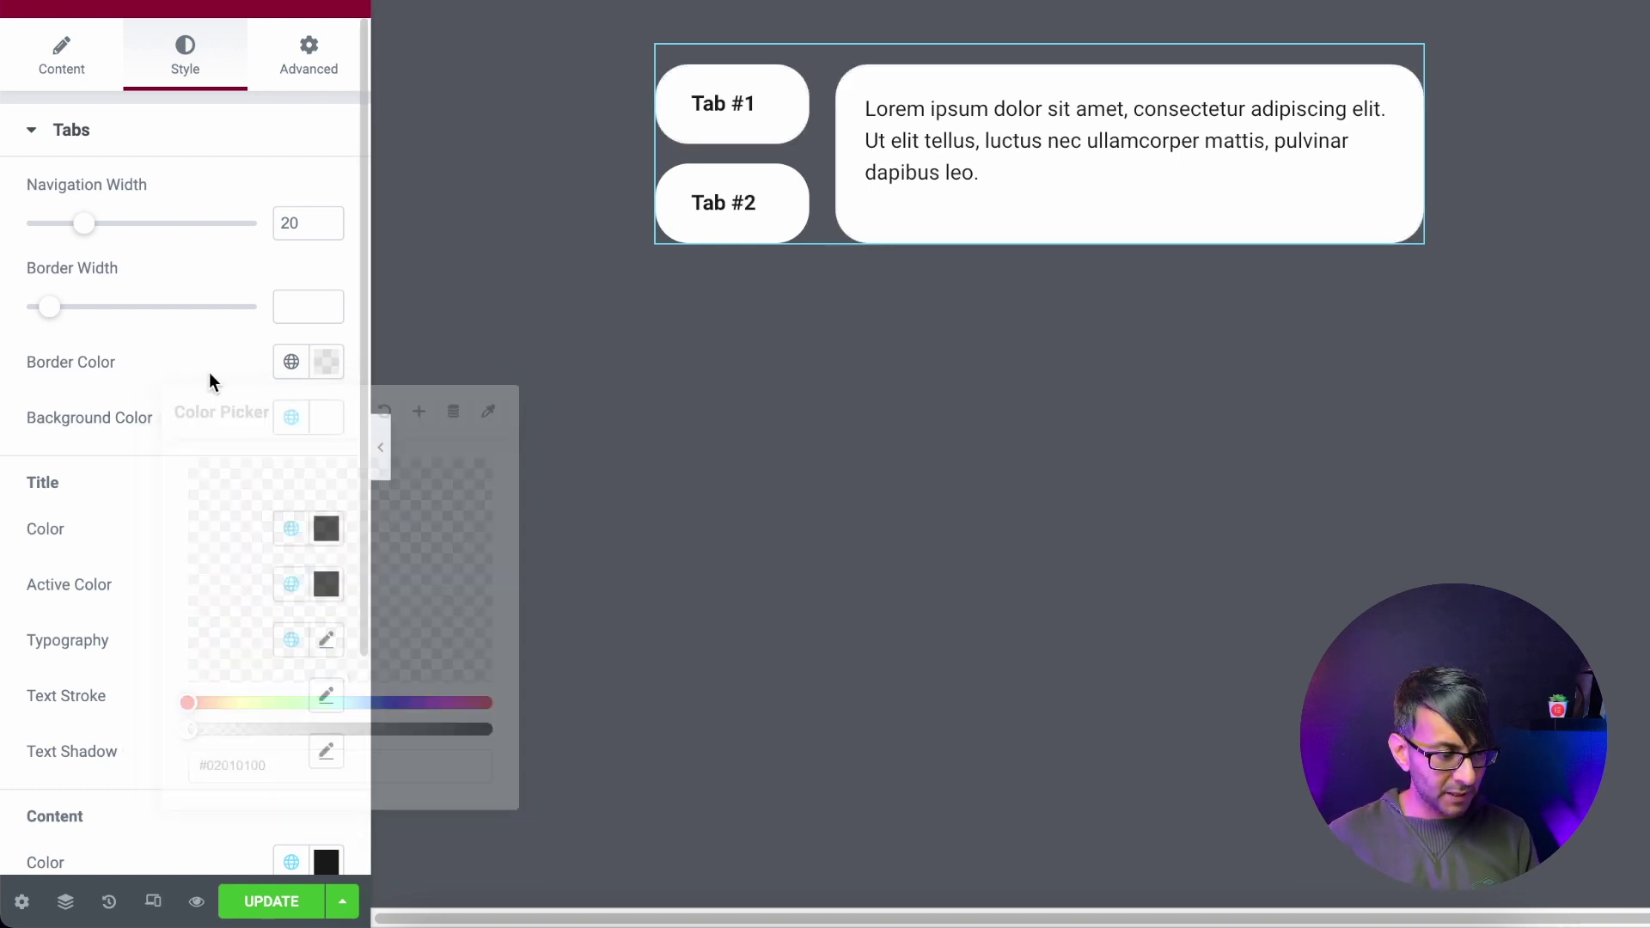
left_click(385, 465)
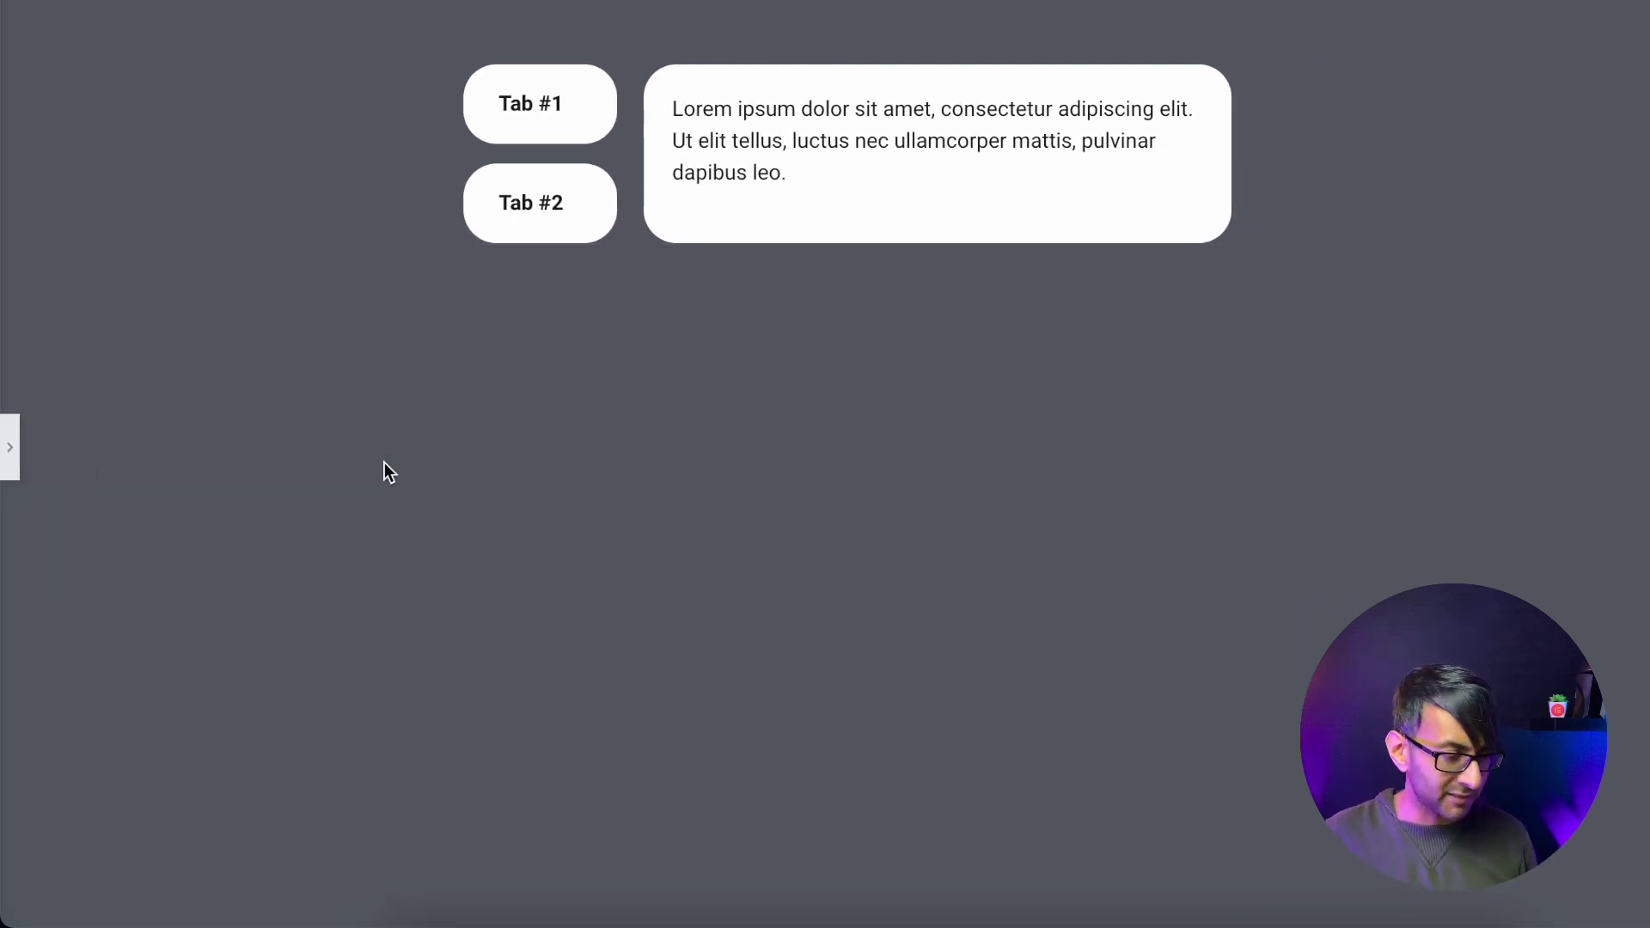
left_click(10, 448)
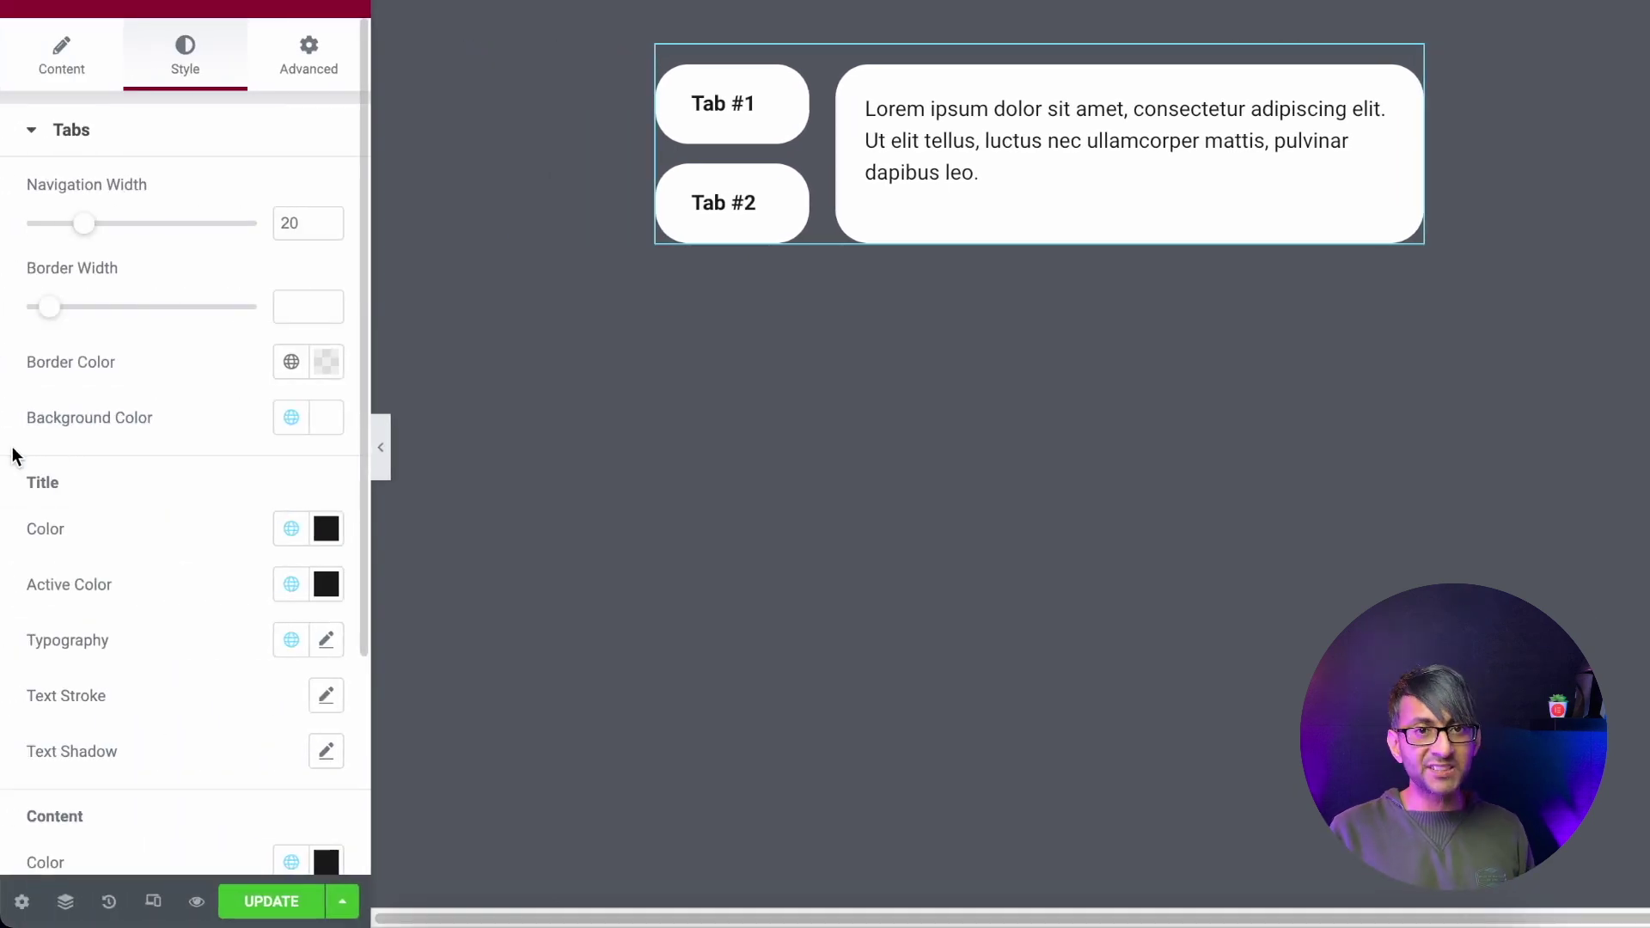
Step: Expand Tab #1 in the Content settings and paste image-and-name HTML over its title
left_click(54, 57)
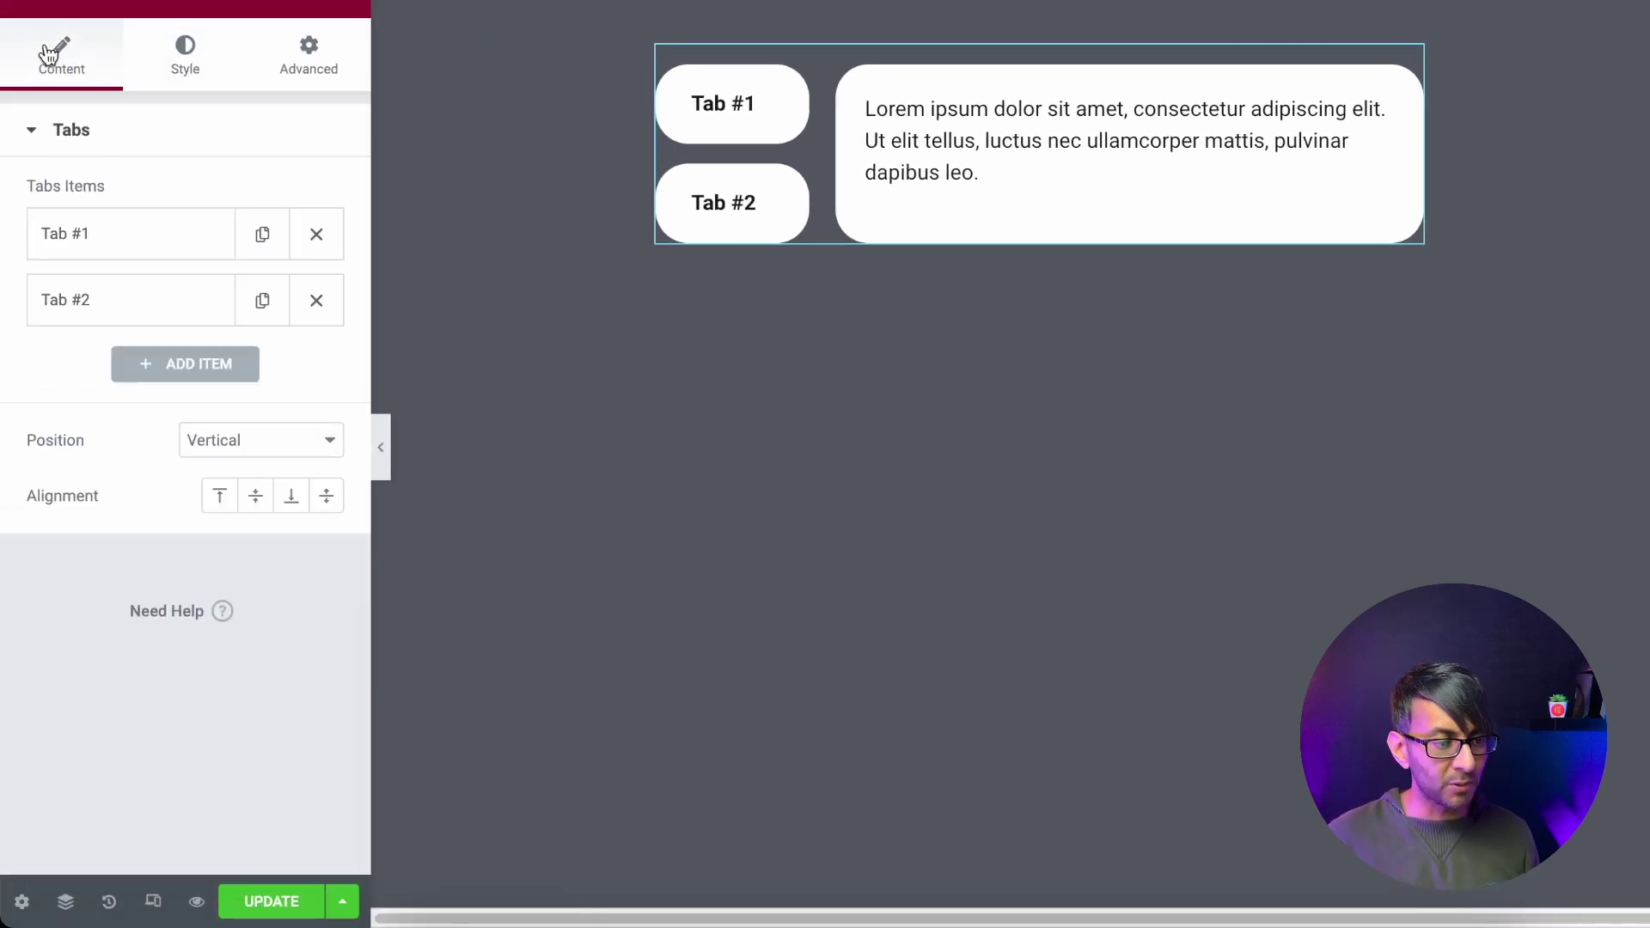
left_click(166, 234)
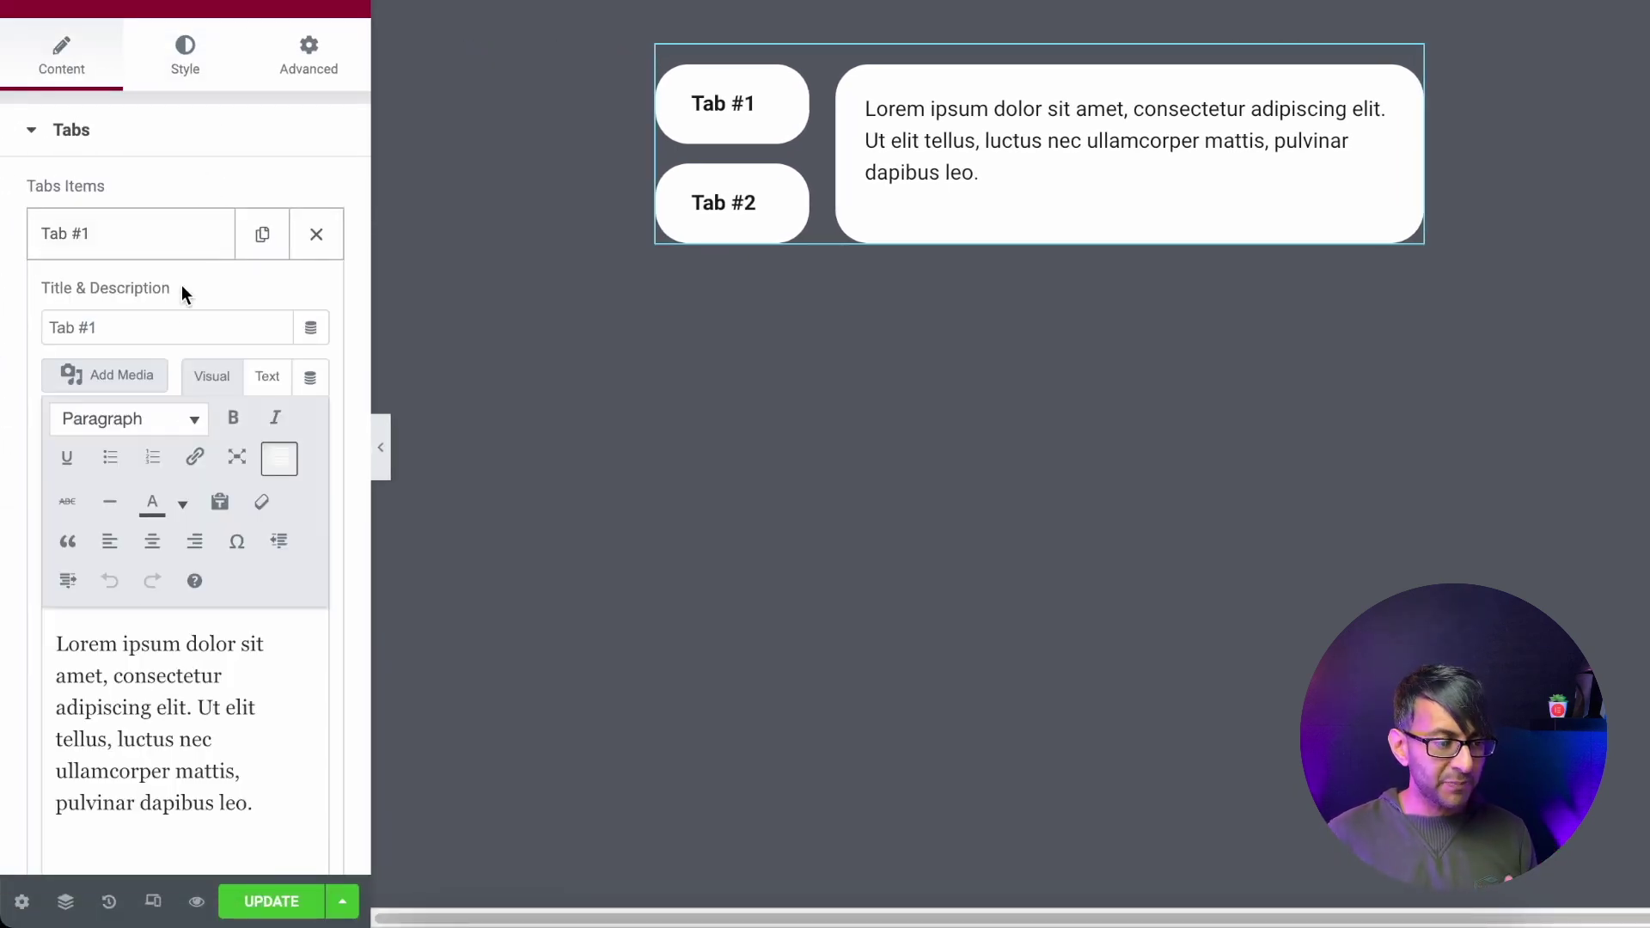
left_click(284, 748)
key("ctrl+a")
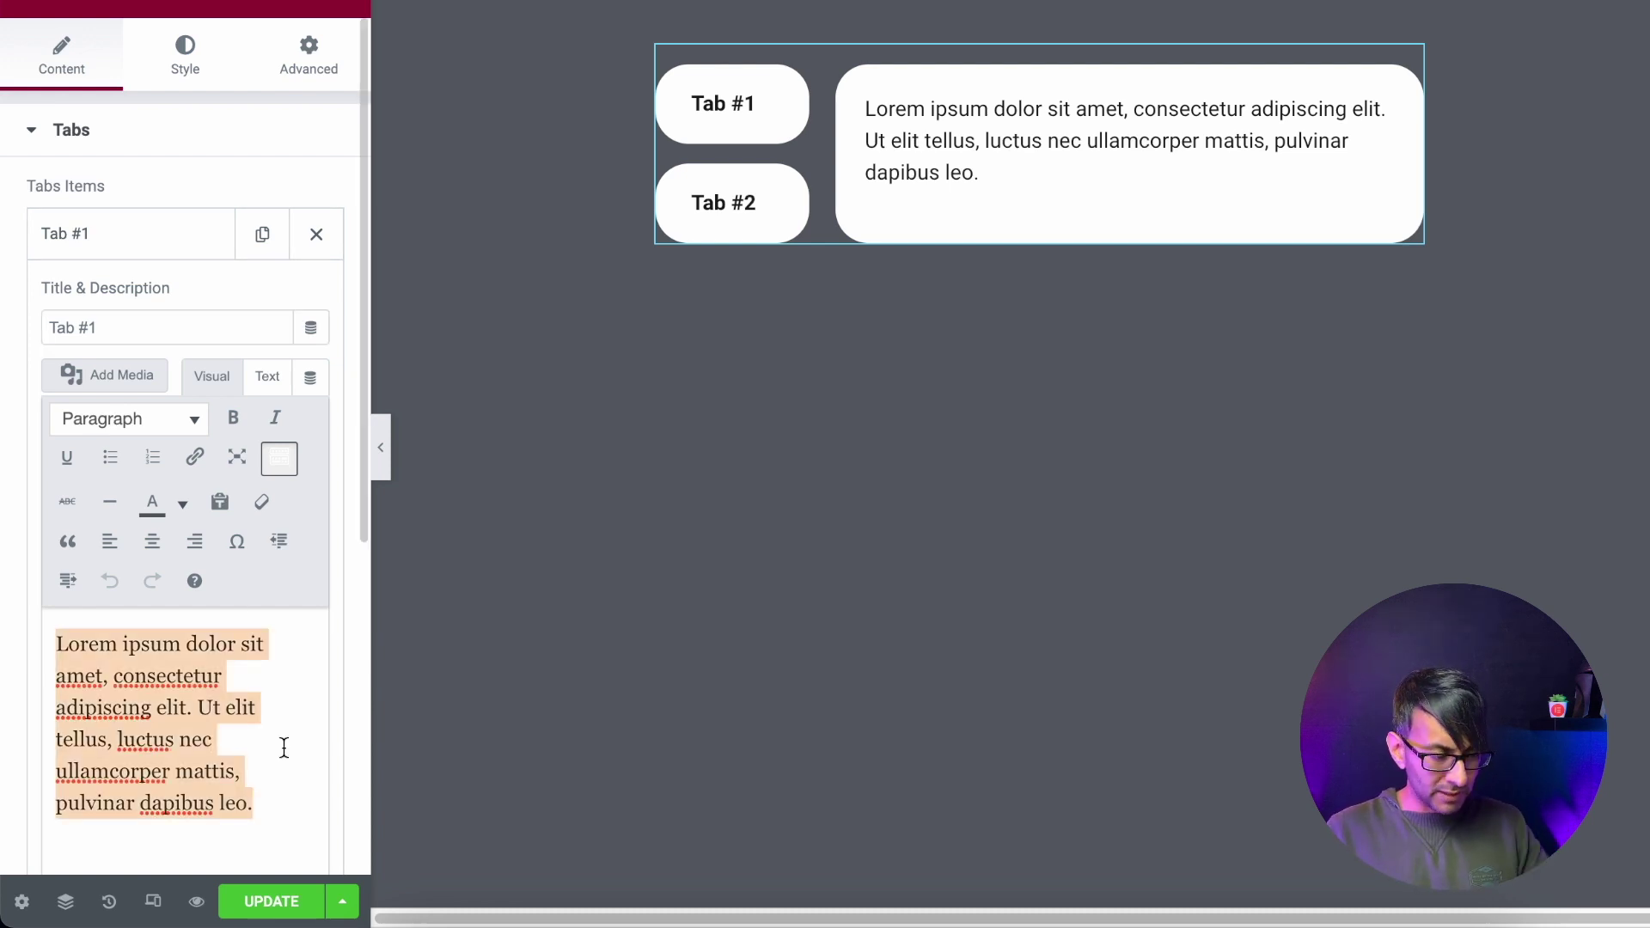
left_click_drag(136, 328, 40, 329)
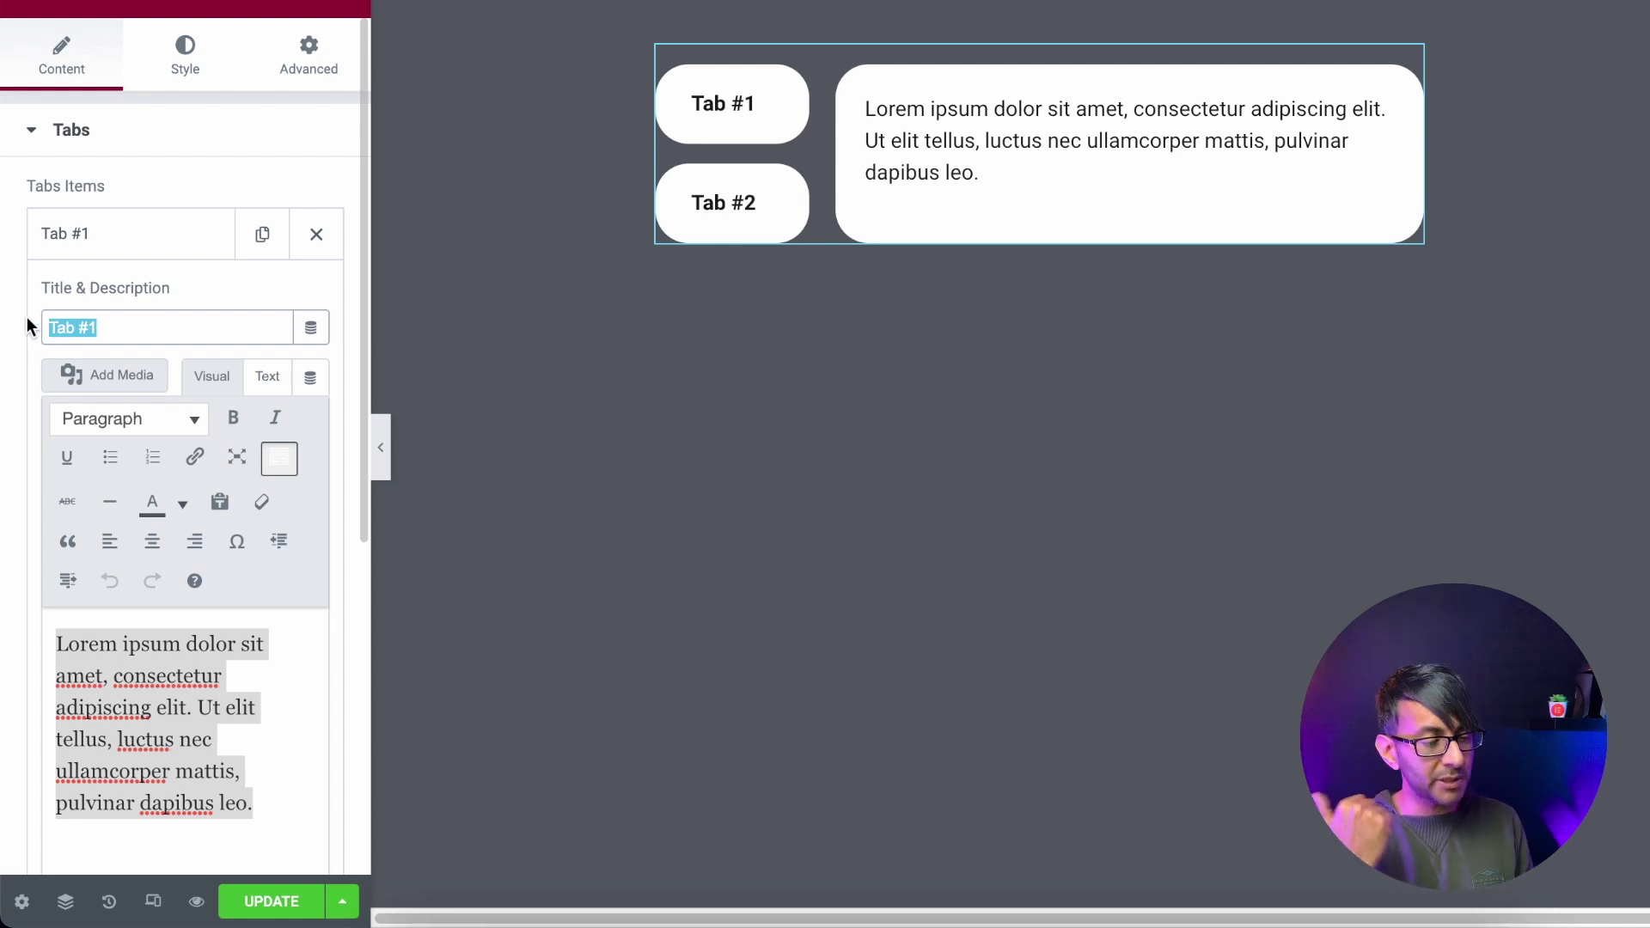
key("ctrl+v")
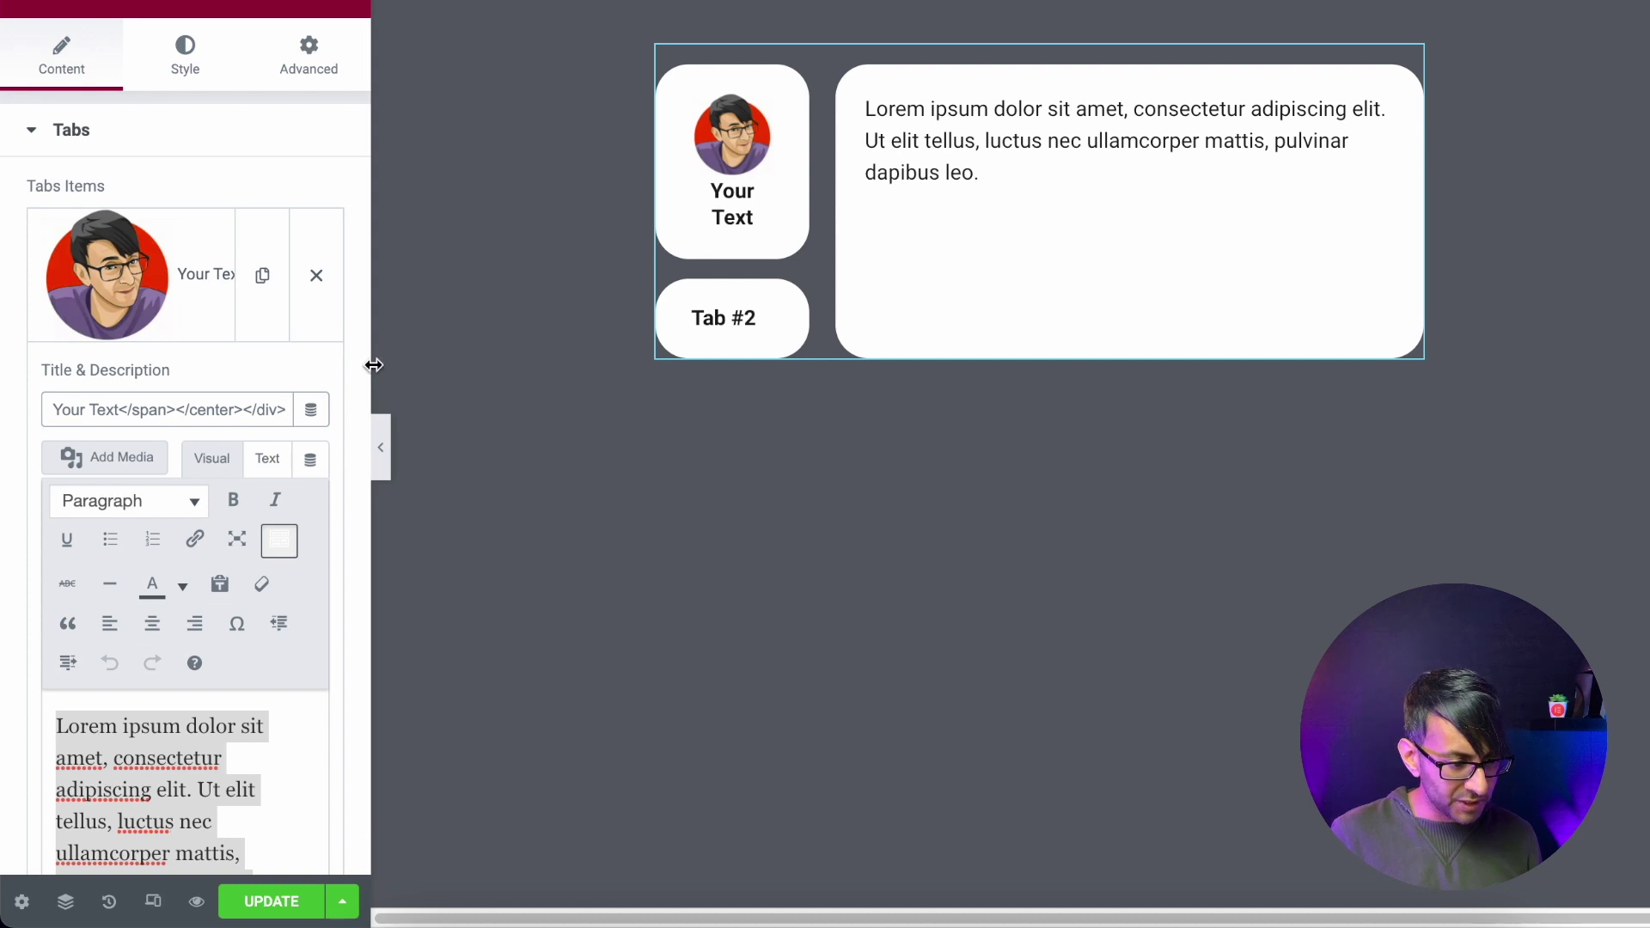
Step: In the first tab's title HTML, replace the 'Your Text' placeholder with the person's full name
left_click_drag(371, 361, 1021, 386)
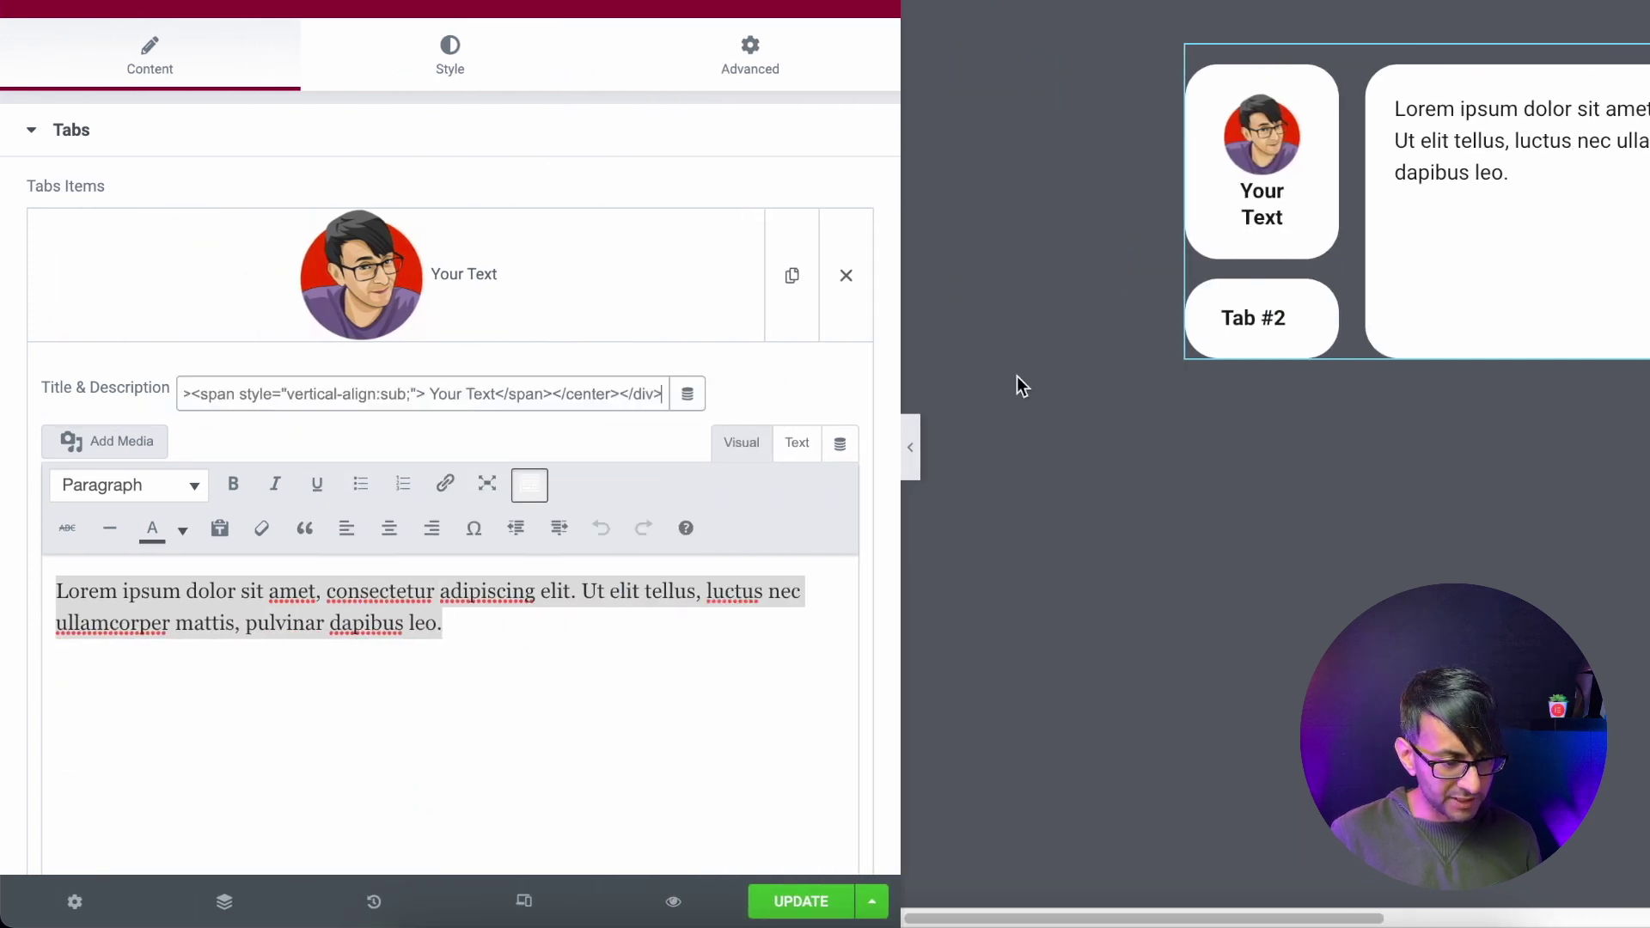
left_click_drag(297, 394, 163, 390)
left_click(316, 394)
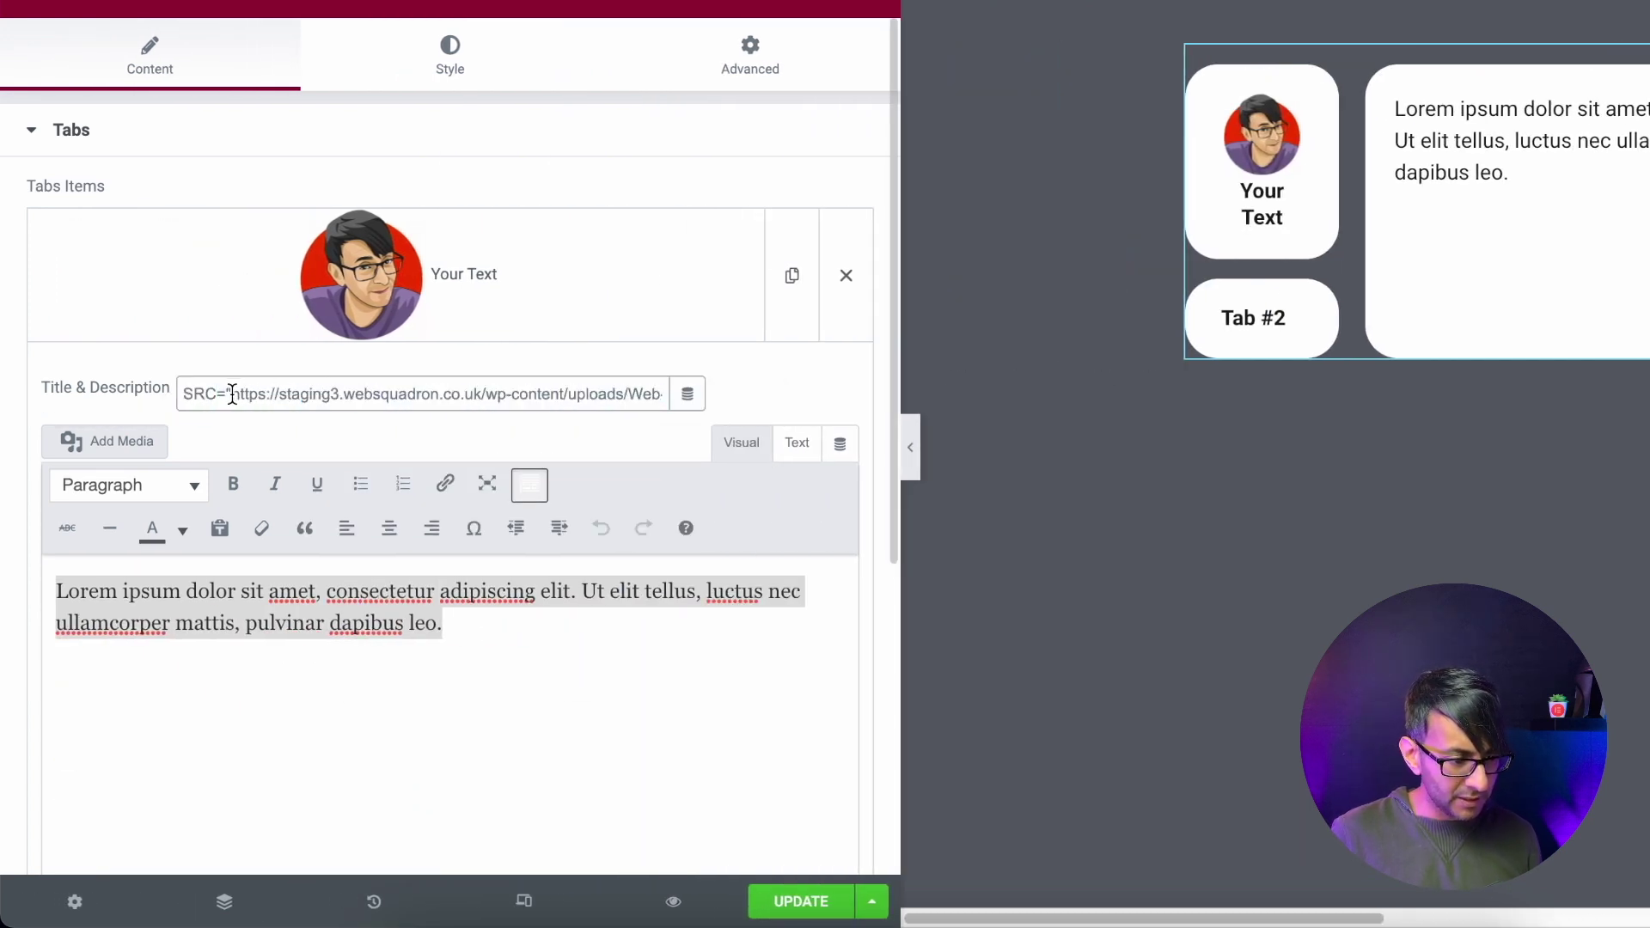
left_click(326, 394)
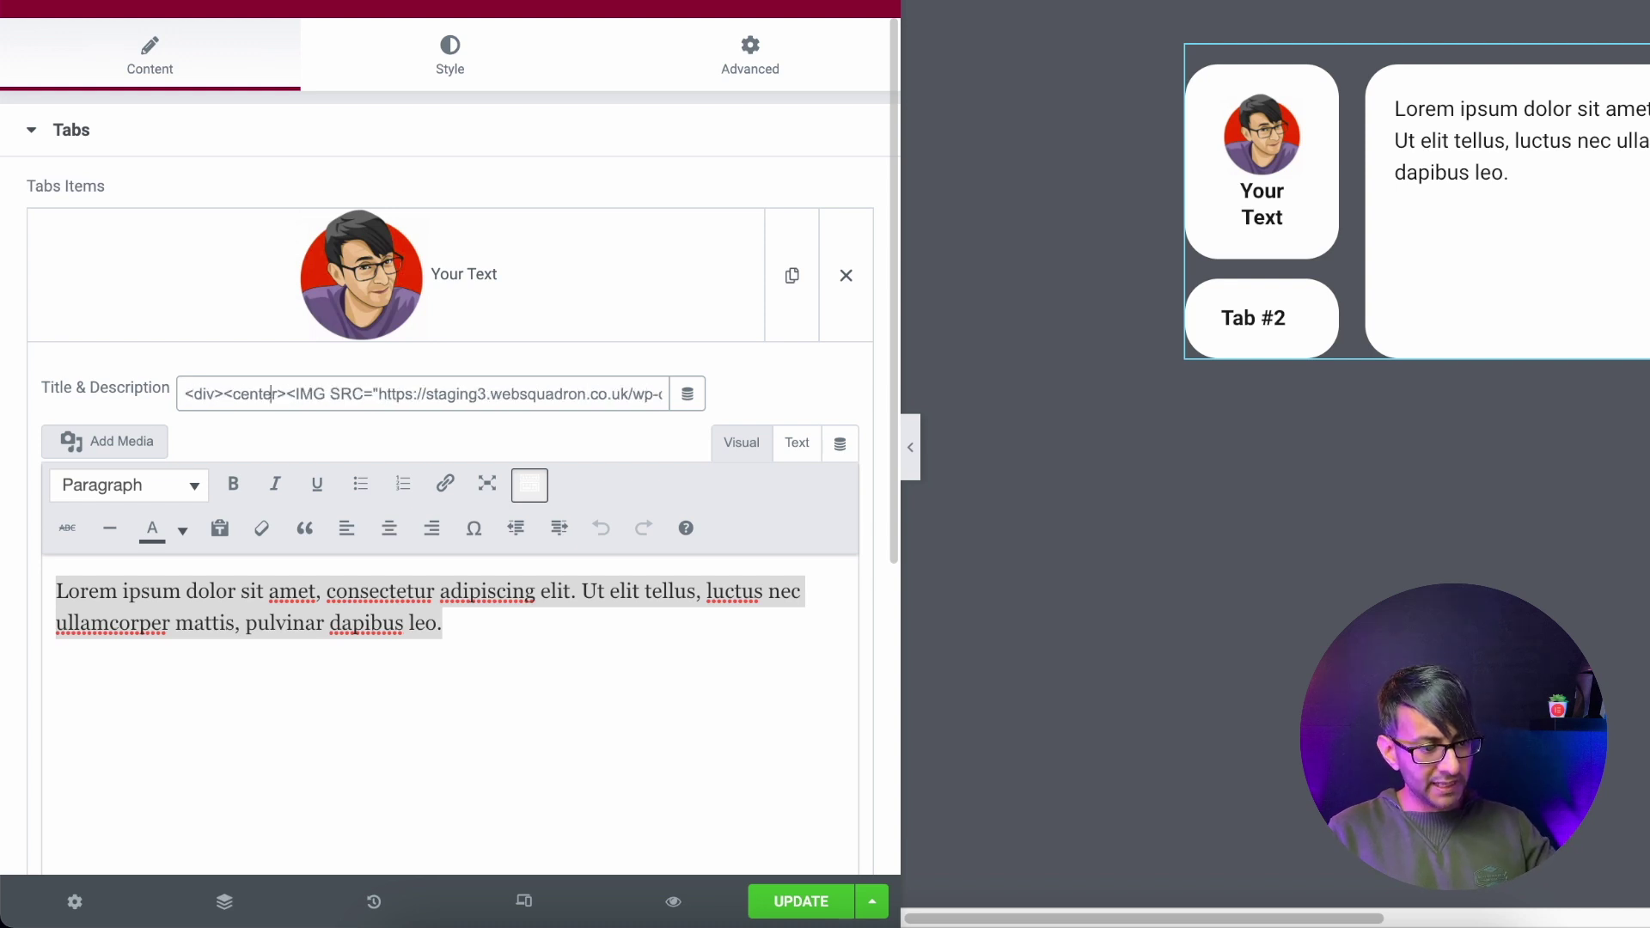
left_click(337, 394)
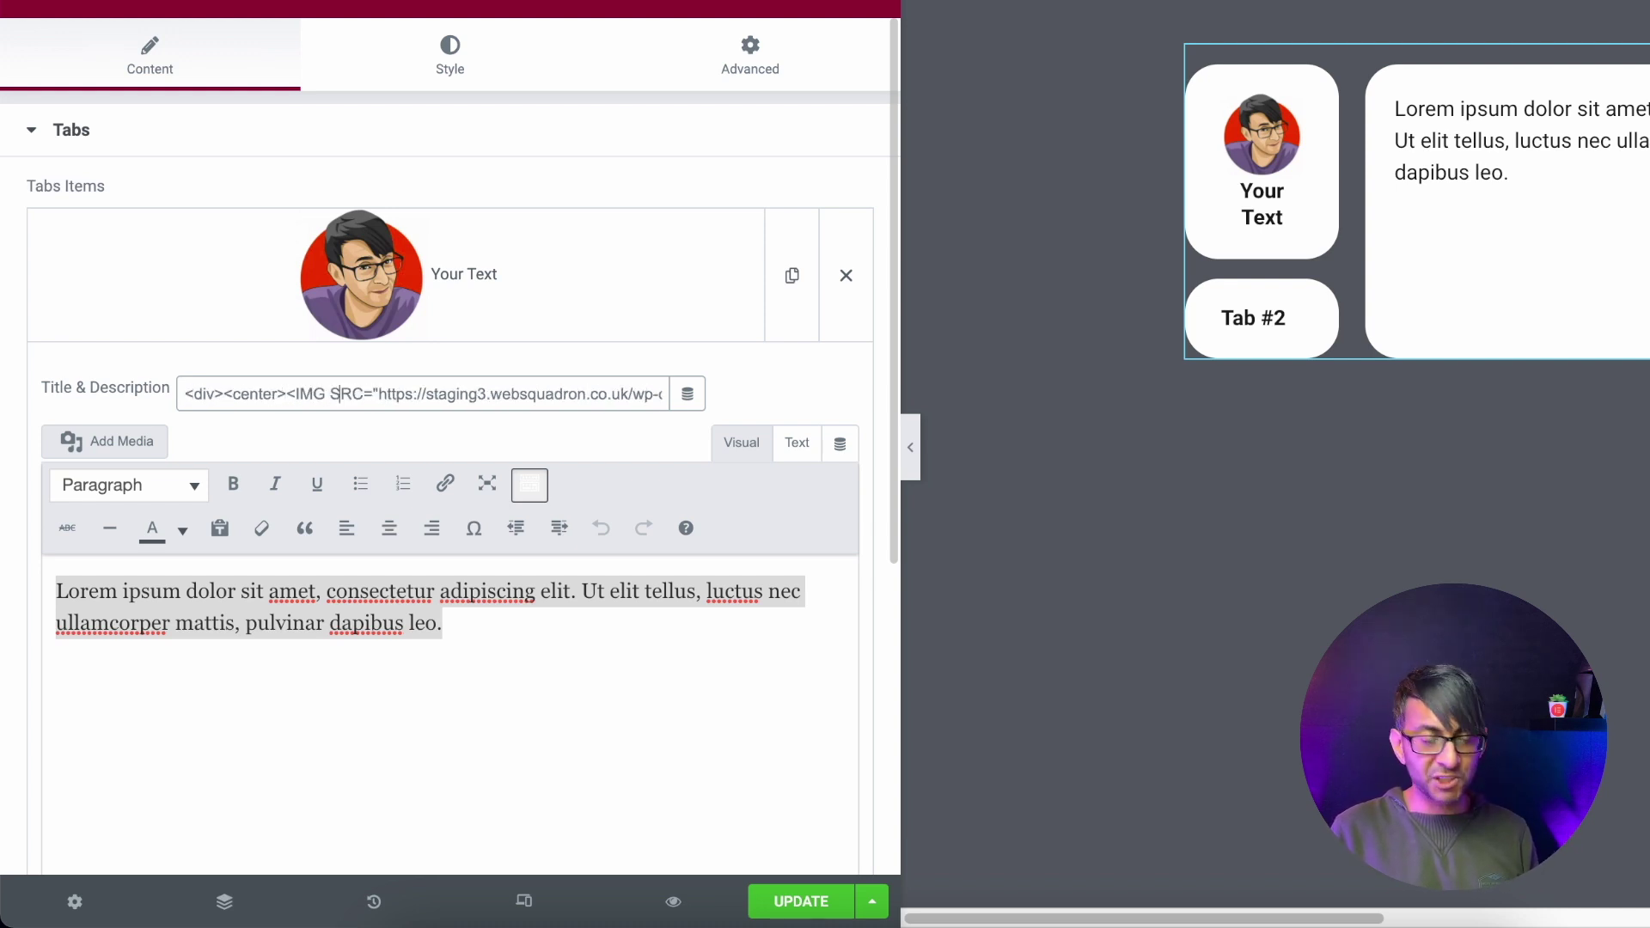
left_click_drag(378, 394, 477, 393)
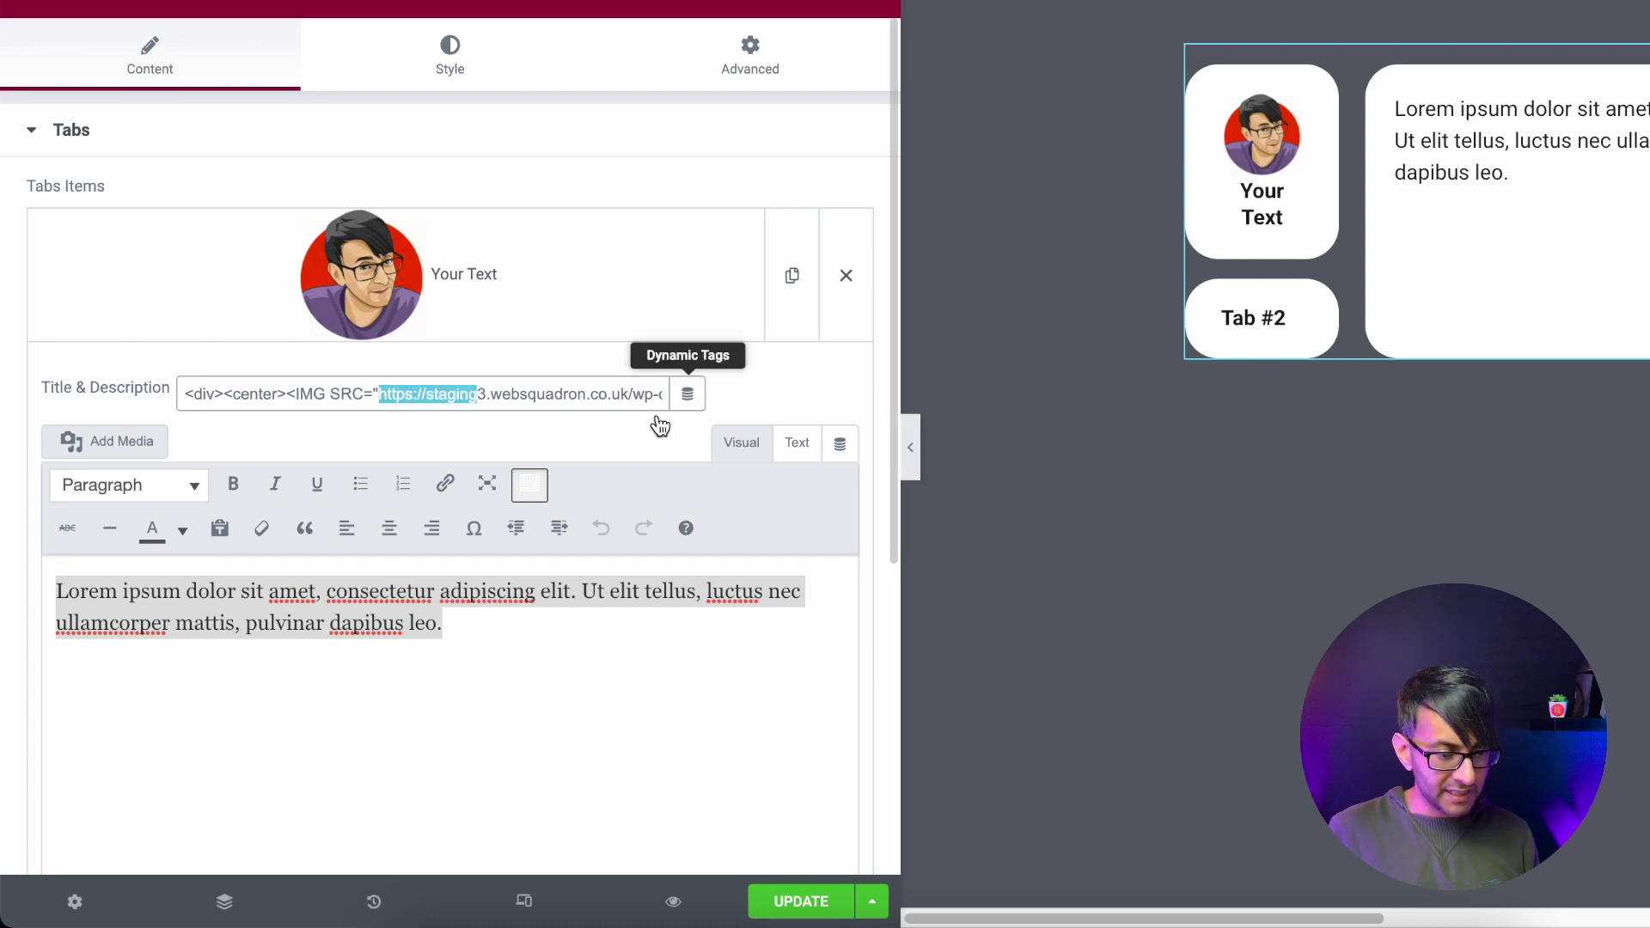
key("End")
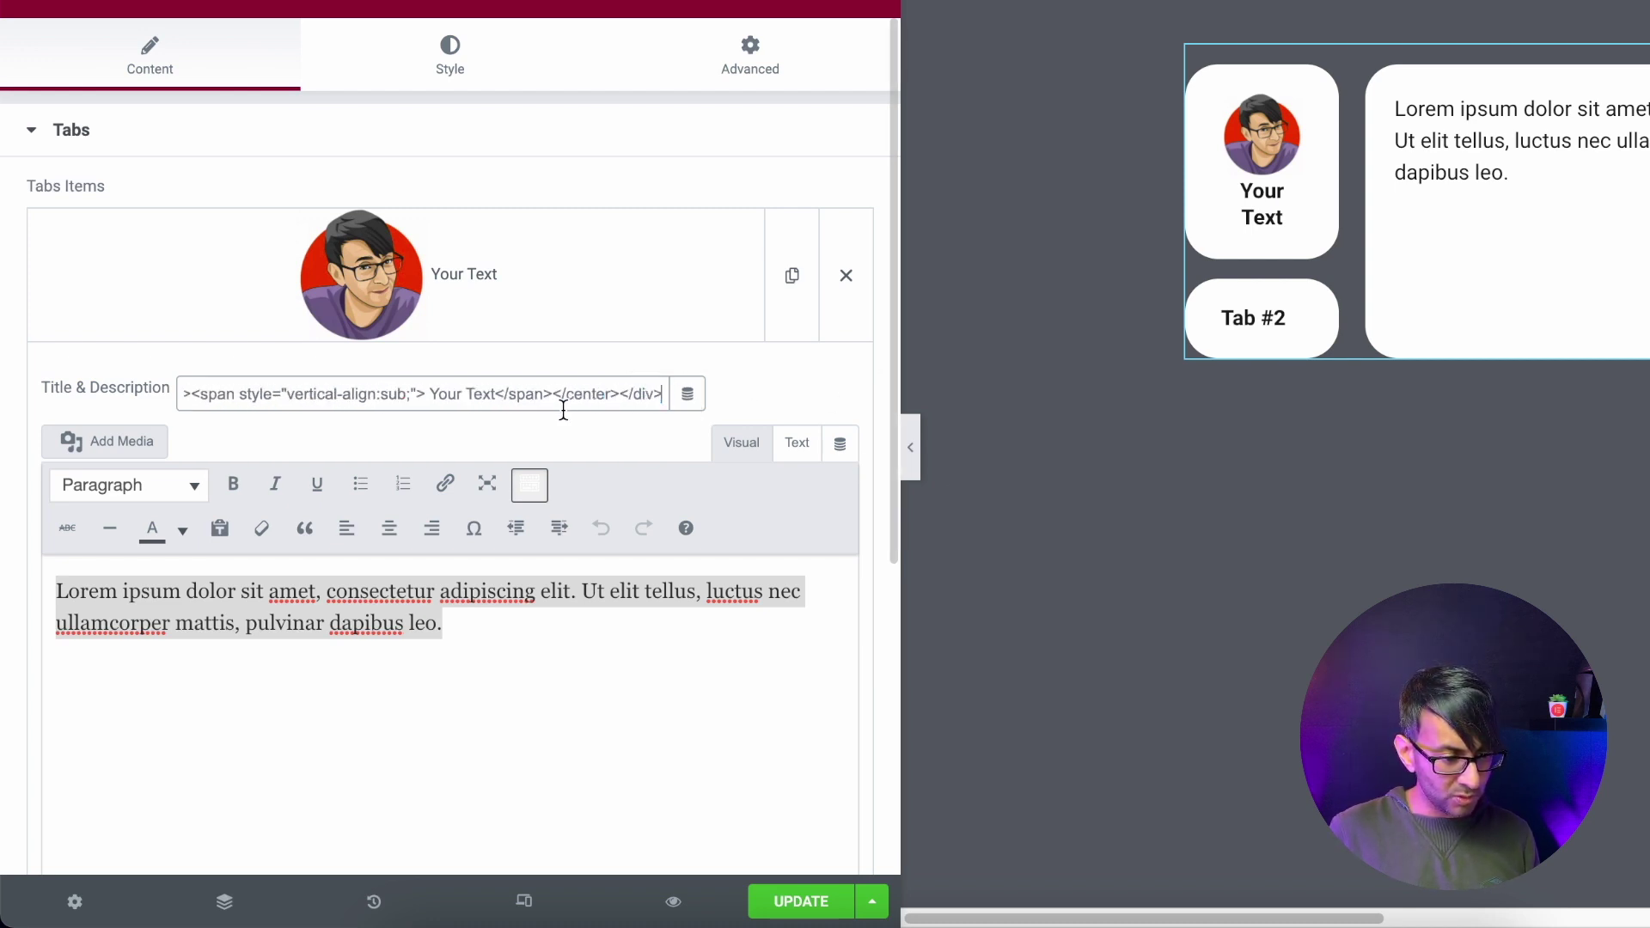
left_click(494, 393)
key("BackSpace")
key("BackSpace")
key("BackSpace")
key("BackSpace")
key("BackSpace")
key("BackSpace")
key("BackSpace")
key("BackSpace")
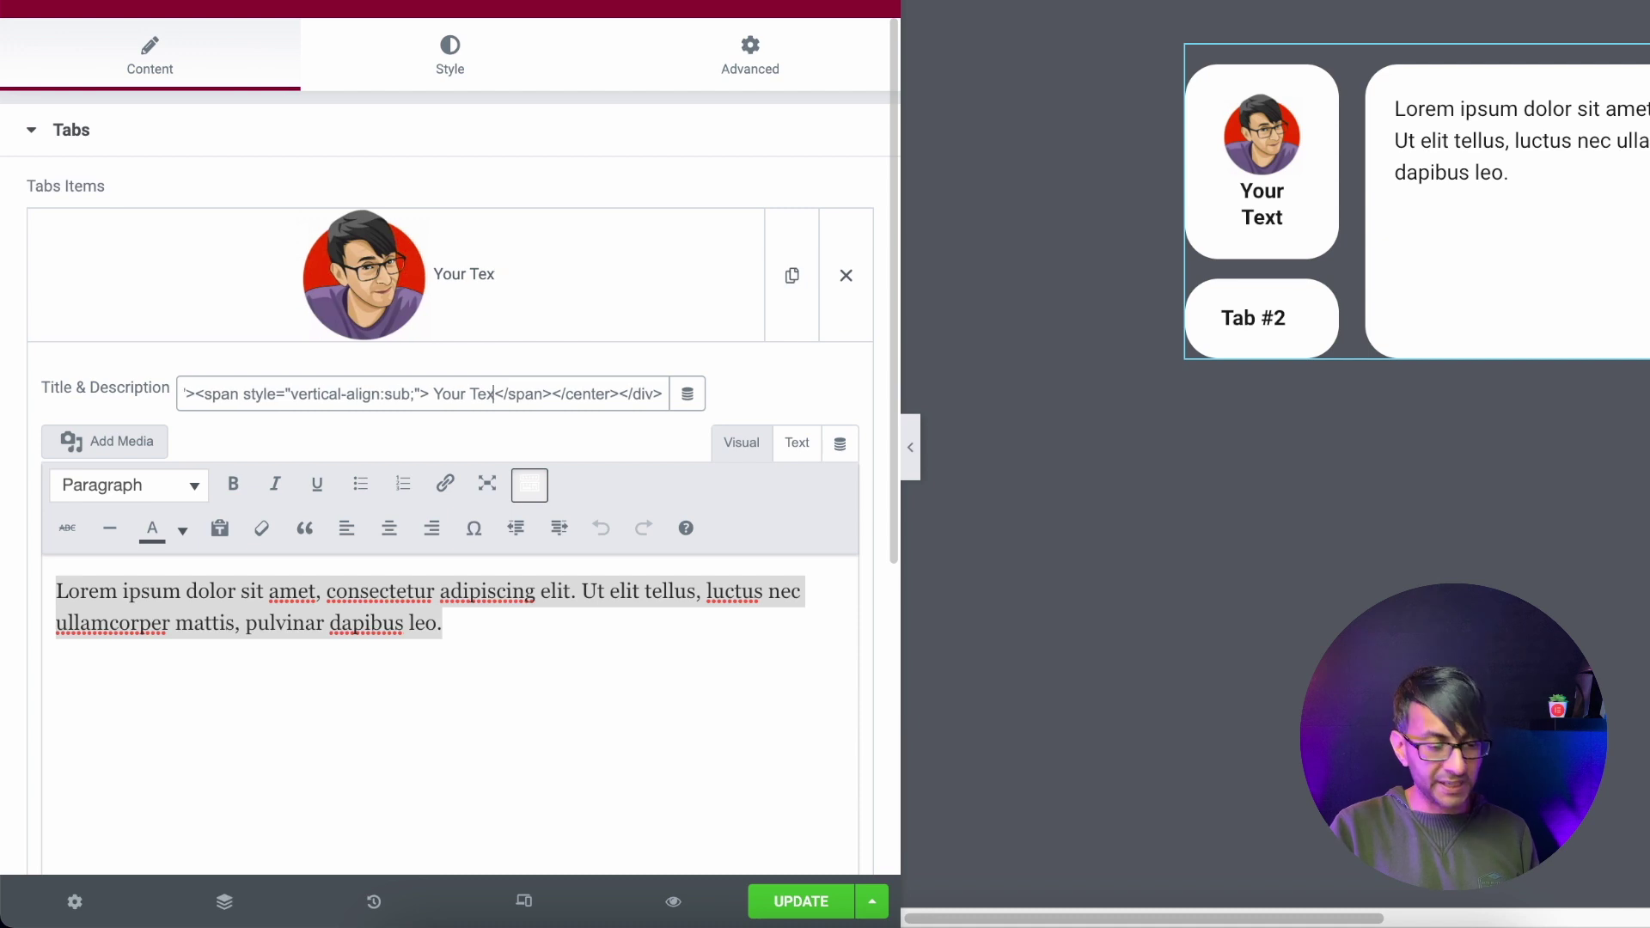
key("BackSpace")
key("BackSpace")
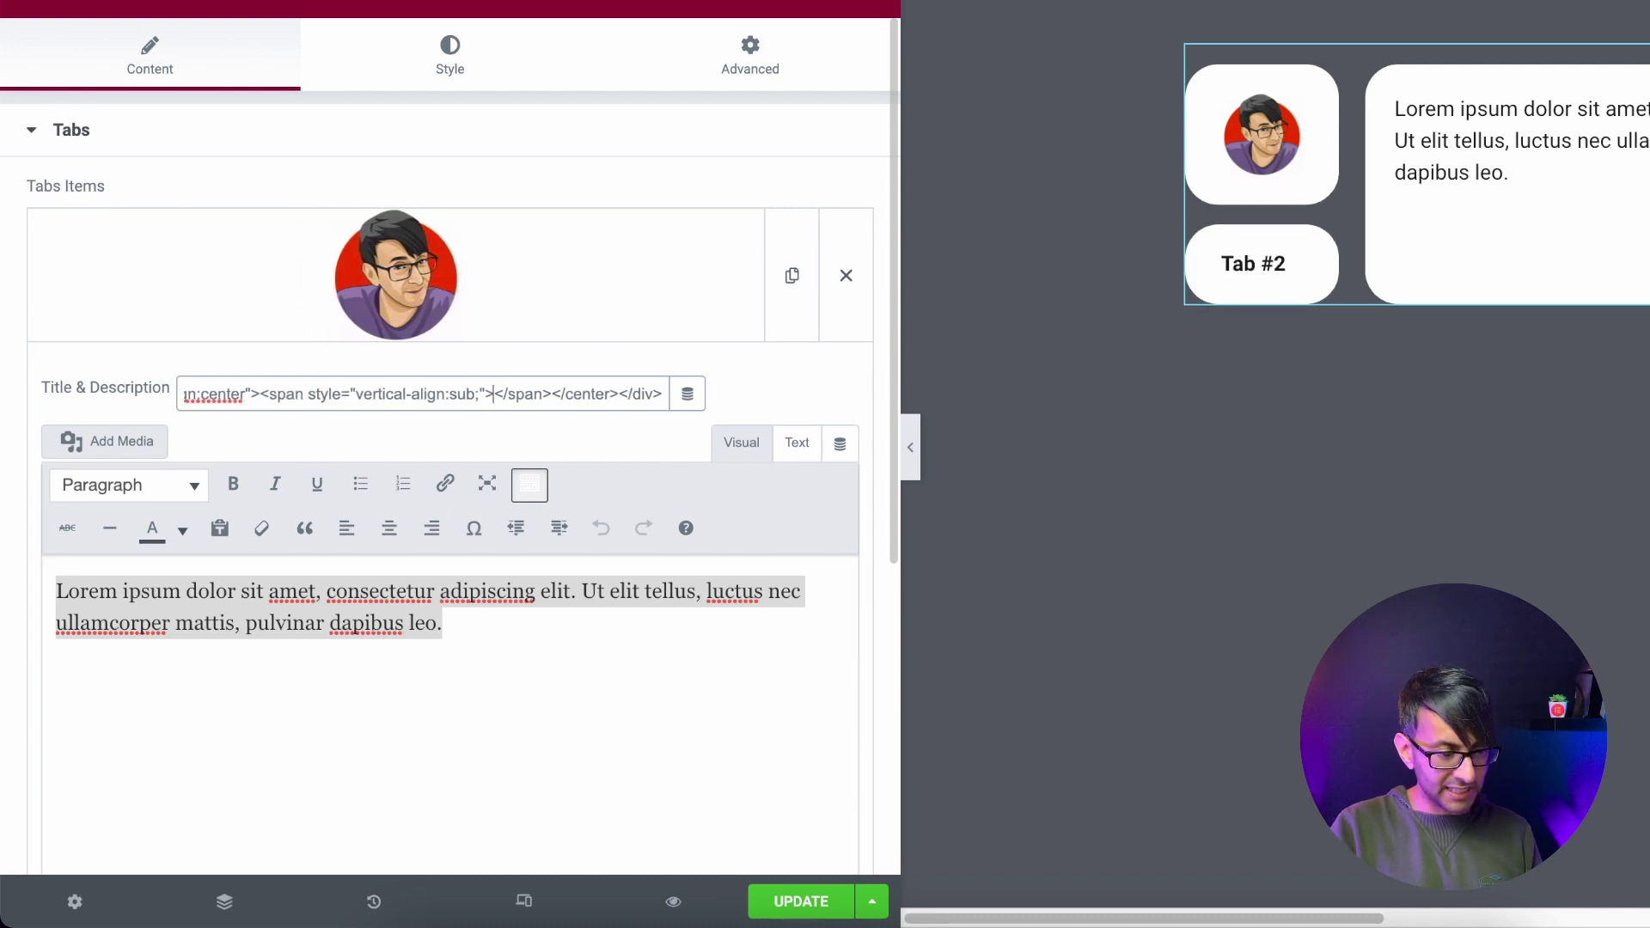
type("Imran")
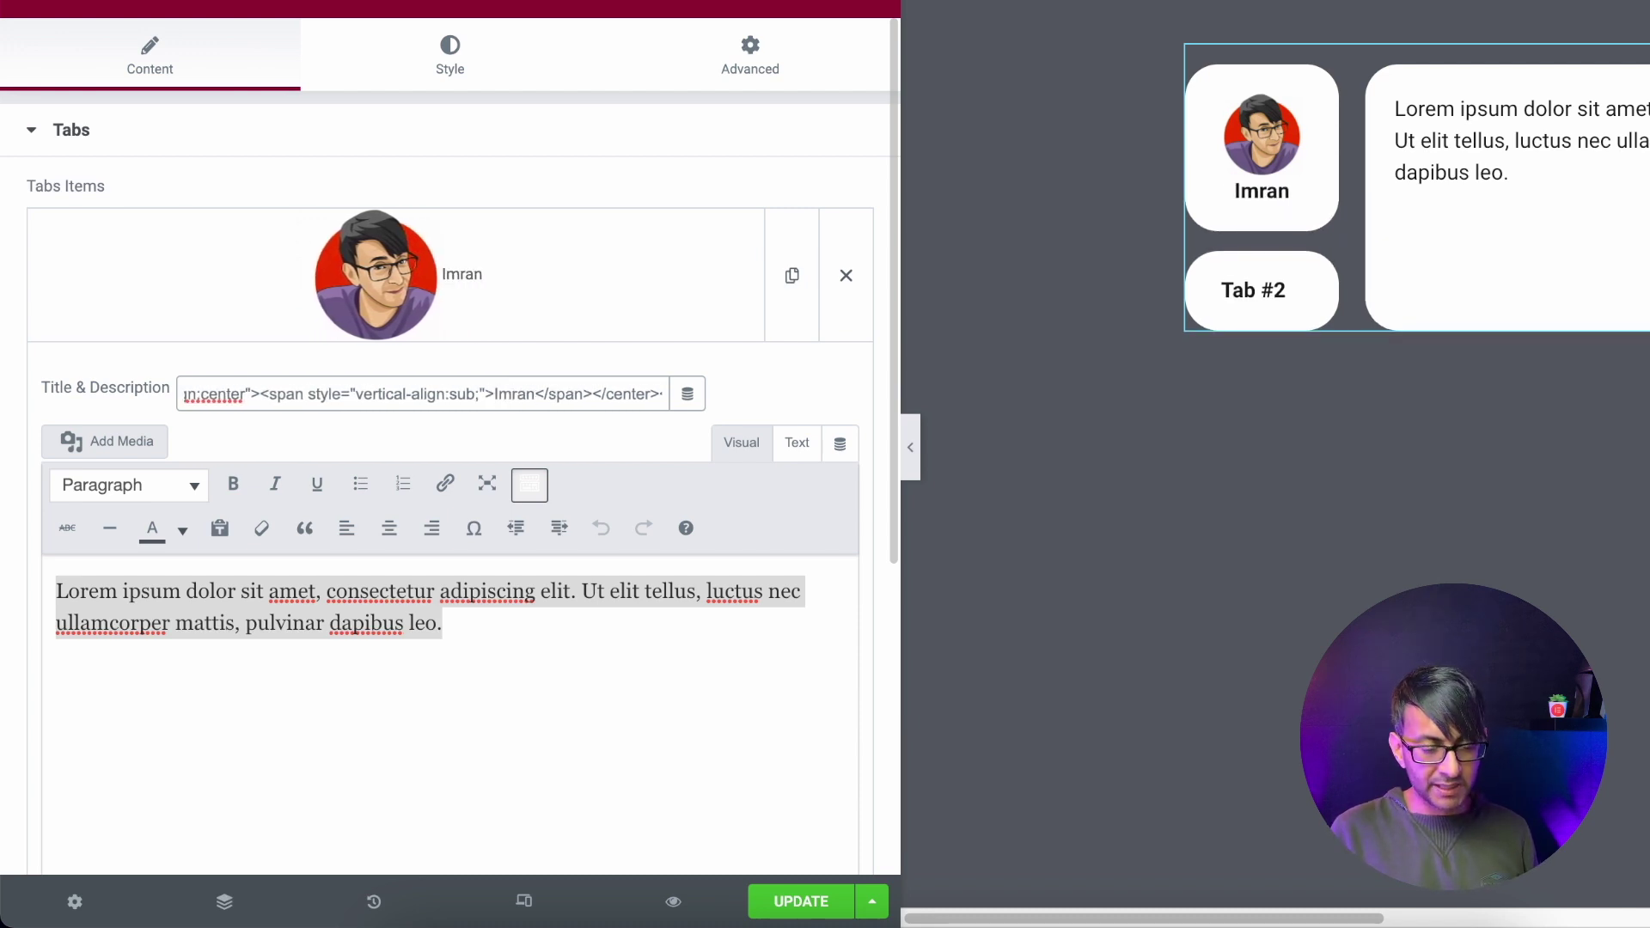
type(" Siddiq")
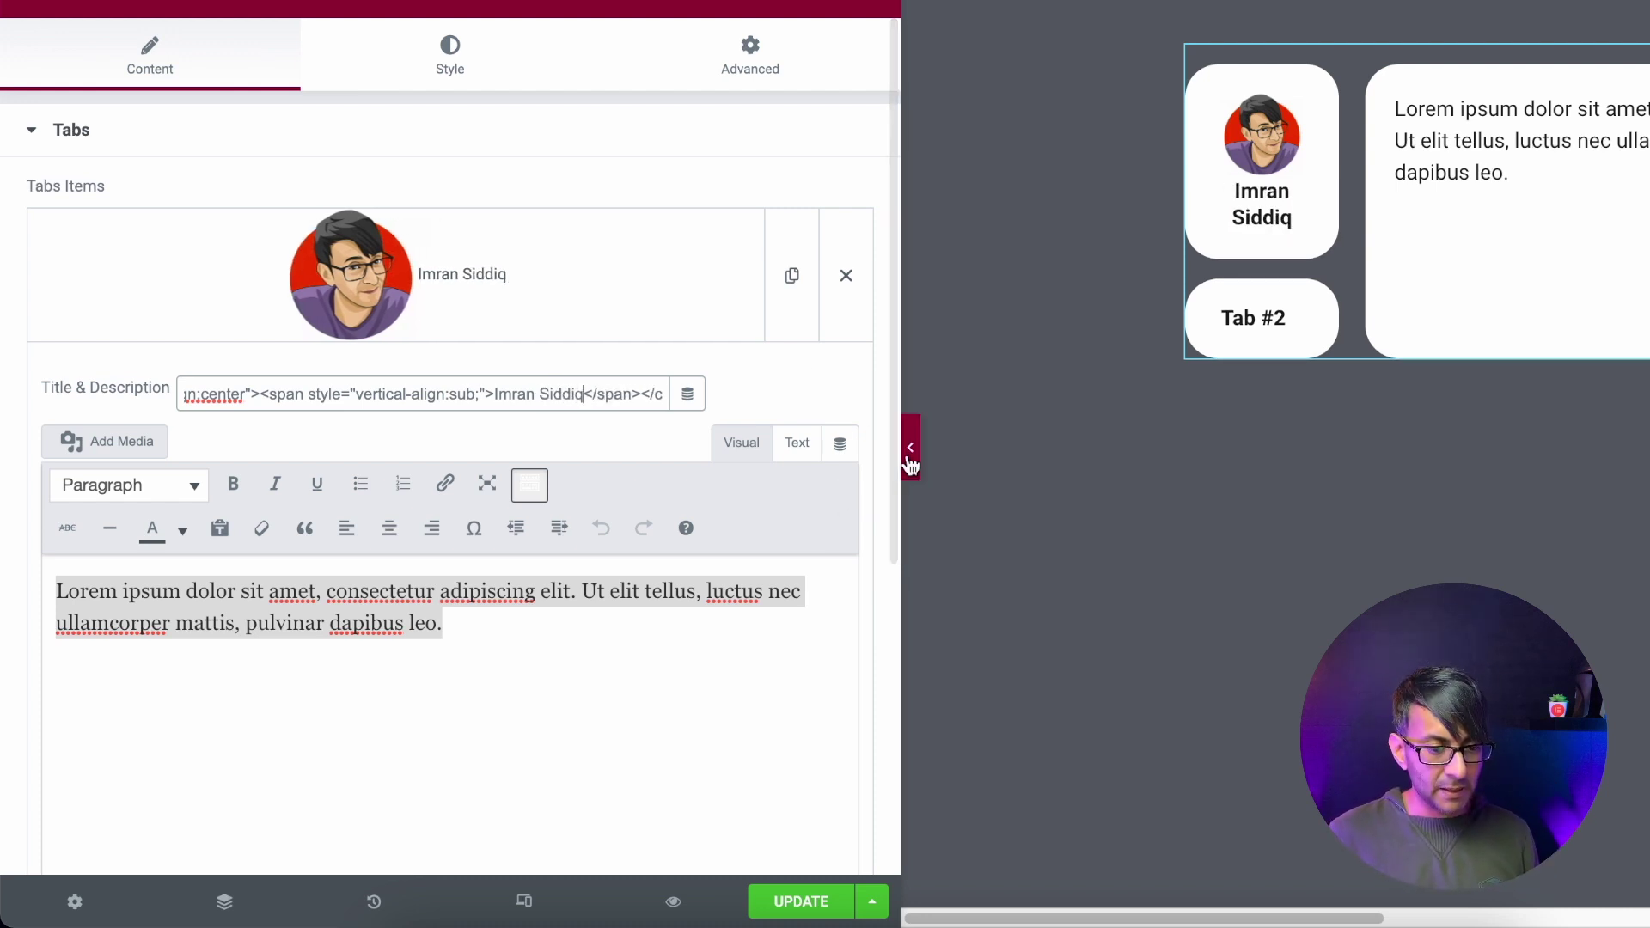
left_click_drag(906, 395, 303, 387)
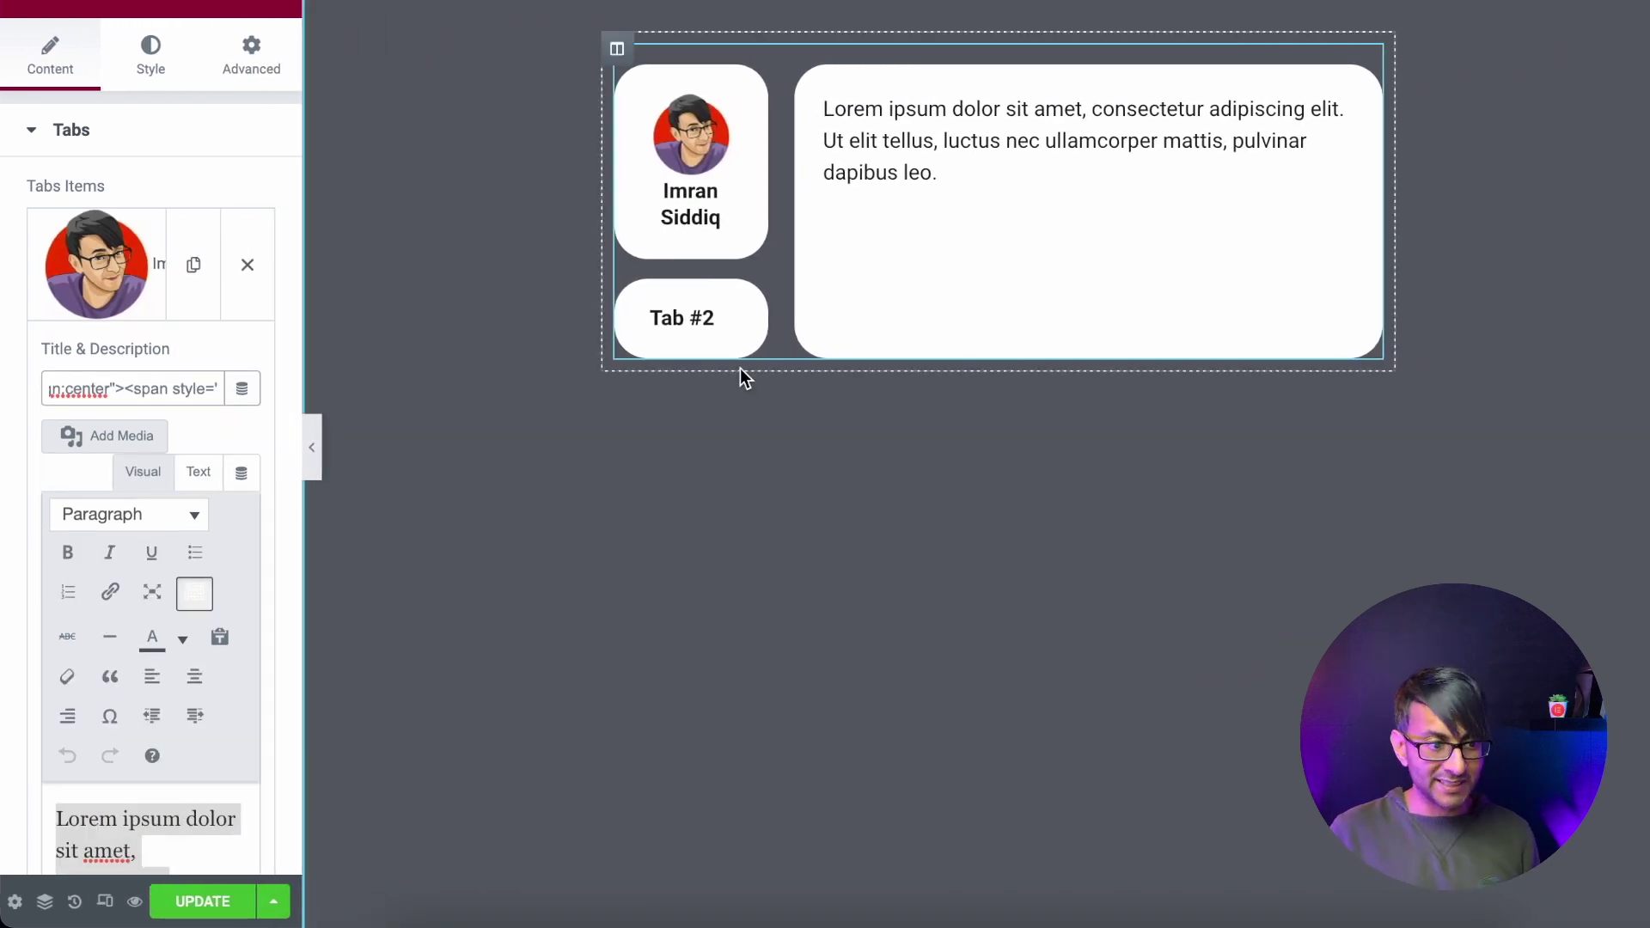
Step: Widen the tab Navigation Width from 20 to 26, and change the image width to 10px, then back to 100px
left_click_drag(302, 120, 441, 120)
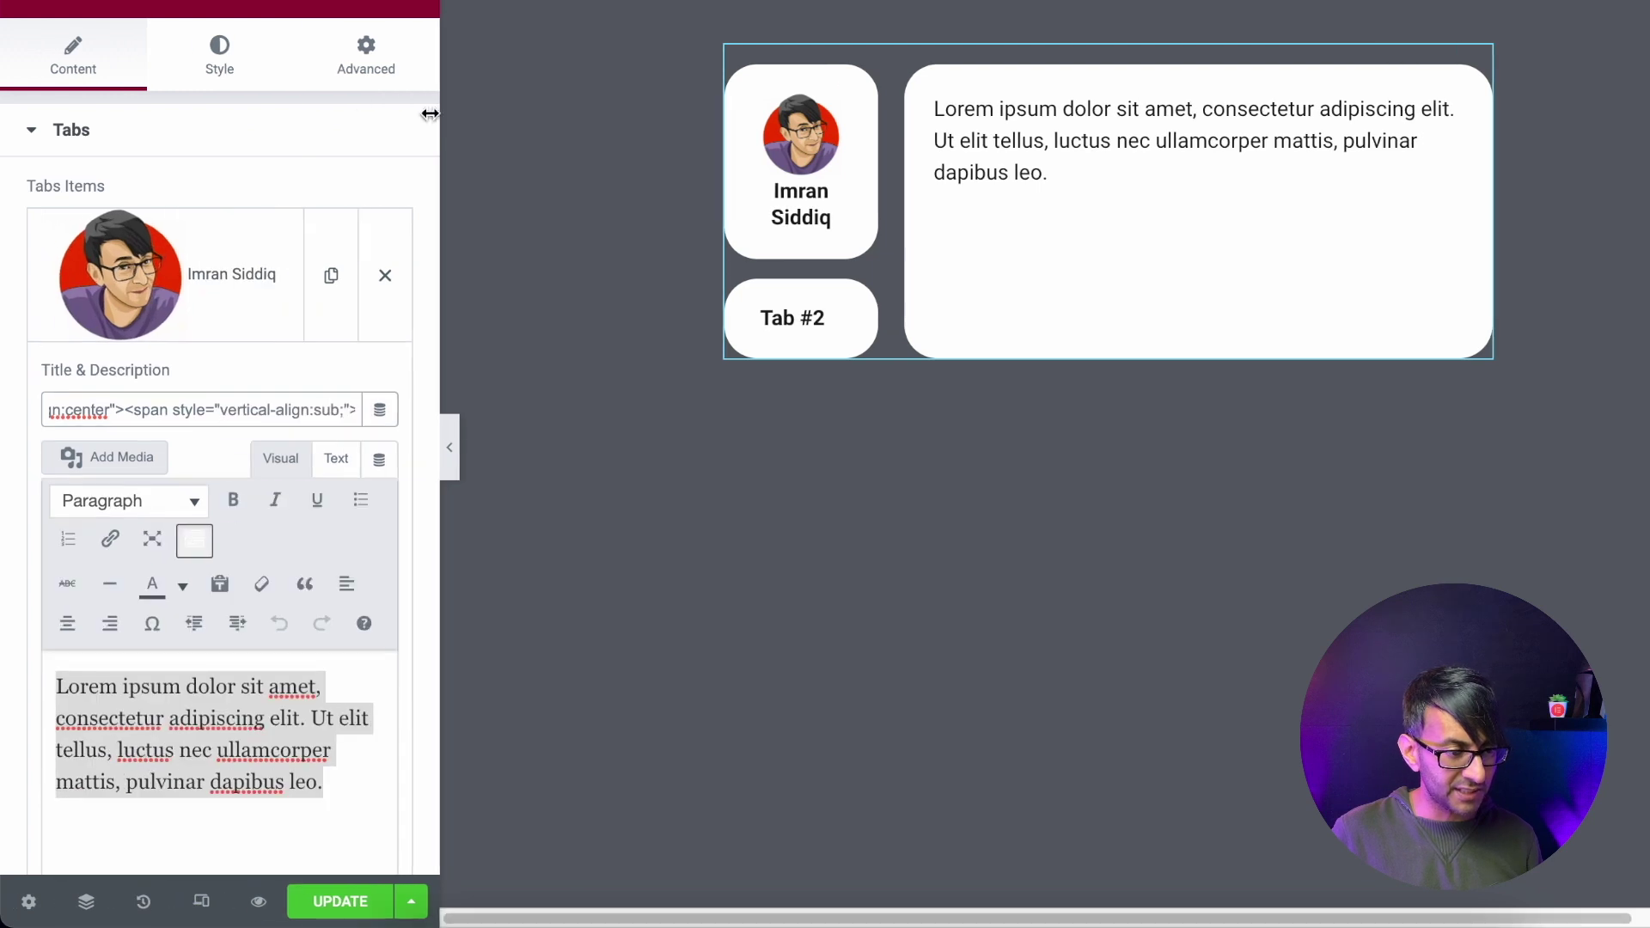
left_click(220, 75)
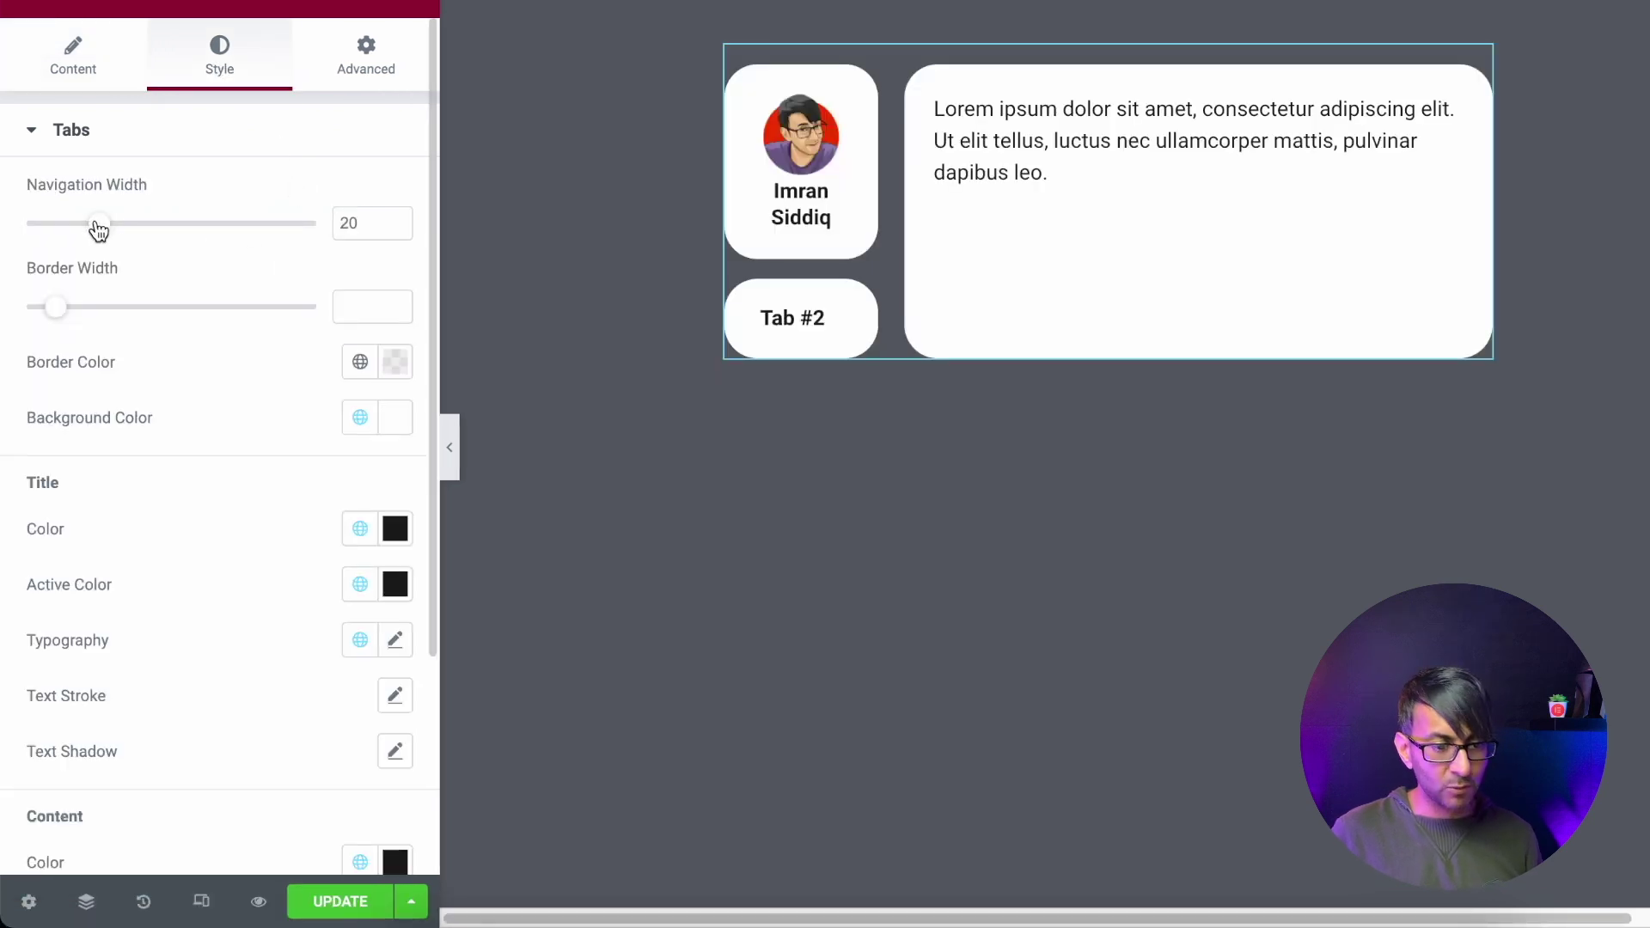
left_click_drag(99, 227, 143, 238)
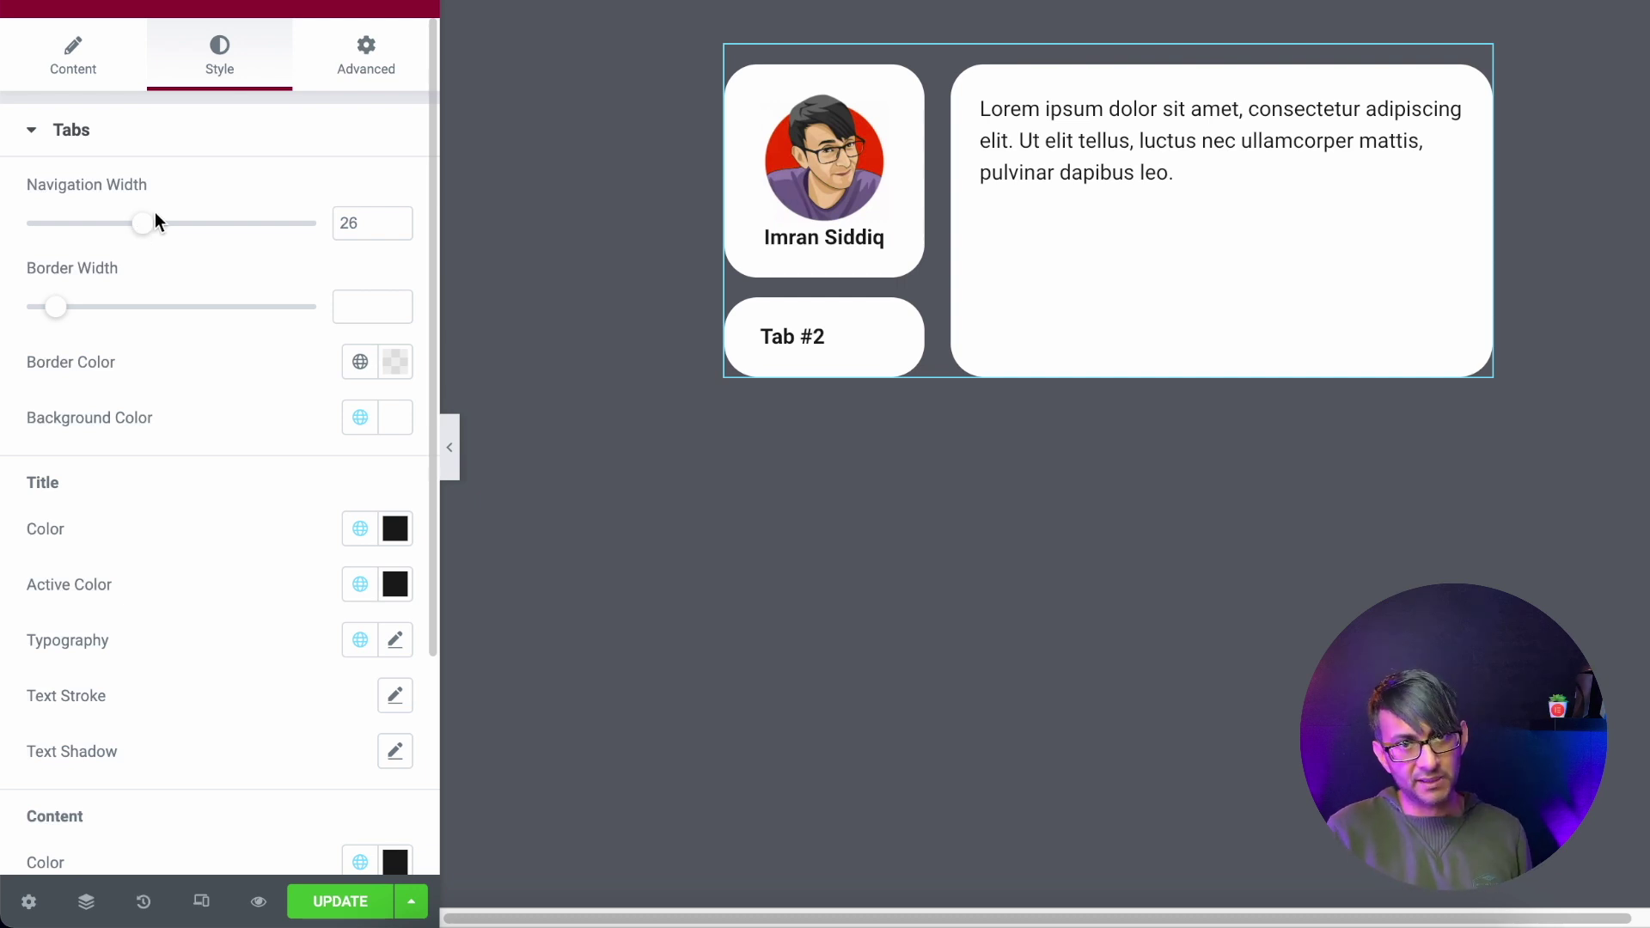
left_click(770, 337)
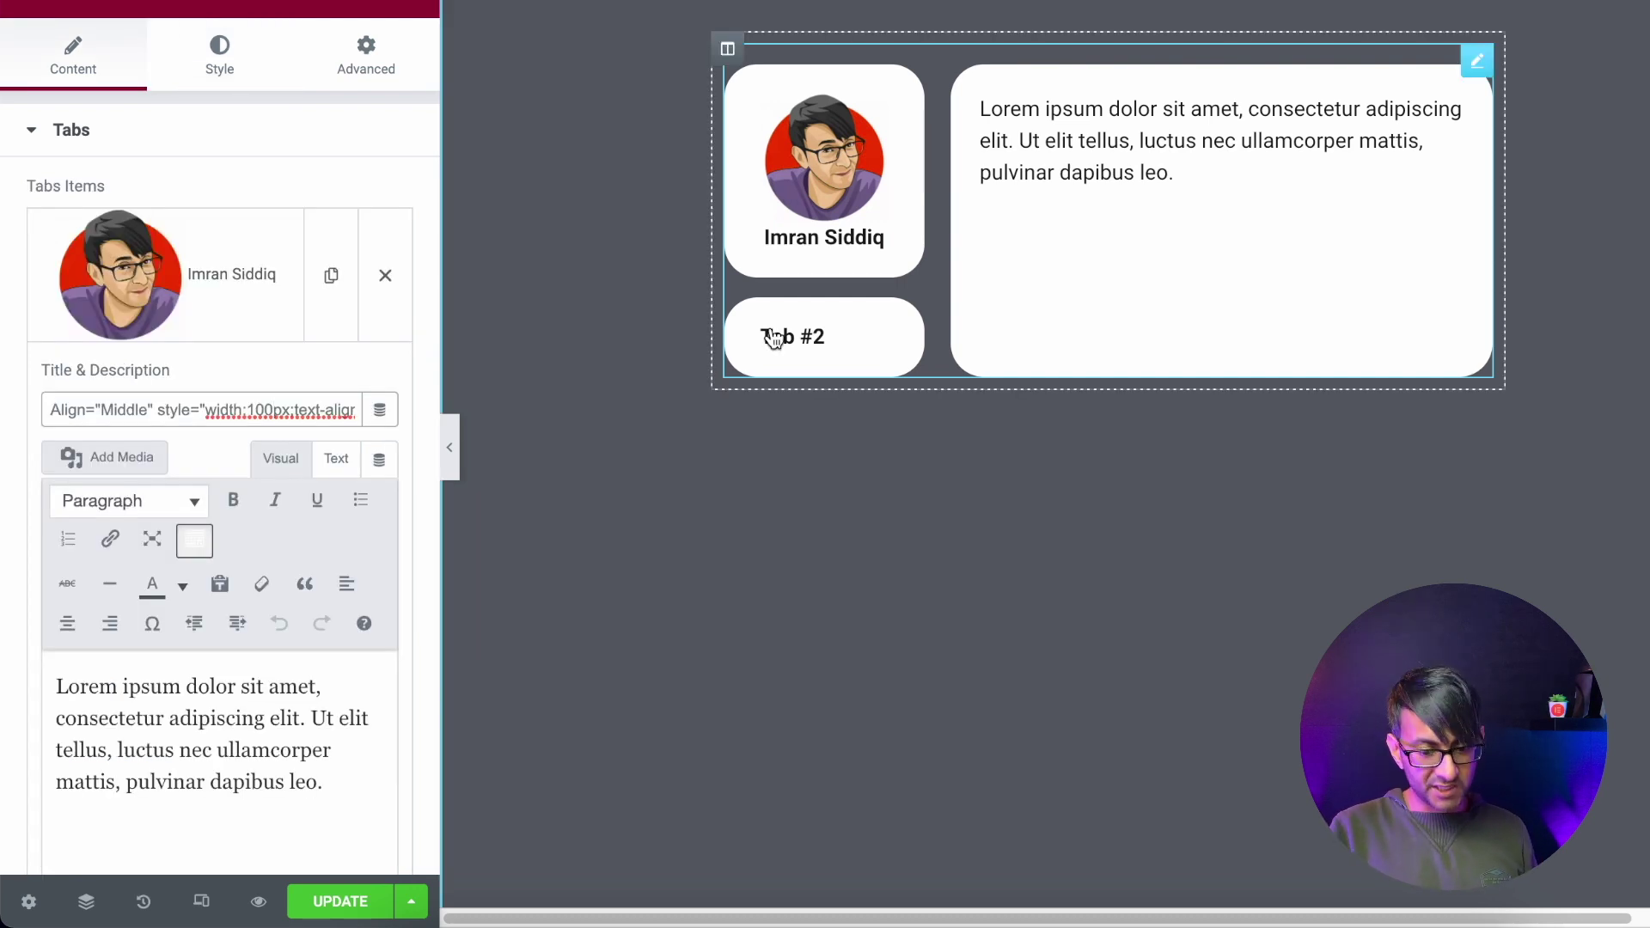
key("BackSpace")
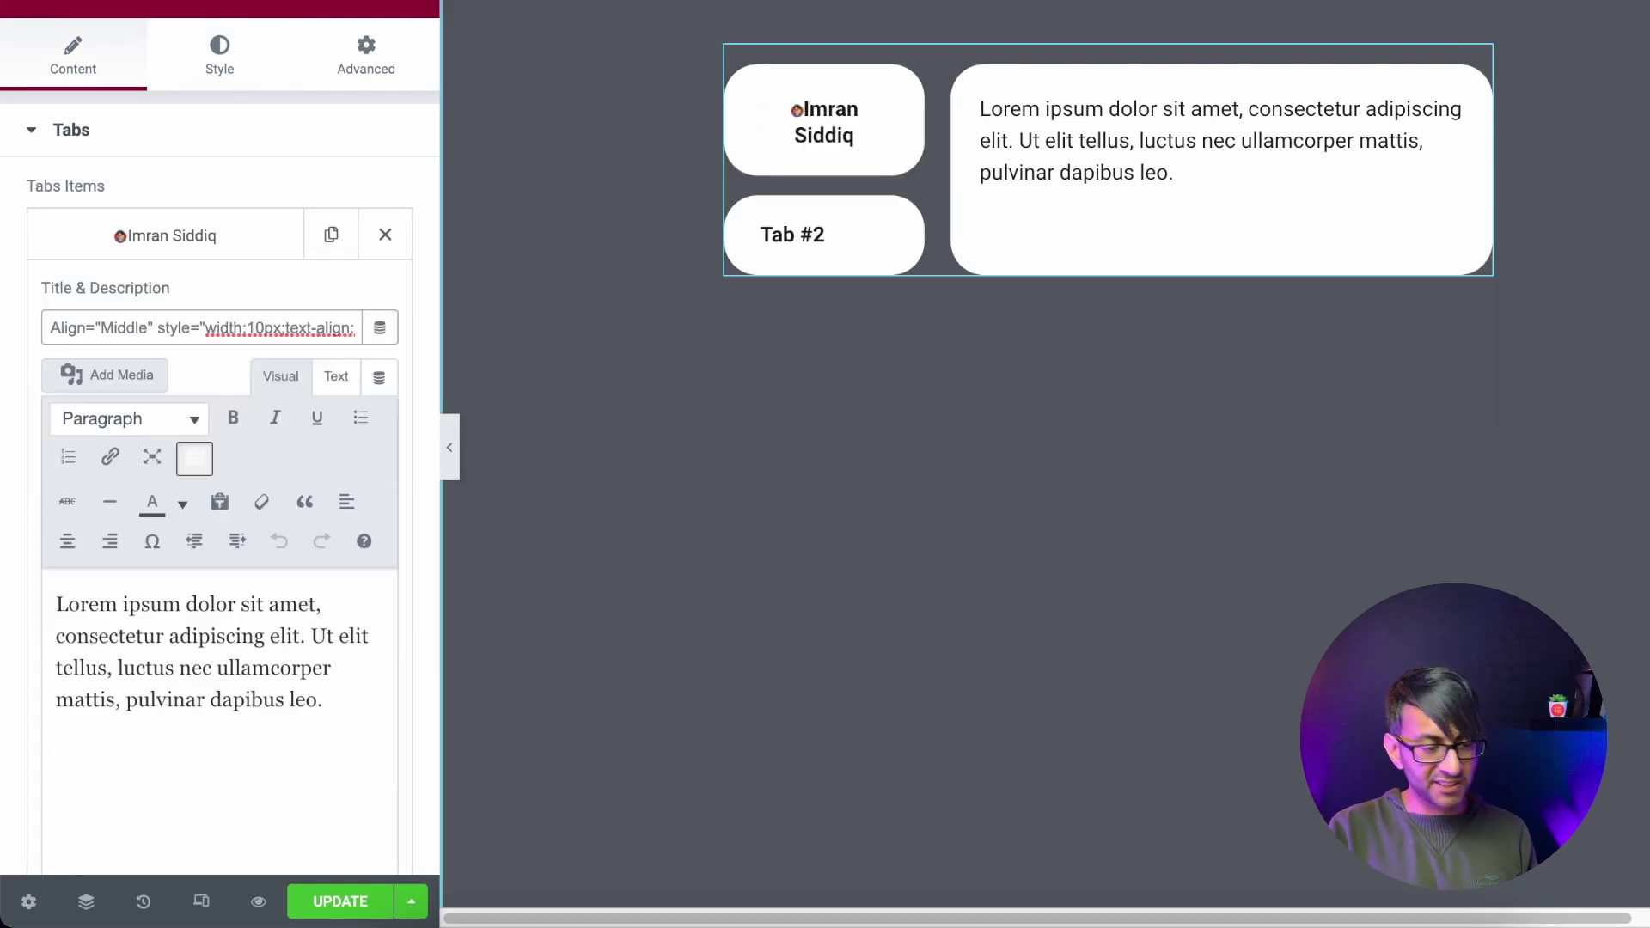
type("0")
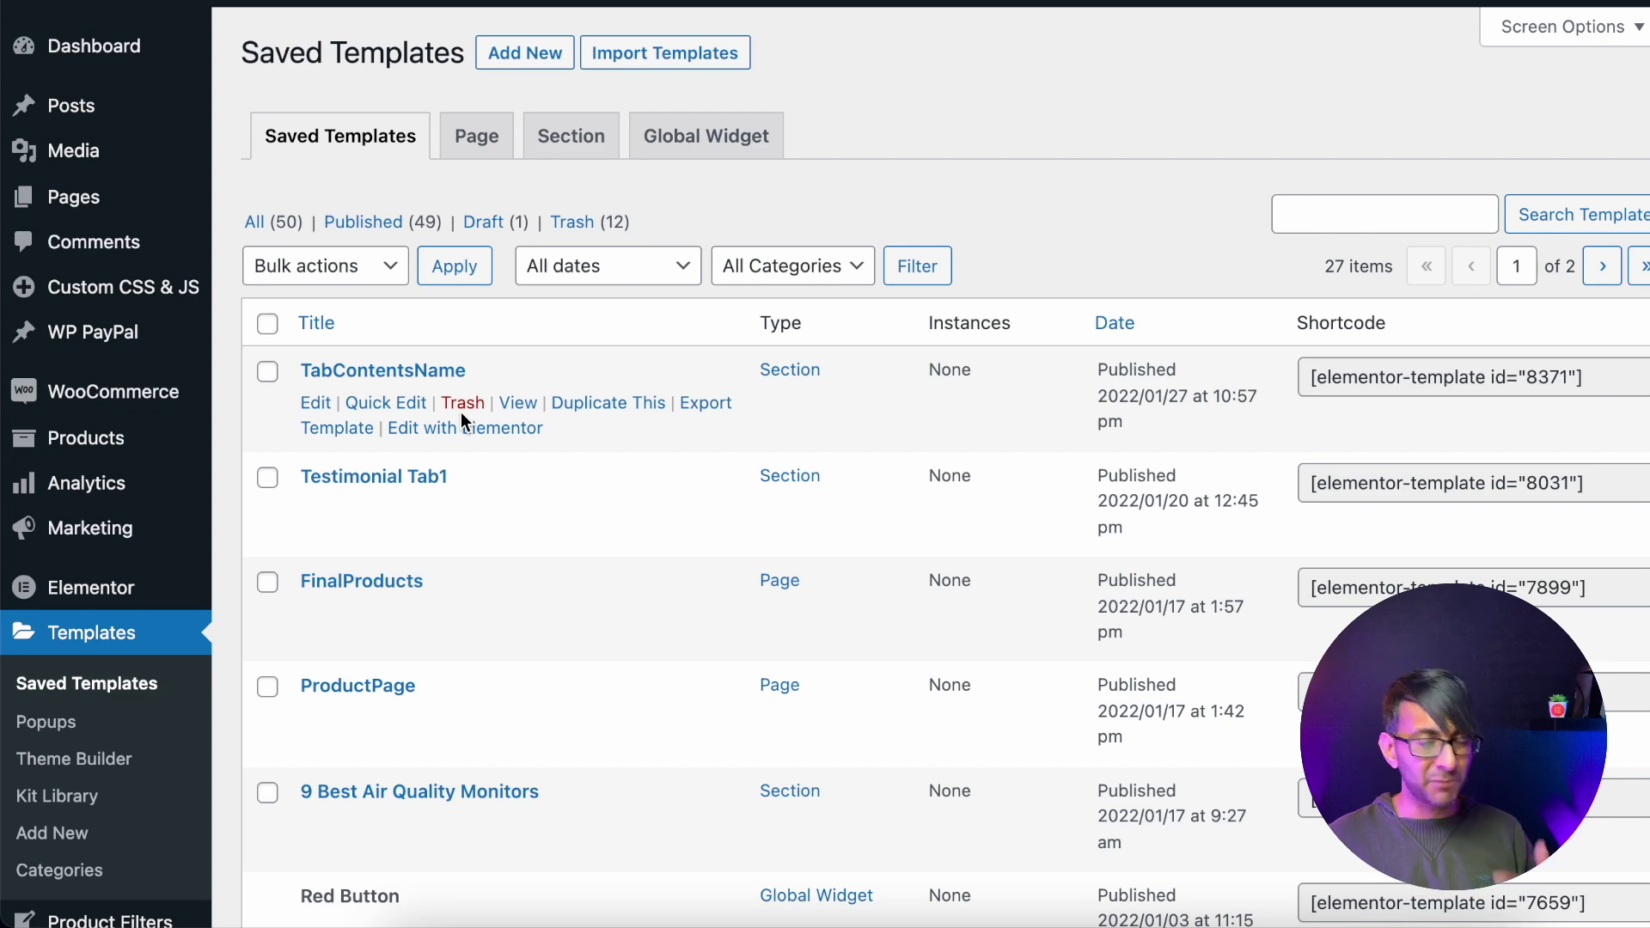
Step: Open the TabContentsName section template from Saved Templates in Elementor
left_click(471, 432)
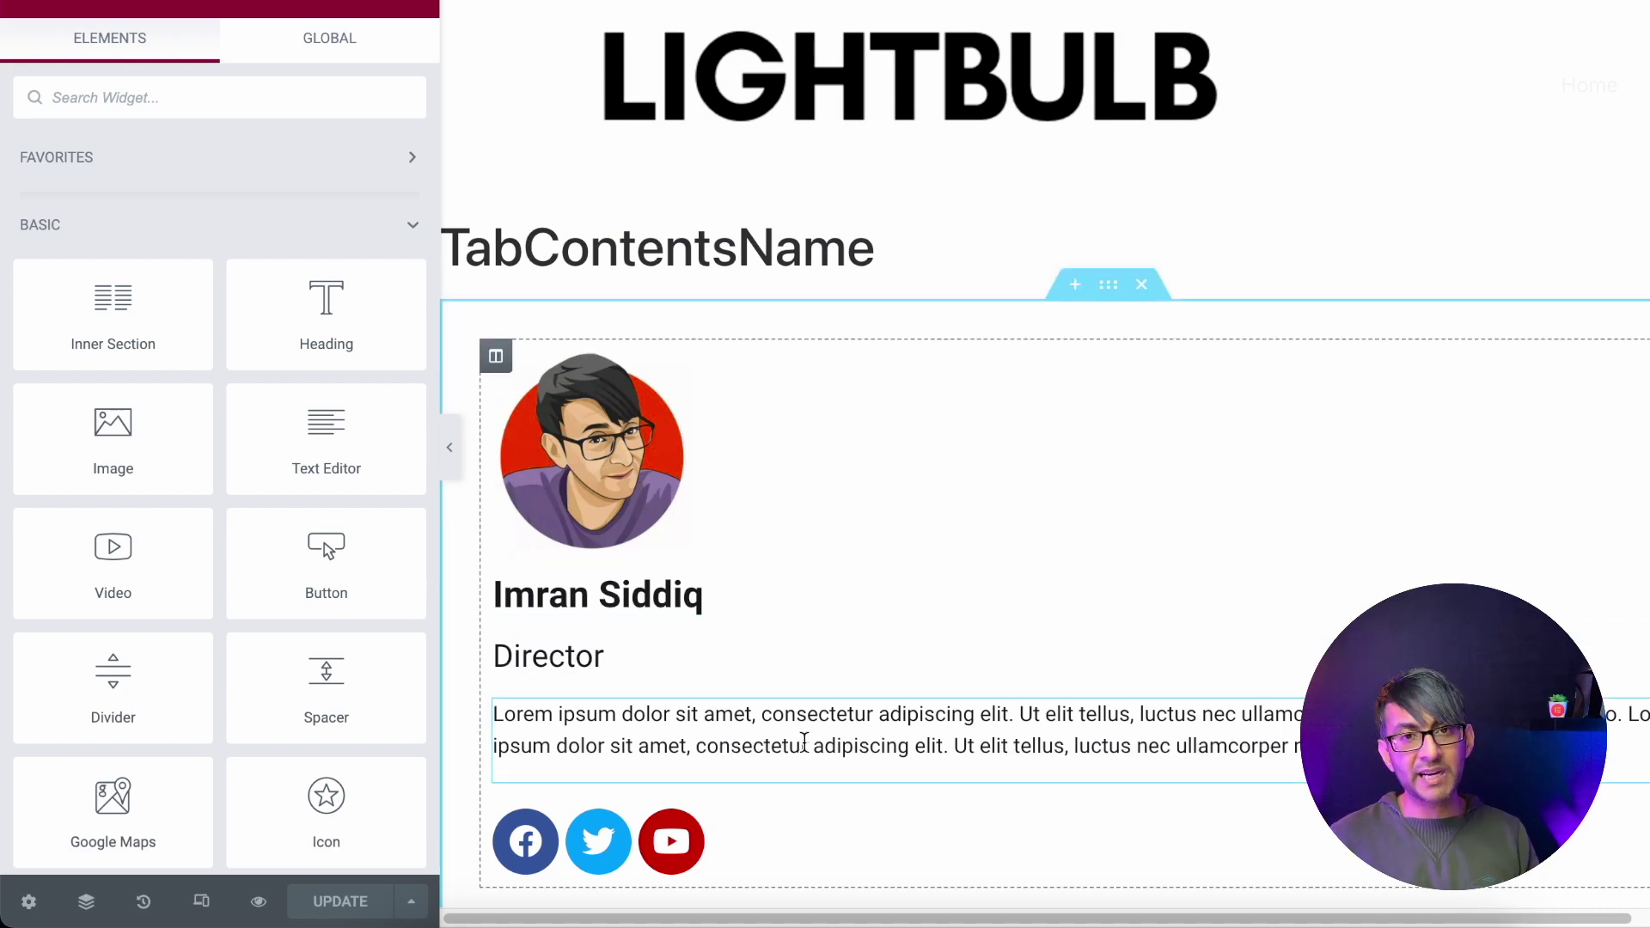
Step: Scroll through the profile template, then select TabContentsName's shortcode (id 8371) in Saved Templates
scroll(804, 742, "down", 2)
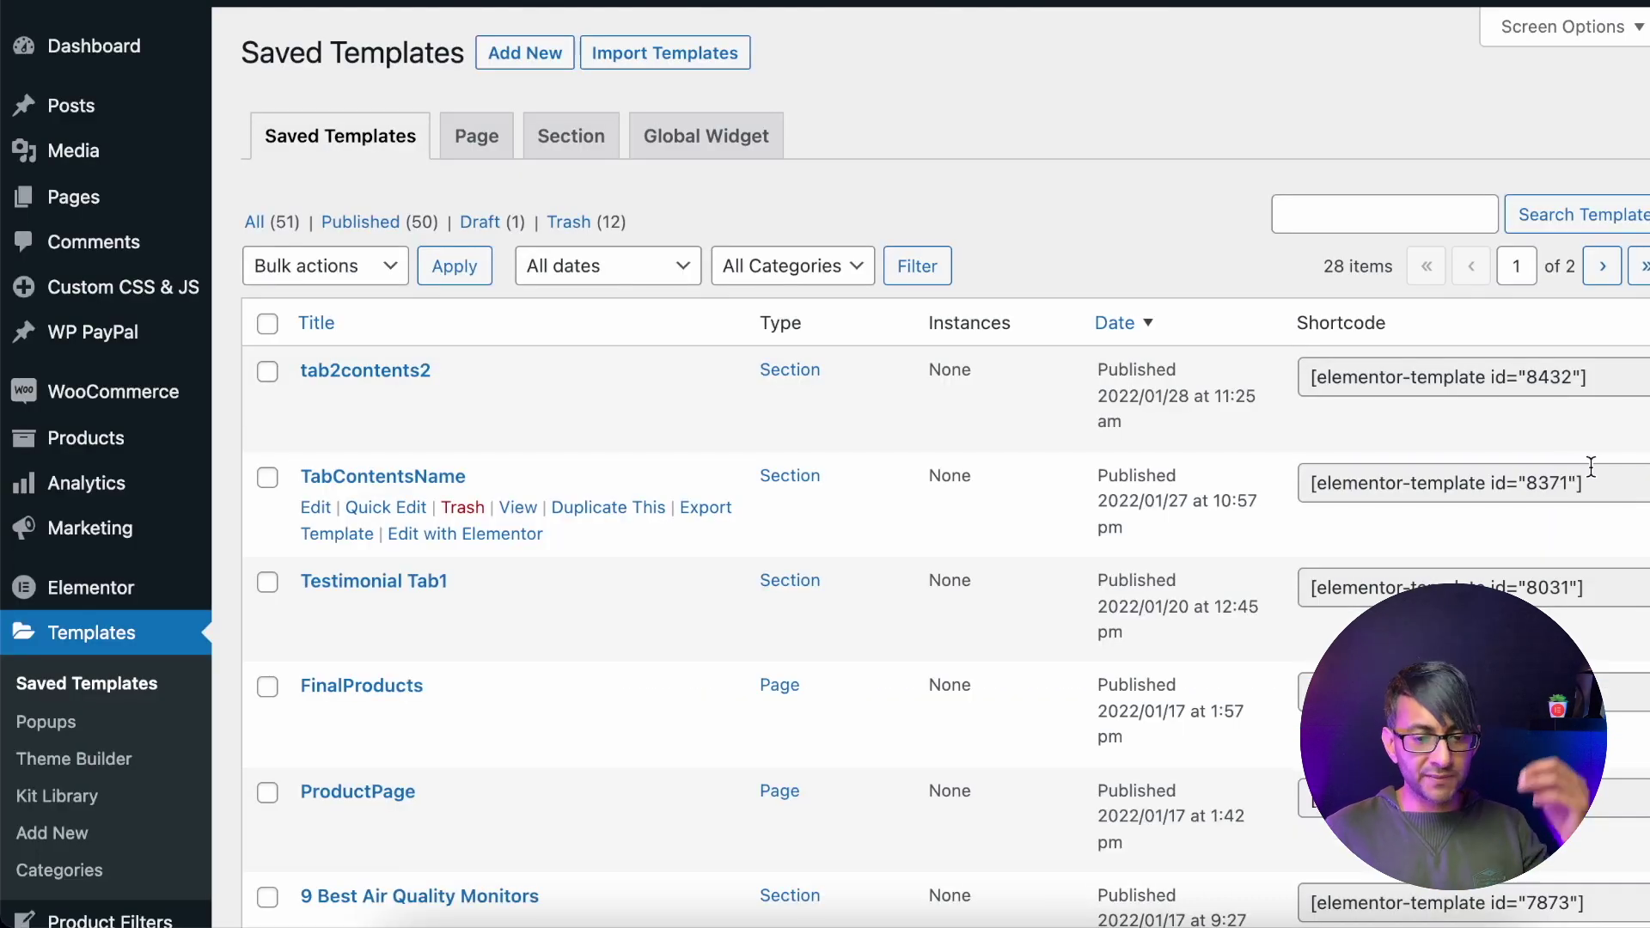
left_click_drag(1591, 467, 1269, 476)
key("ctrl+c")
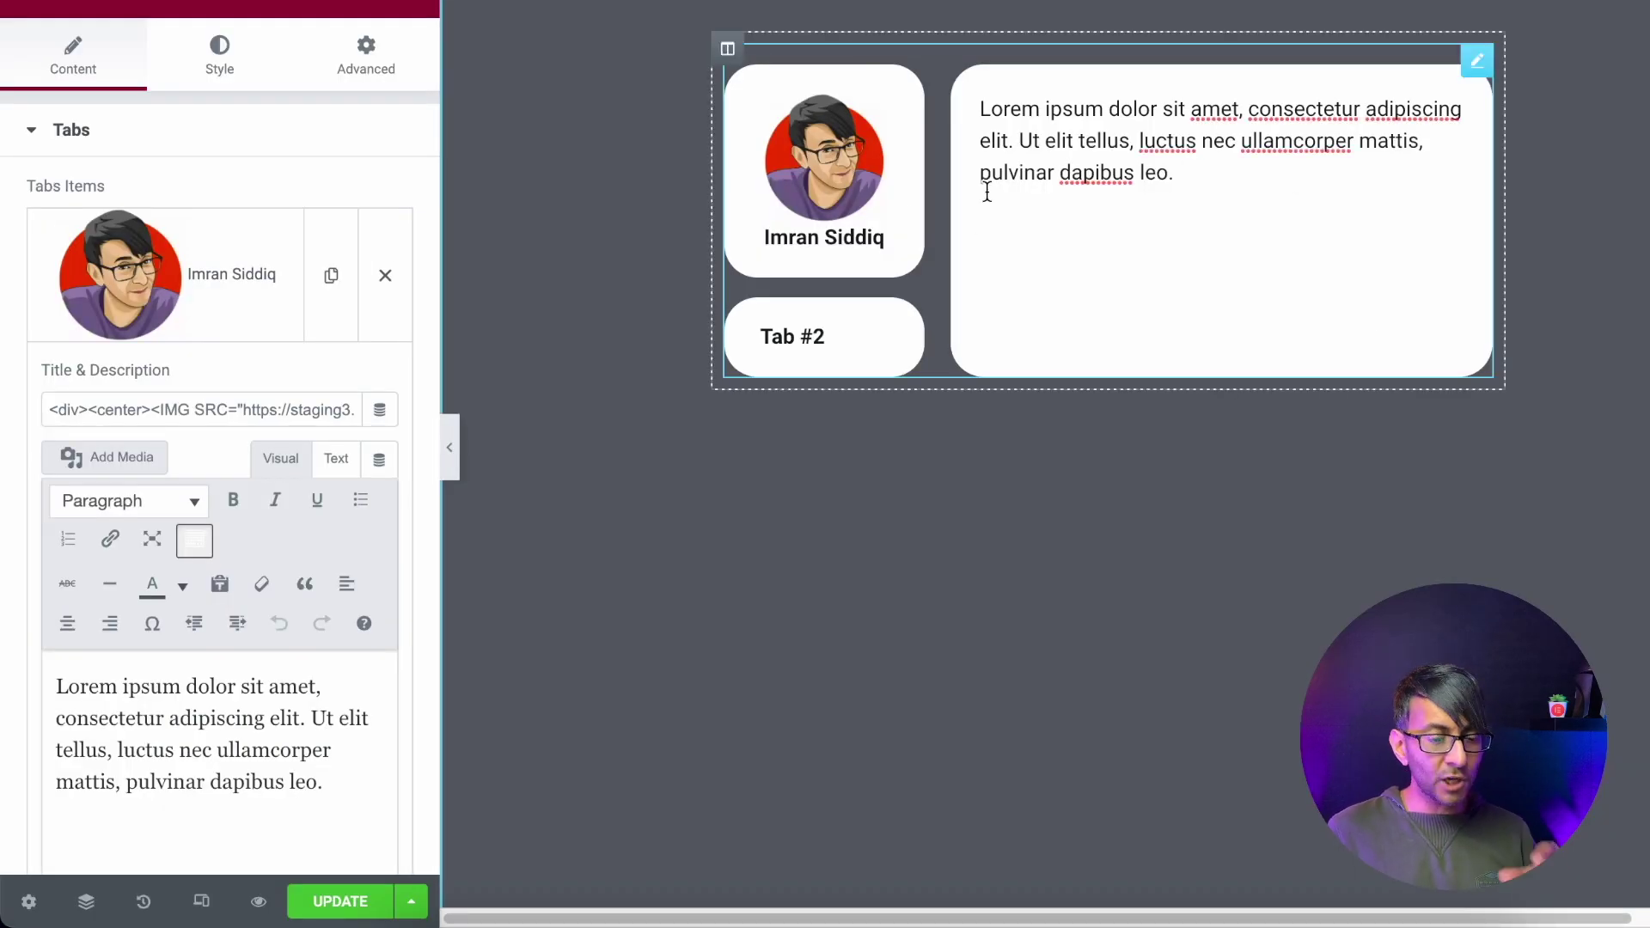
Step: Replace the first tab's Lorem ipsum text with [elementor-template id="8371"] and update the page
left_click(219, 705)
key("ctrl+a")
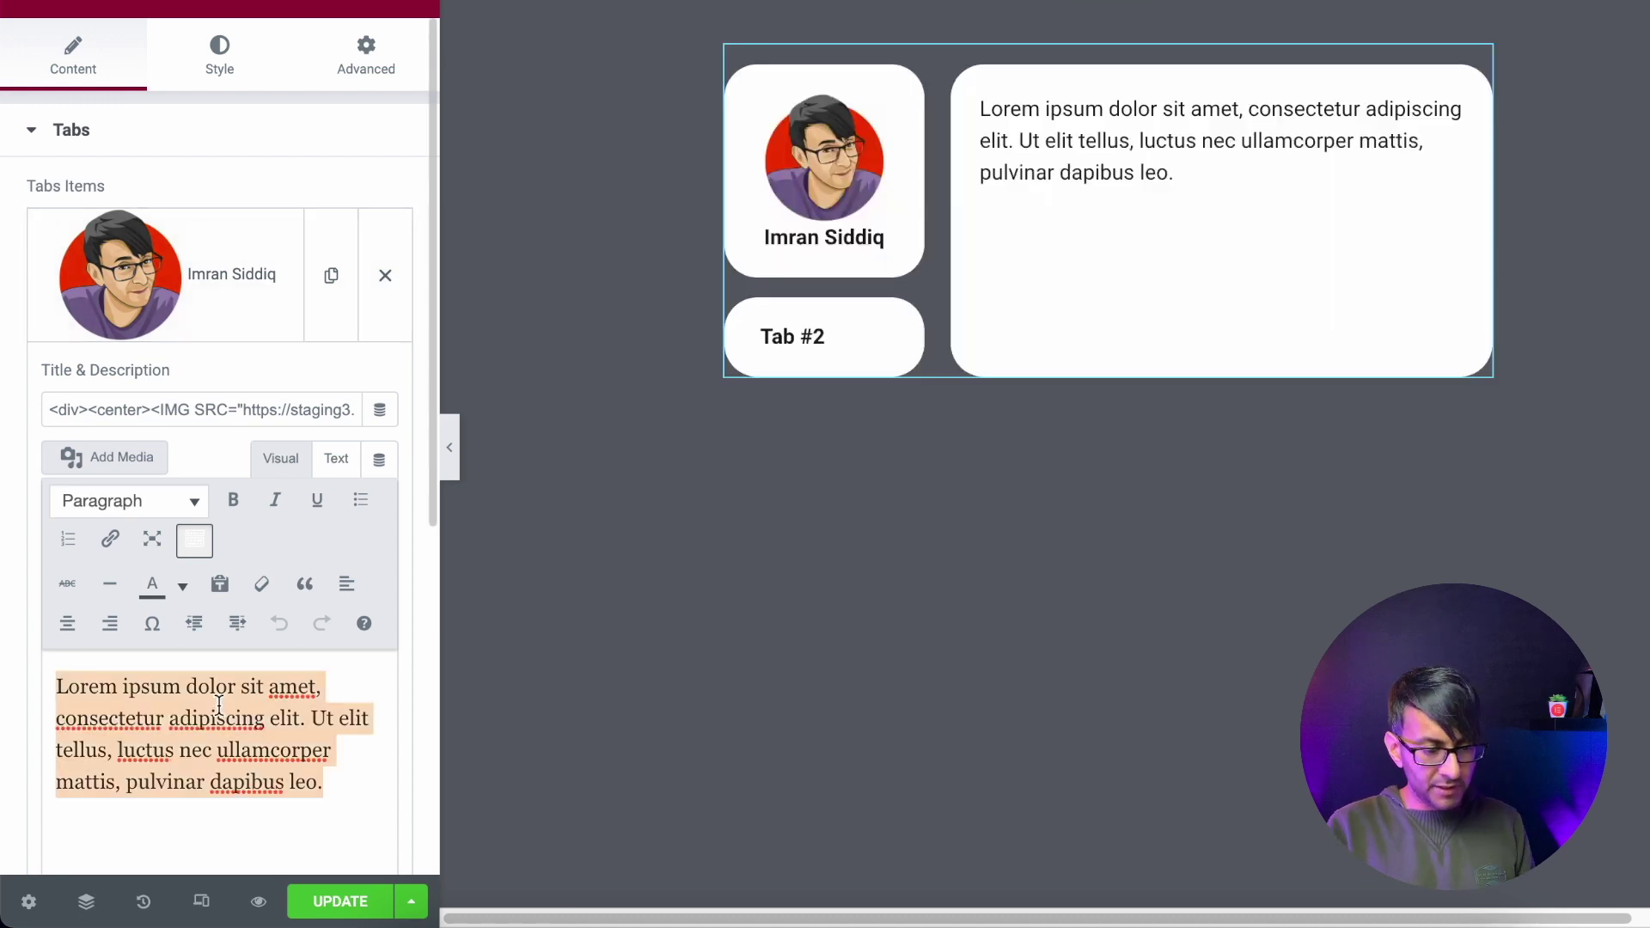
key("BackSpace")
key("ctrl+v")
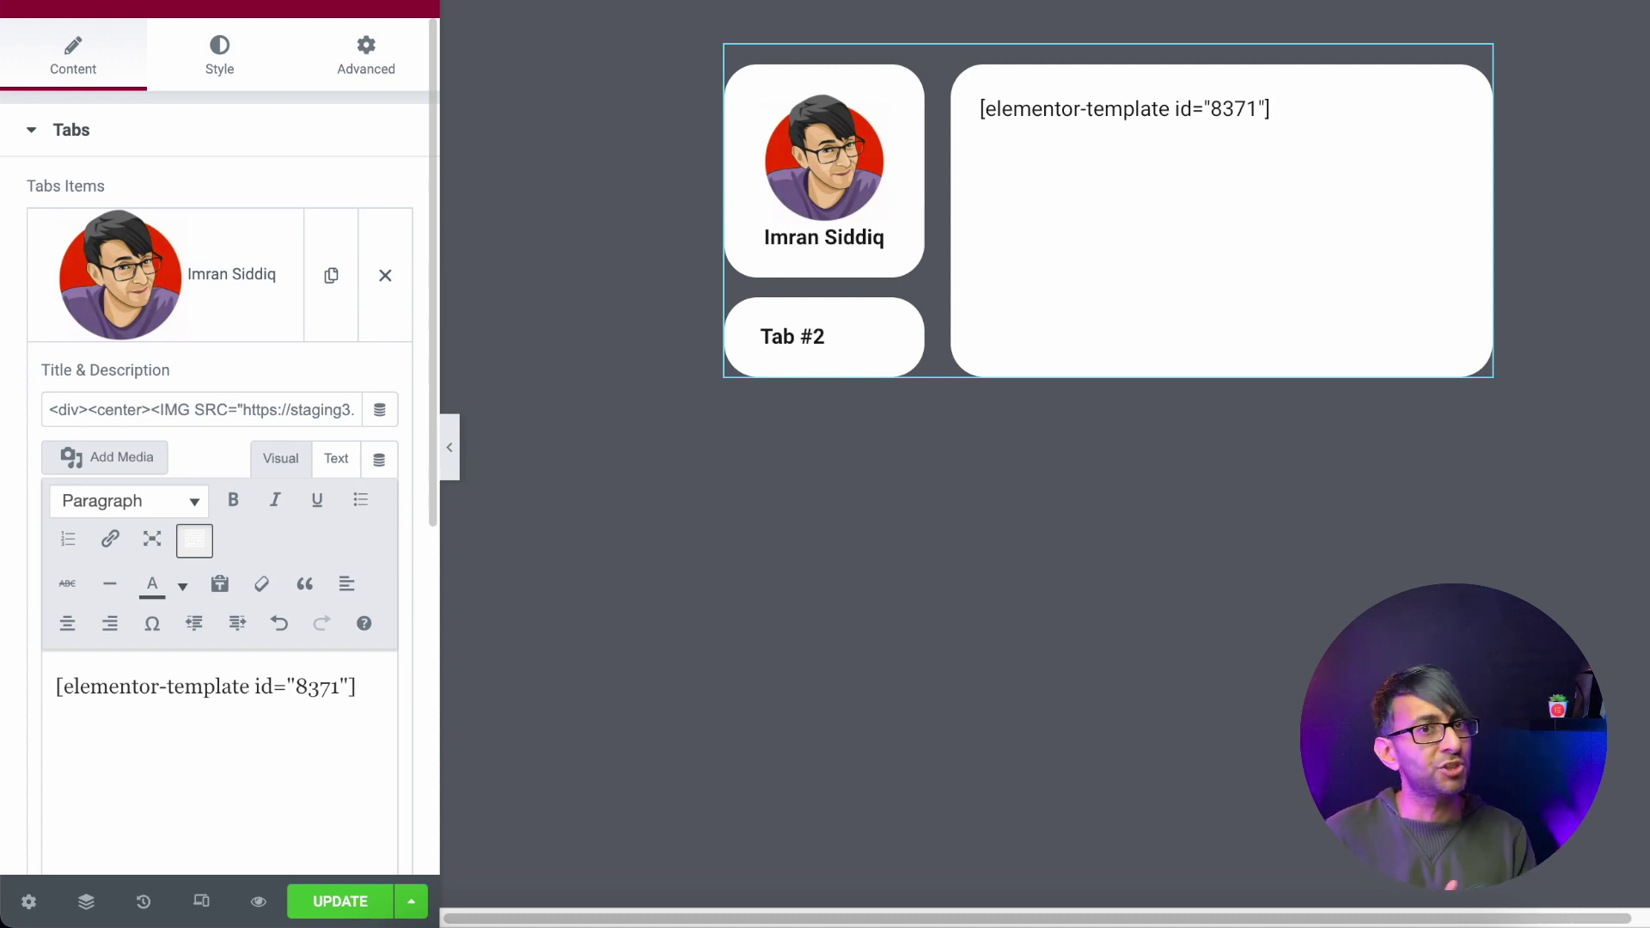
left_click(337, 913)
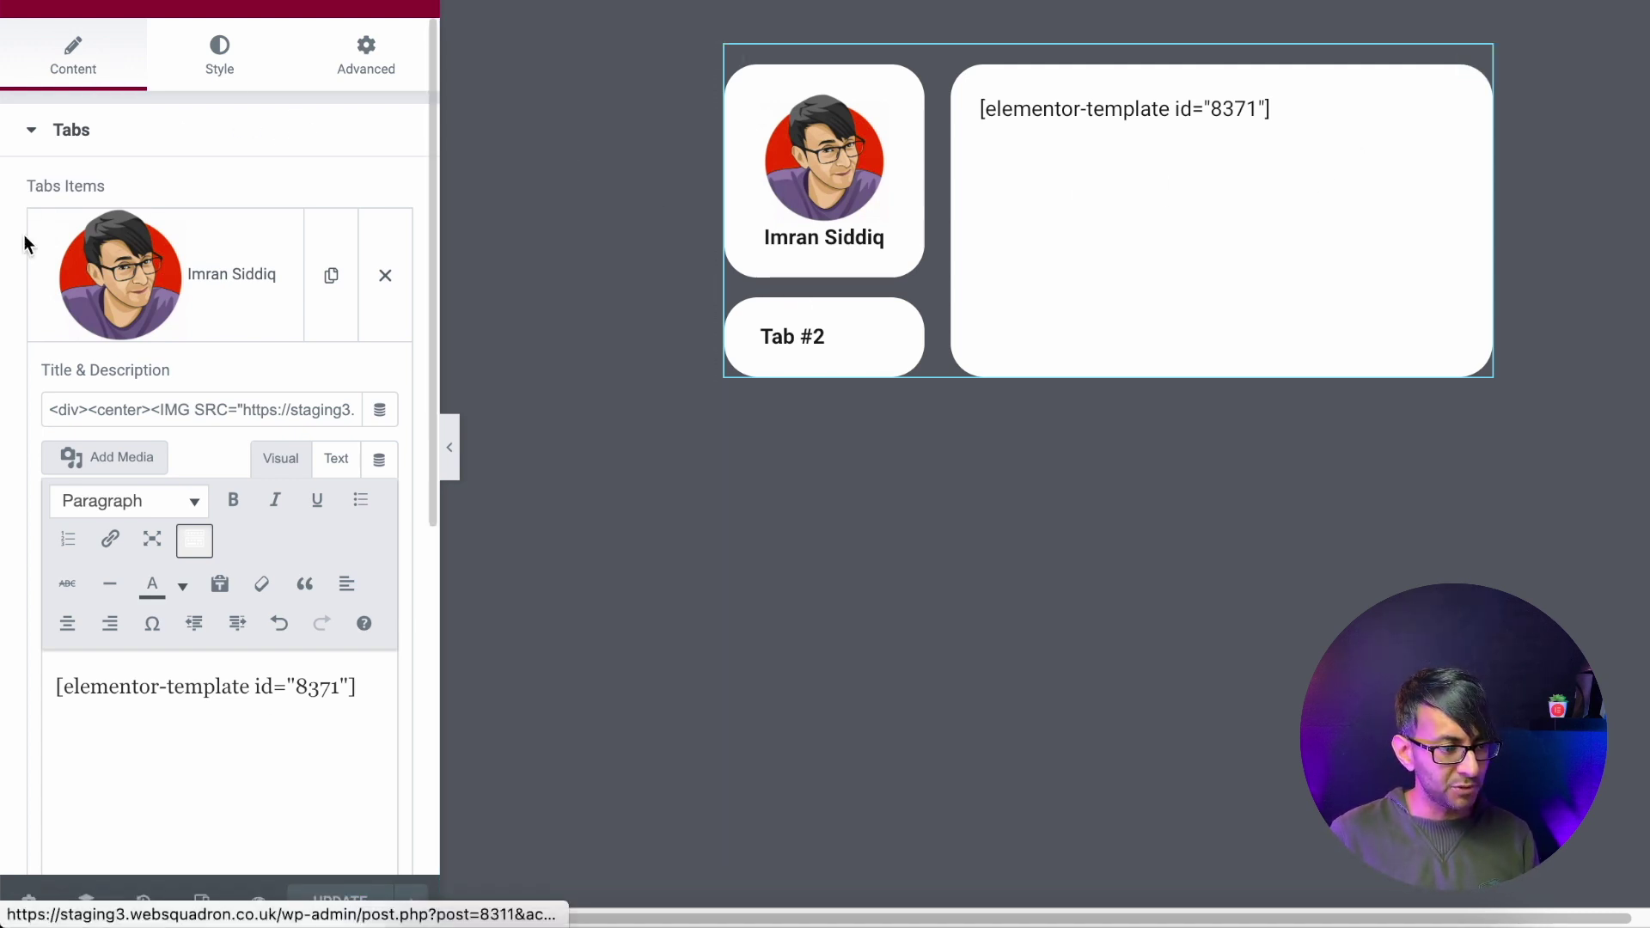
Step: Delete Tab #2 and duplicate the first profile tab as the new second item
left_click(267, 271)
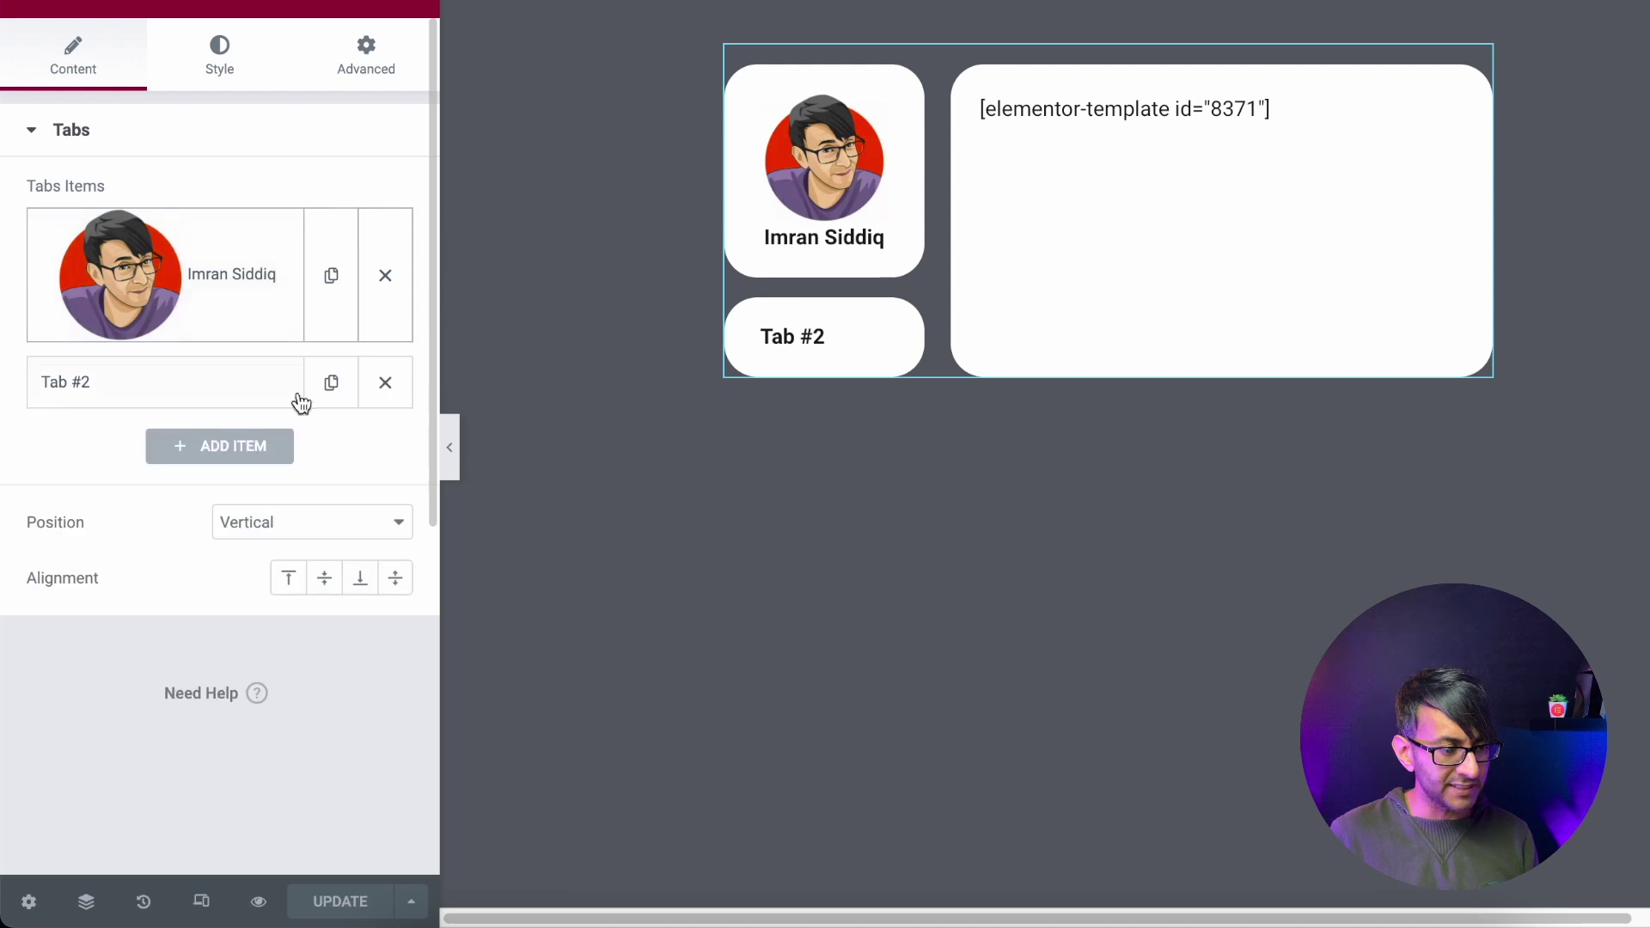
left_click(387, 380)
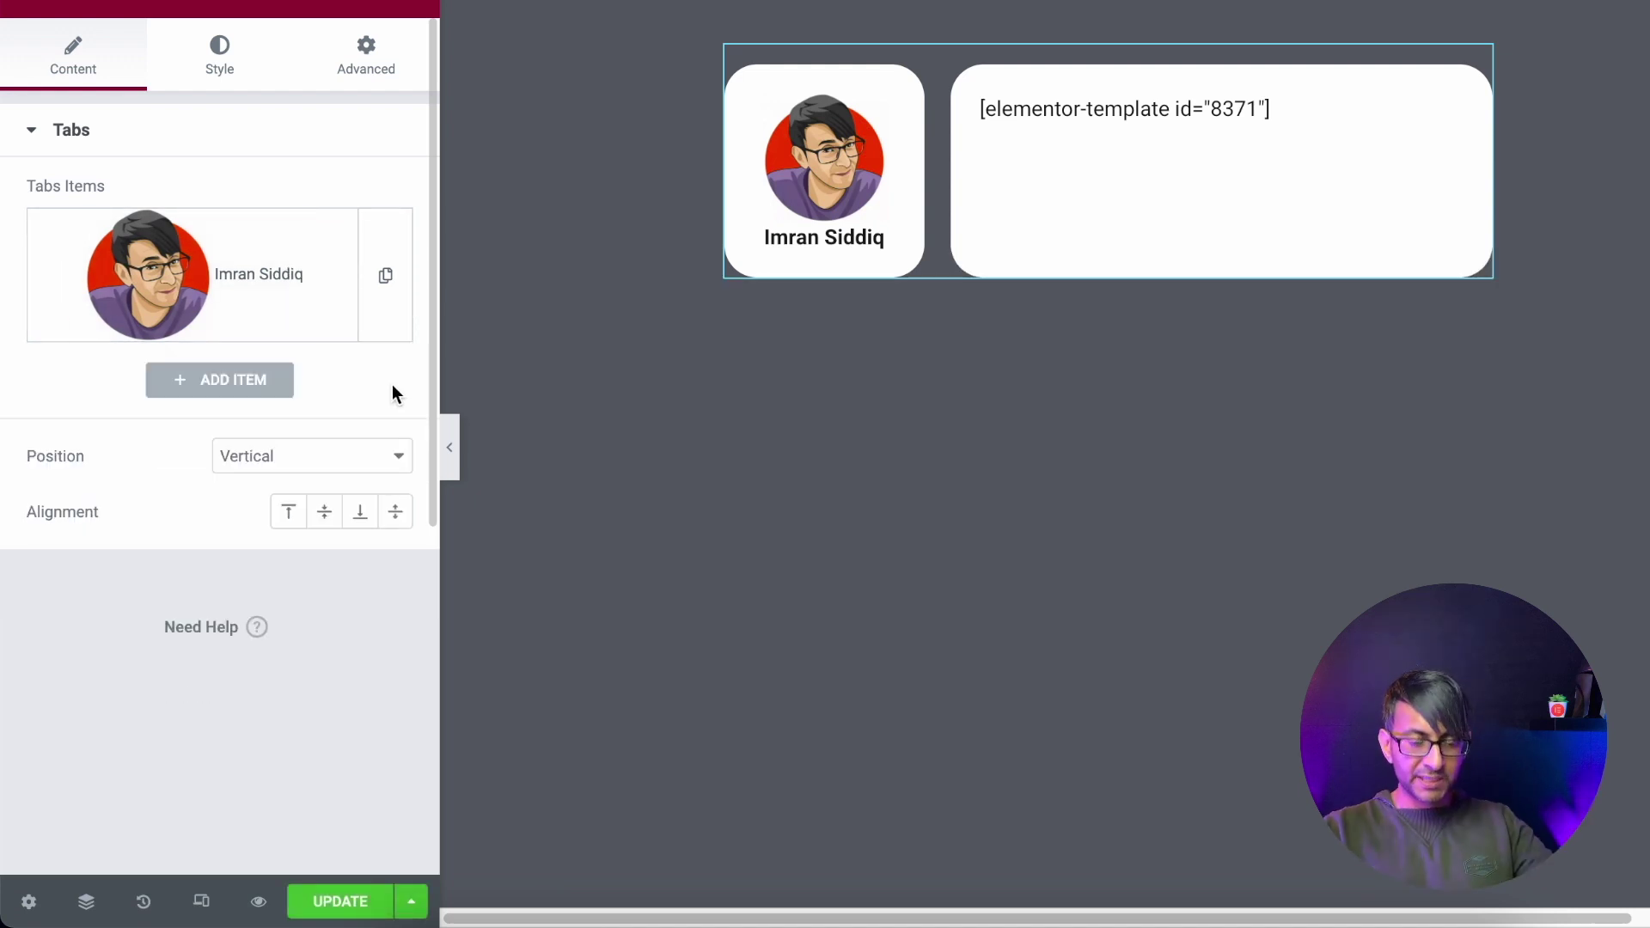
left_click(382, 309)
left_click(162, 440)
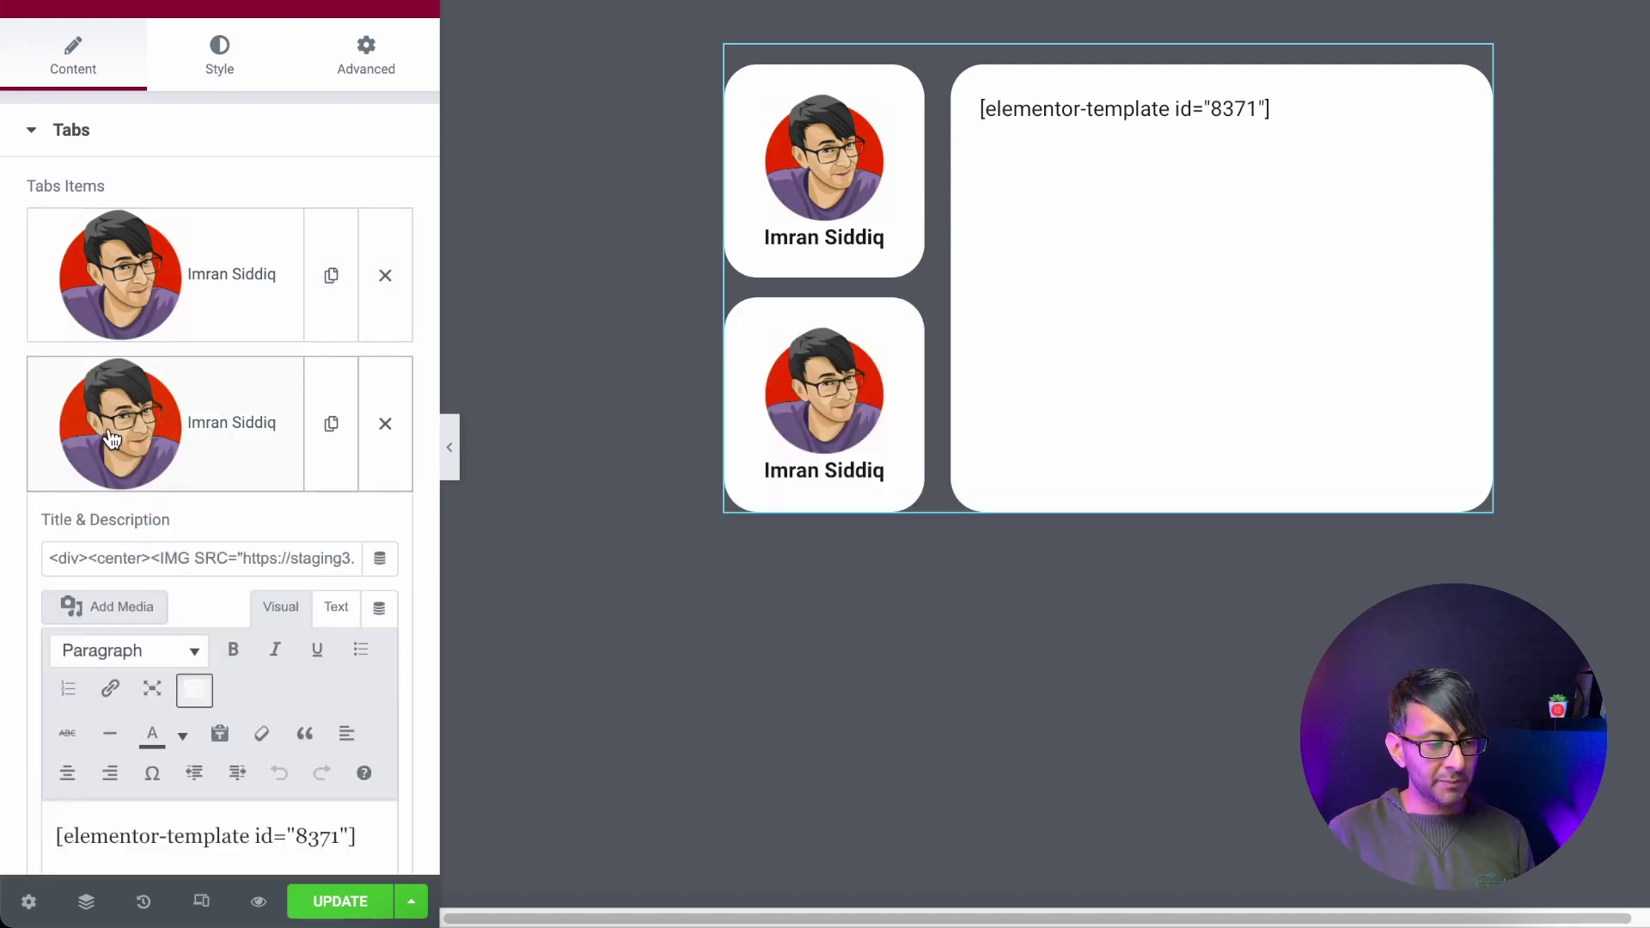
scroll(176, 671, "down", 1)
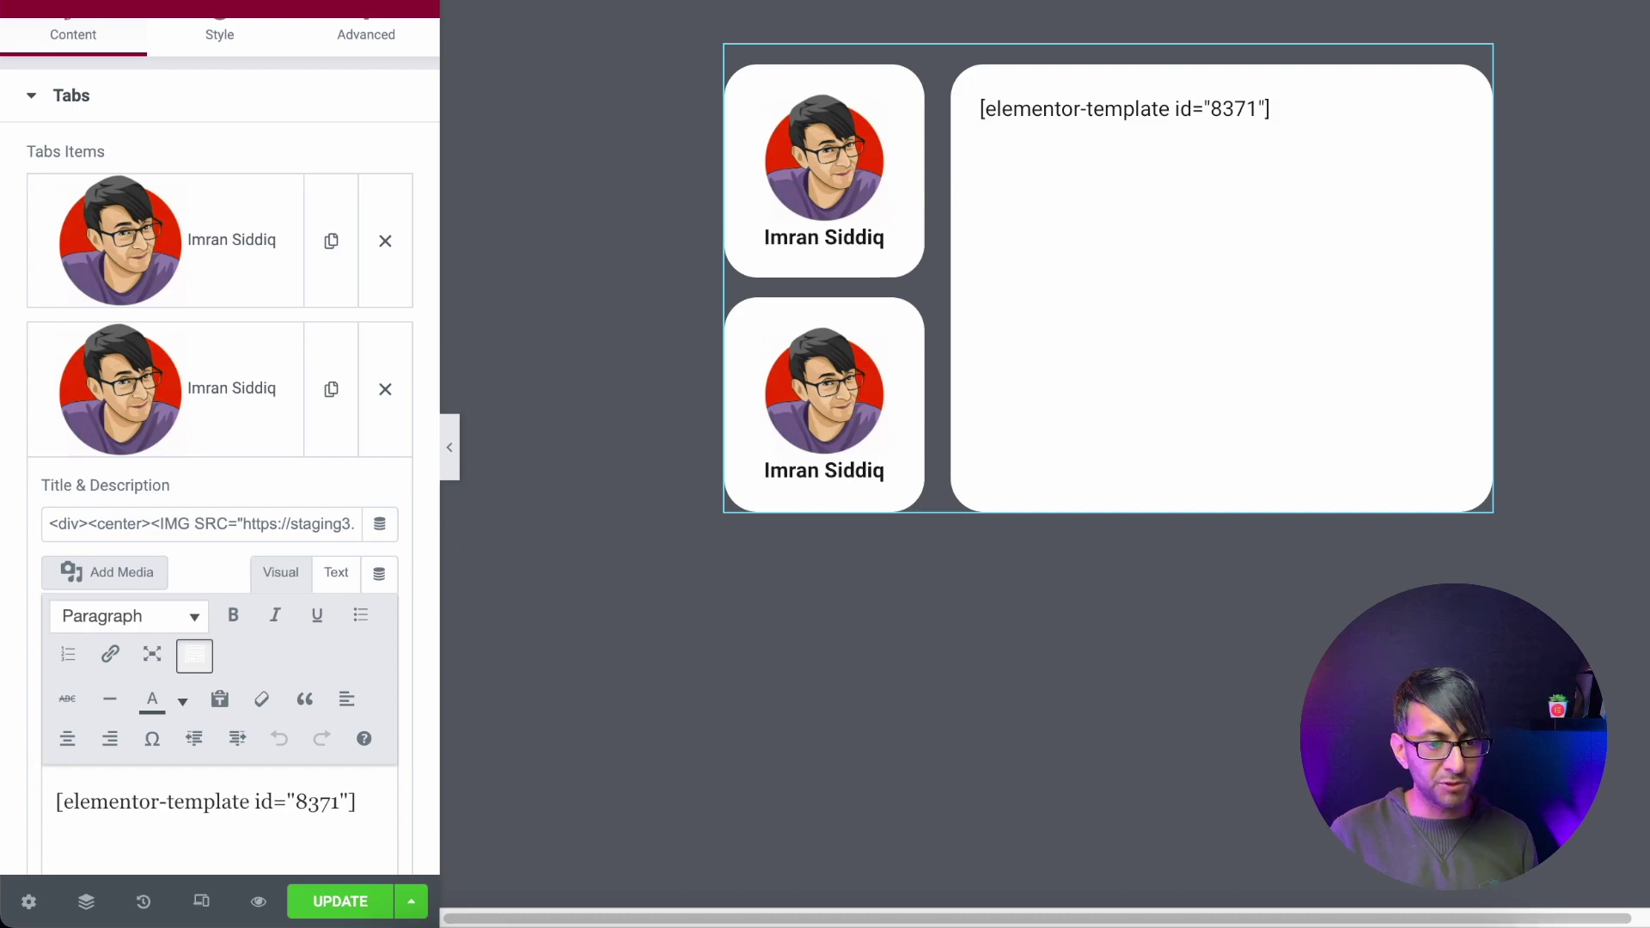
Step: Replace the second tab's 8371 shortcode with the tab2contents2 shortcode [elementor-template id="8432"]
key("ctrl+Tab")
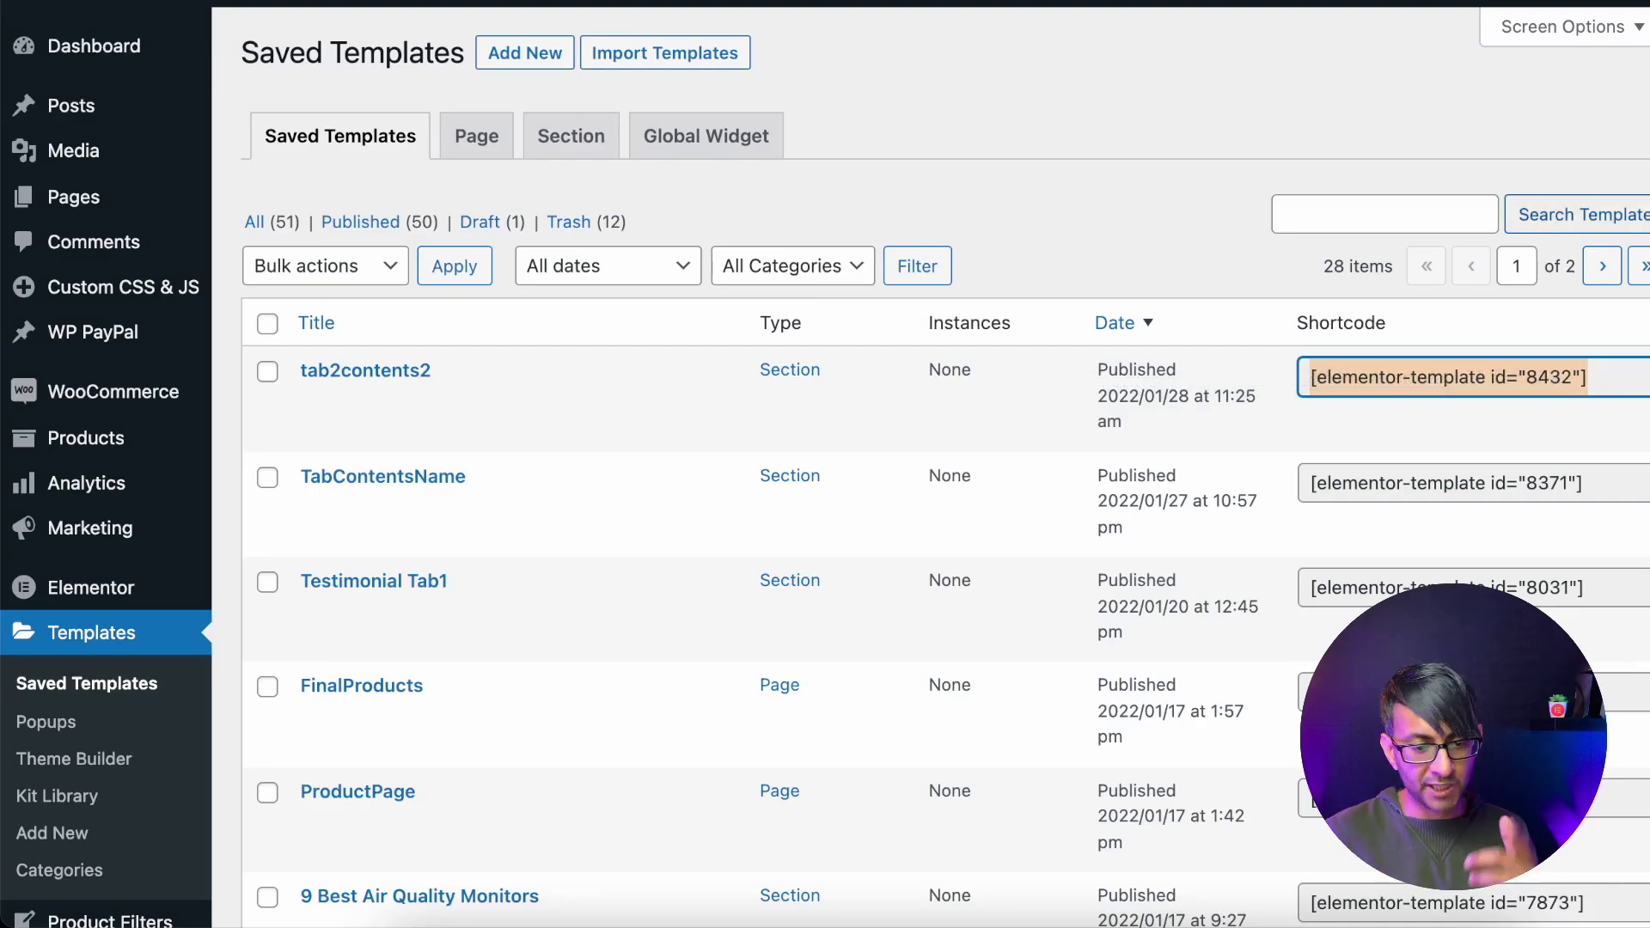
key("ctrl+shift+Tab")
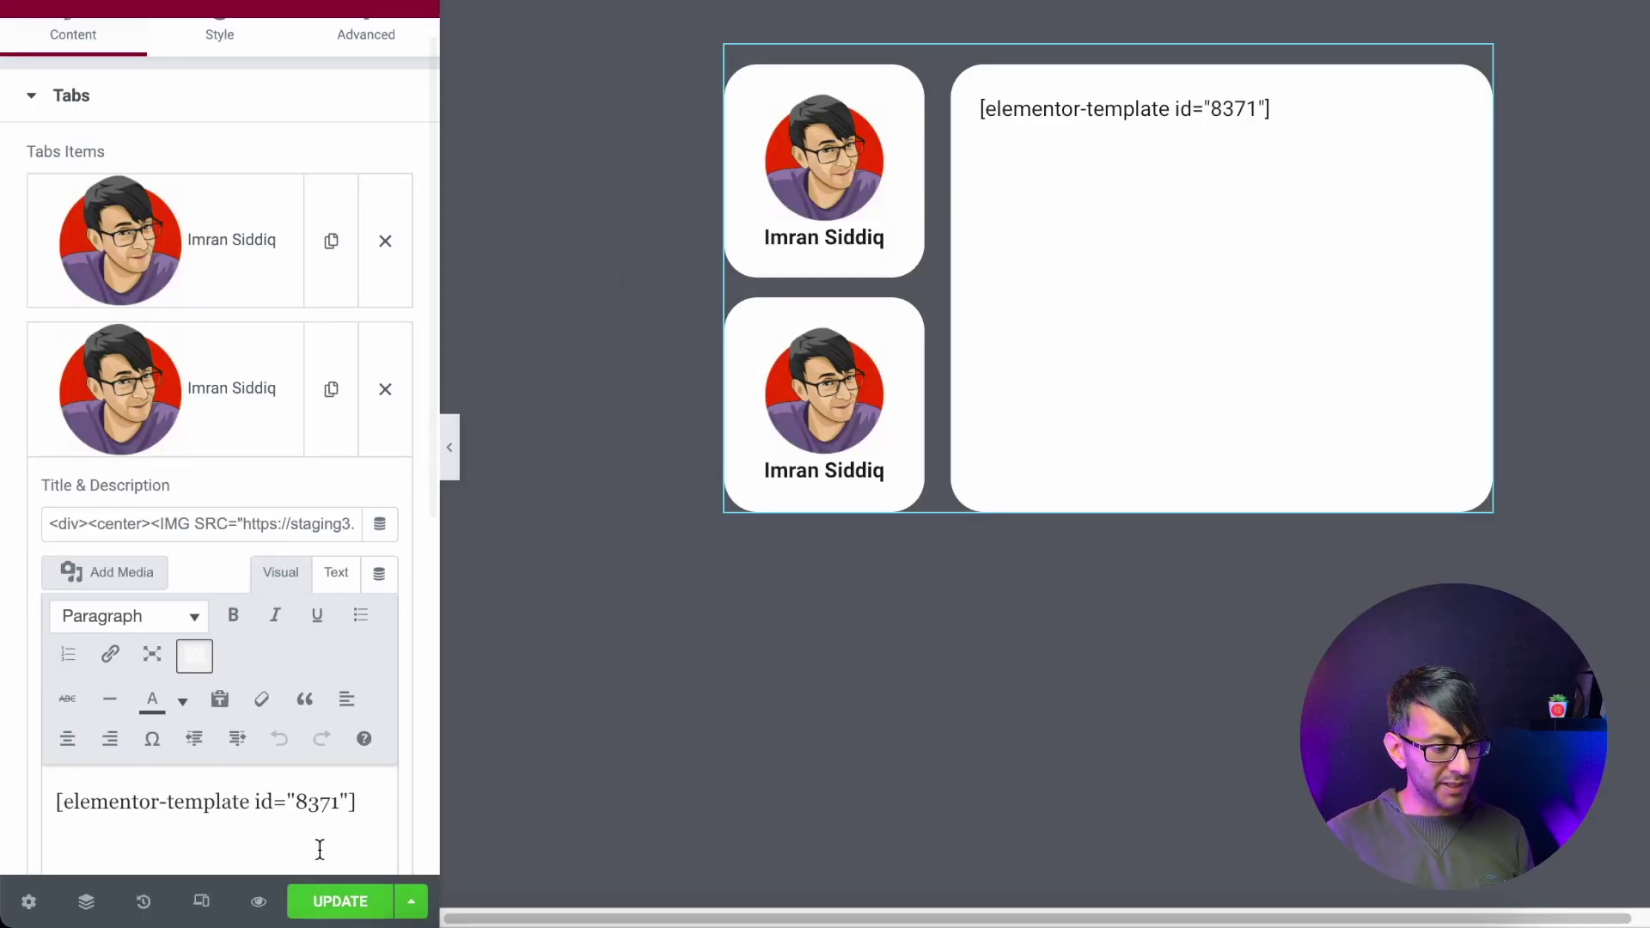
left_click(338, 801)
key("ctrl+a")
key("BackSpace")
type("[elementor-template id=\"8432\"]")
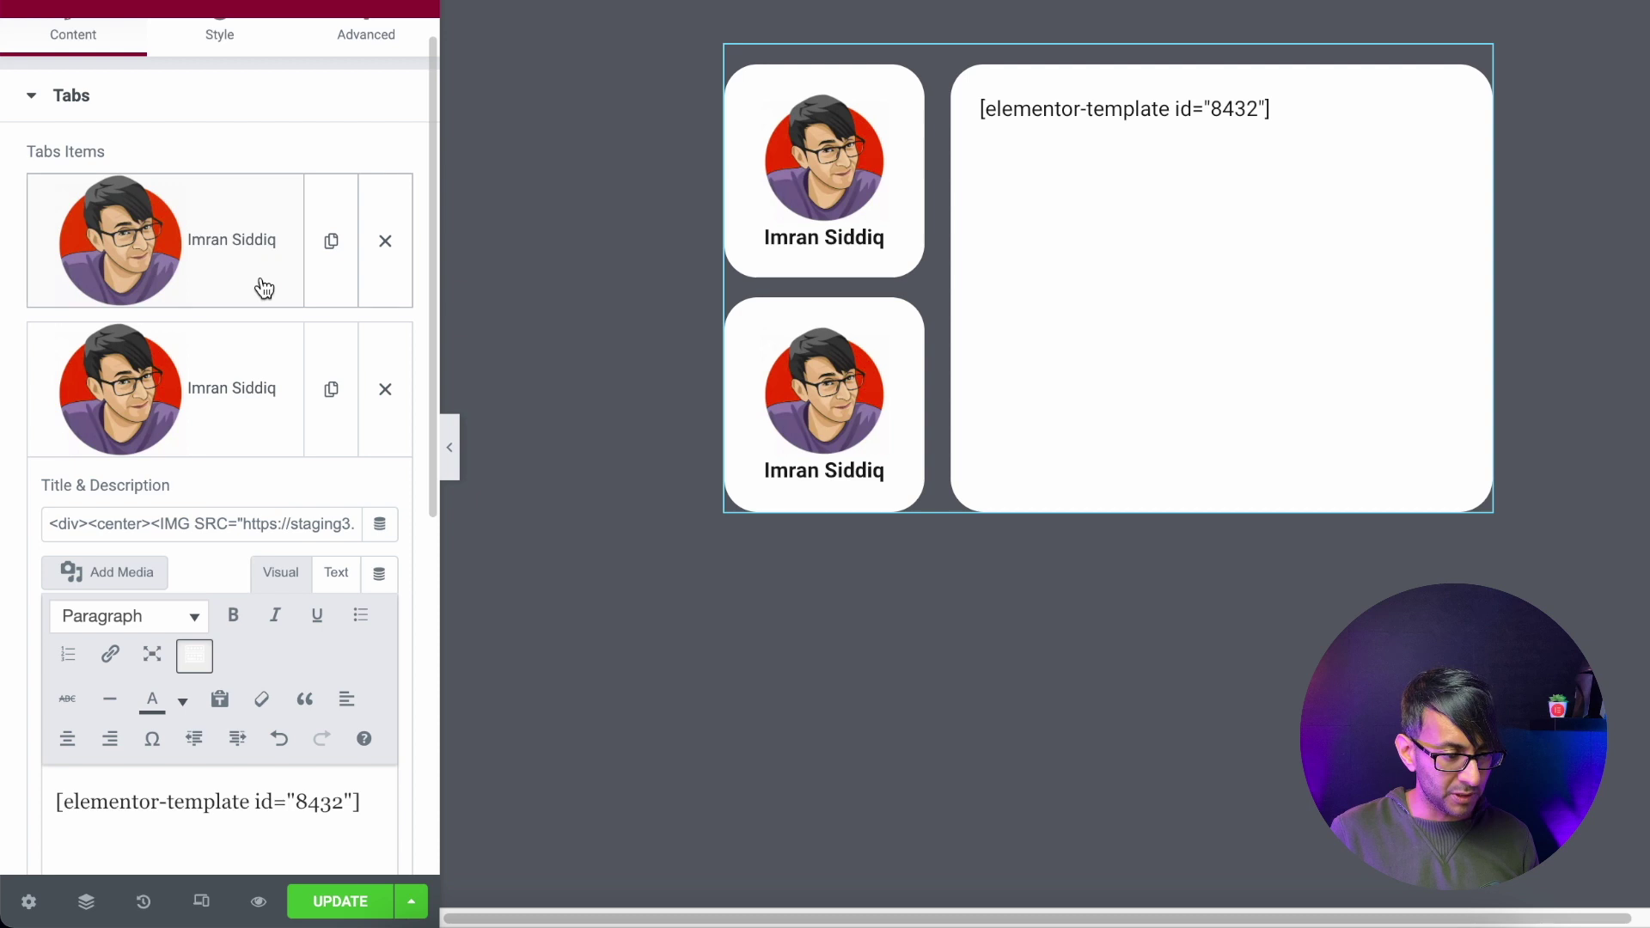
left_click(248, 524)
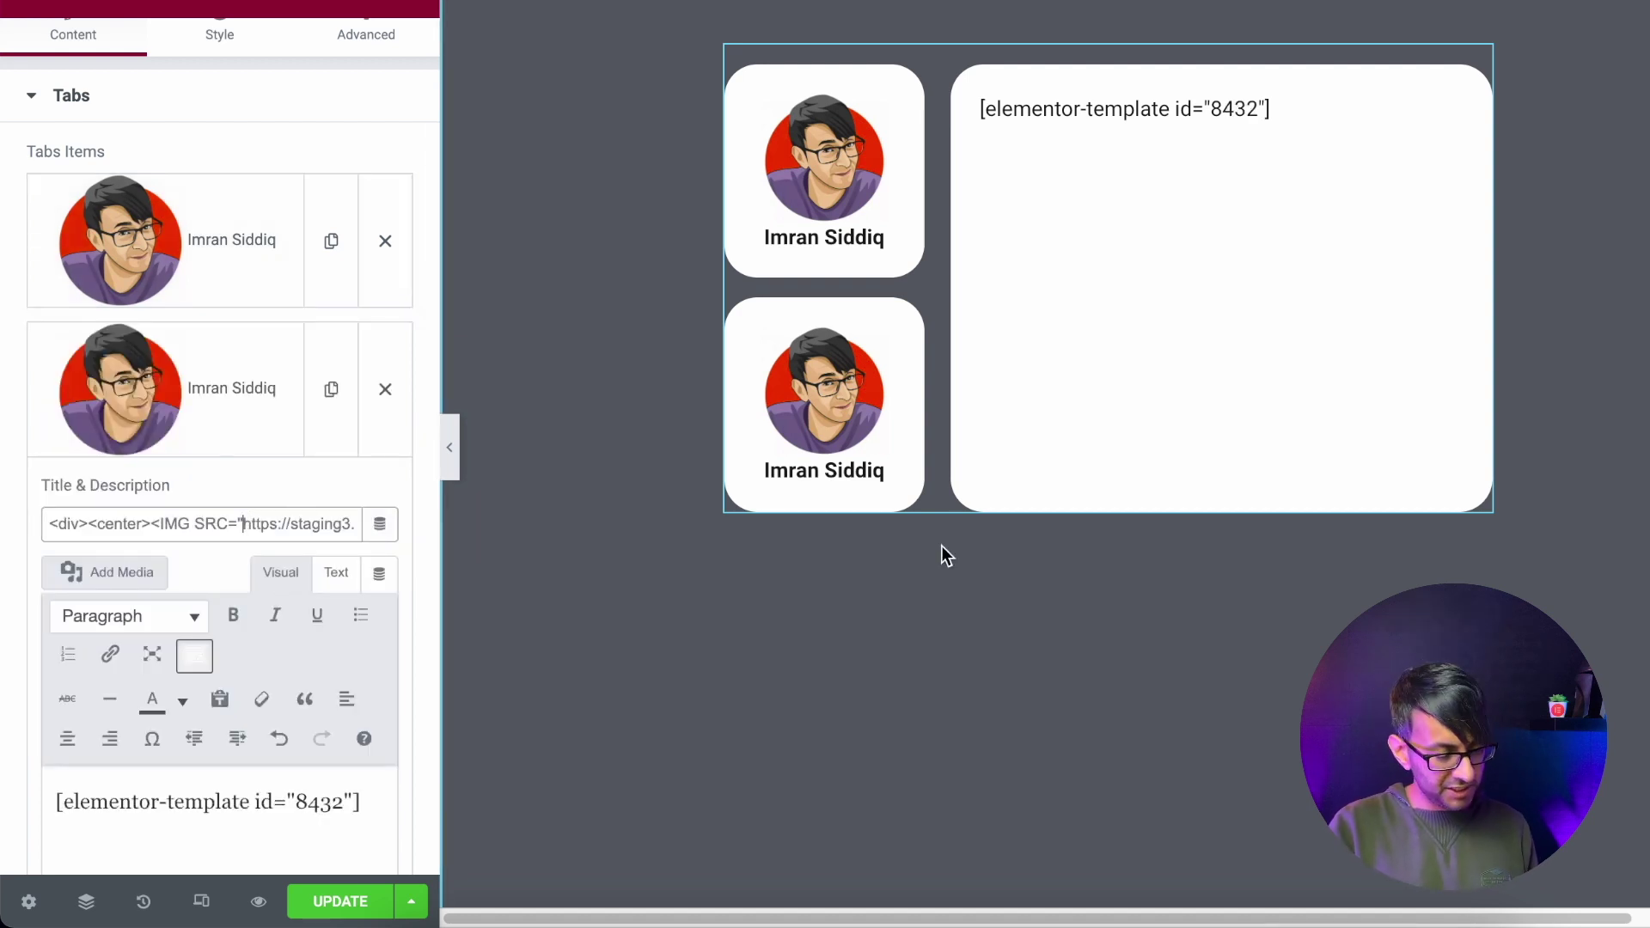
Step: Swap the second tab's image address for the Lion.png URL
key("BackSpace")
key("Delete")
key("Delete")
key("Delete")
key("Delete")
key("Delete")
key("Delete")
key("Delete")
key("Delete")
key("Delete")
key("Delete")
key("Delete")
key("Delete")
key("Delete")
key("Delete")
key("Delete")
key("Delete")
key("Delete")
key("Delete")
key("Delete")
key("Delete")
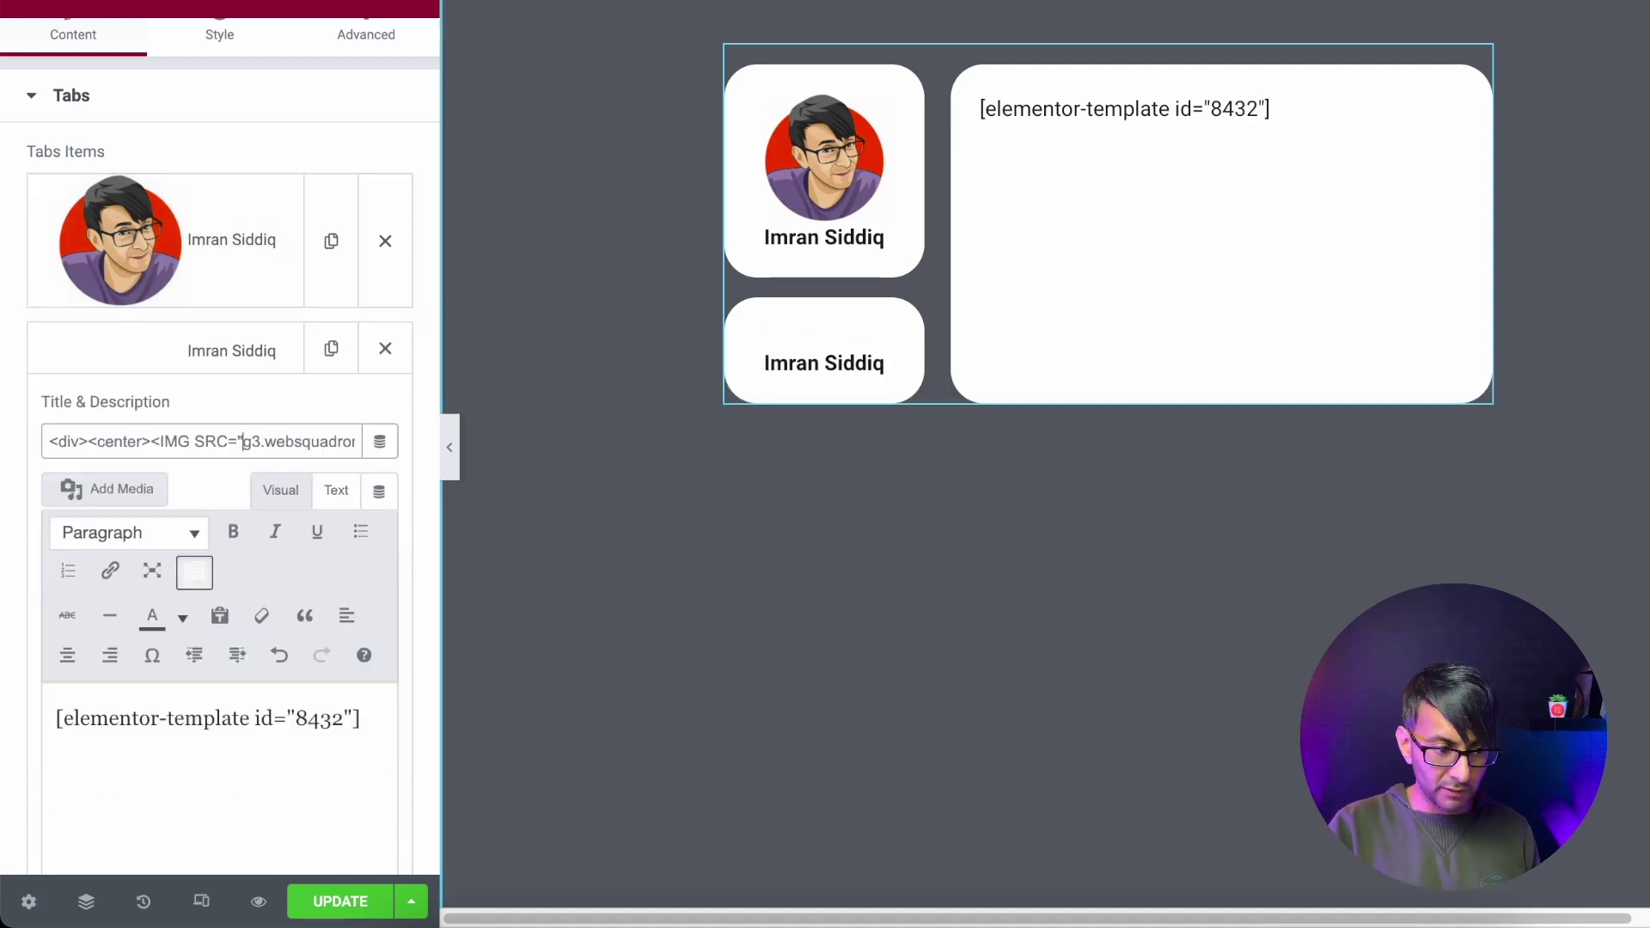
key("Delete")
key("Delete")
key("Delete")
key("Delete")
key("Delete")
key("Delete")
key("Delete")
key("Delete")
key("Delete")
key("Delete")
key("Delete")
key("Delete")
key("Delete")
key("Delete")
key("Delete")
key("Delete")
key("Delete")
key("Delete")
key("Delete")
key("Delete")
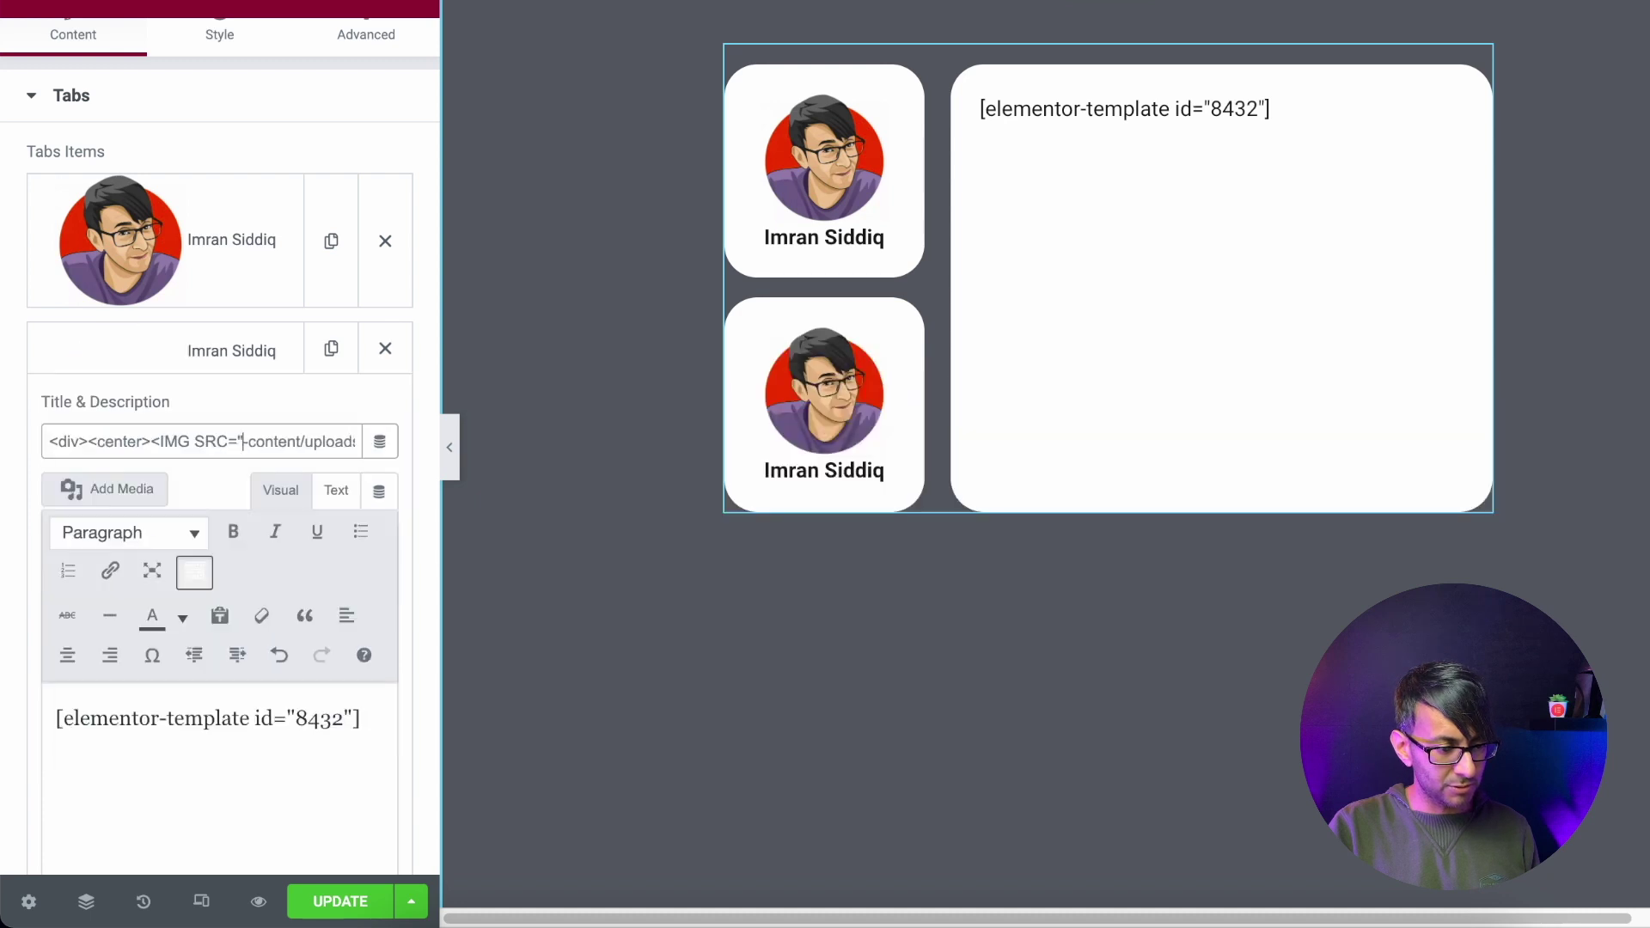
type("https://staging3.websquadron.co.uk/wp-content/uploads/Lion.png")
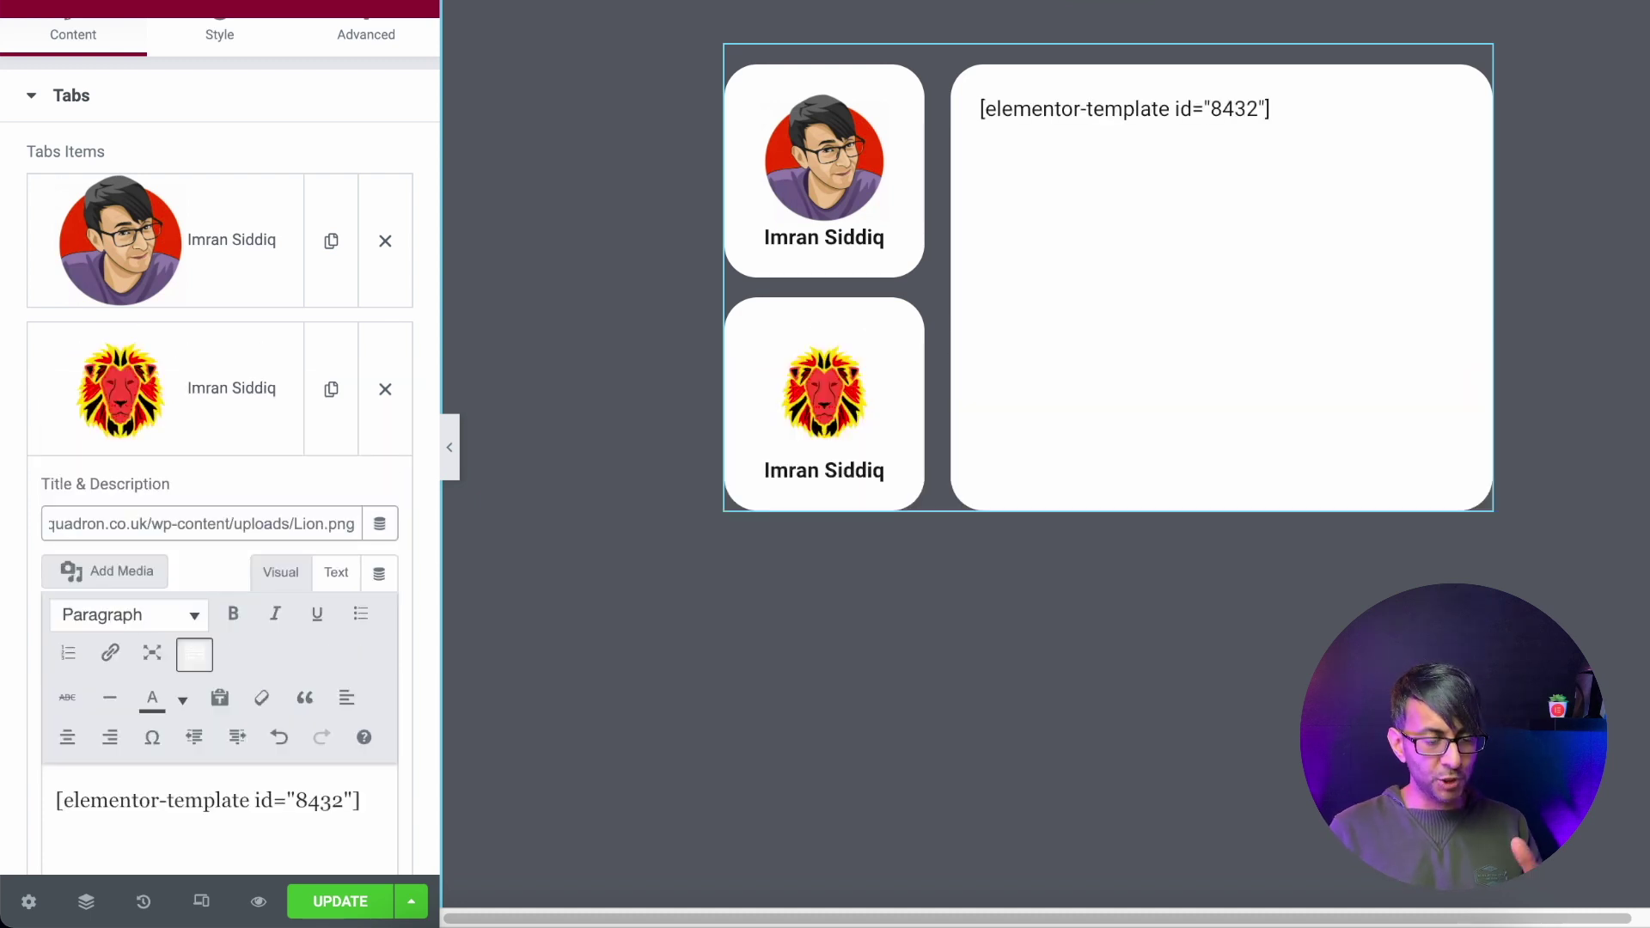
Step: Rename the second tab to Web Lion, update the page, and duplicate that tab
left_click_drag(323, 531, 347, 528)
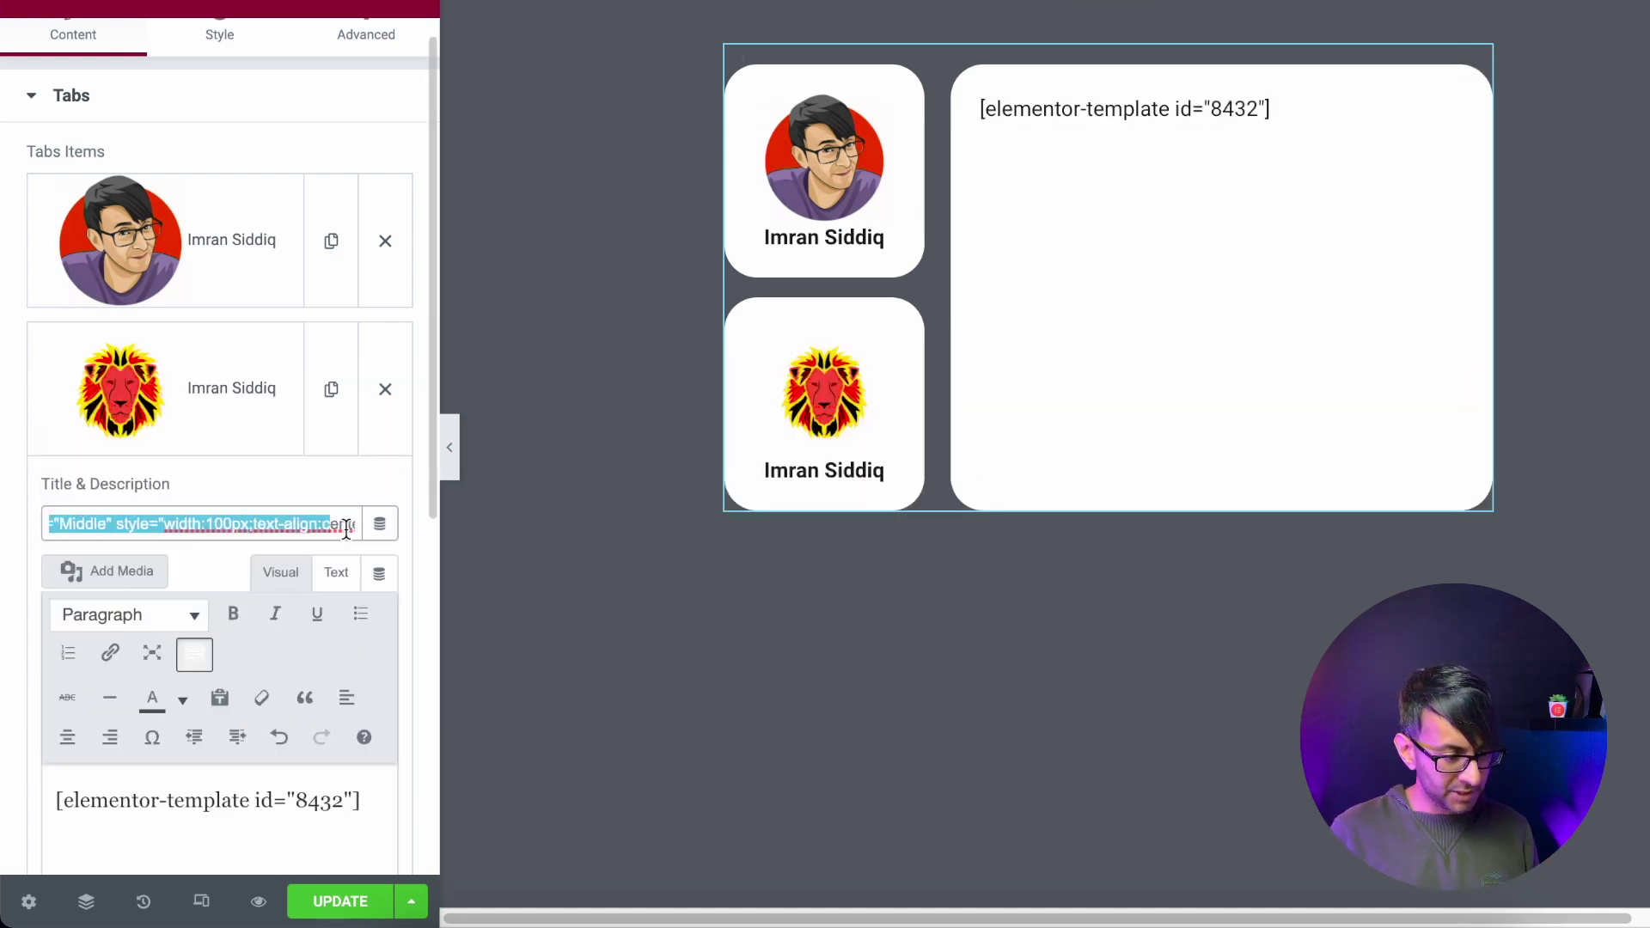
key("ctrl+v")
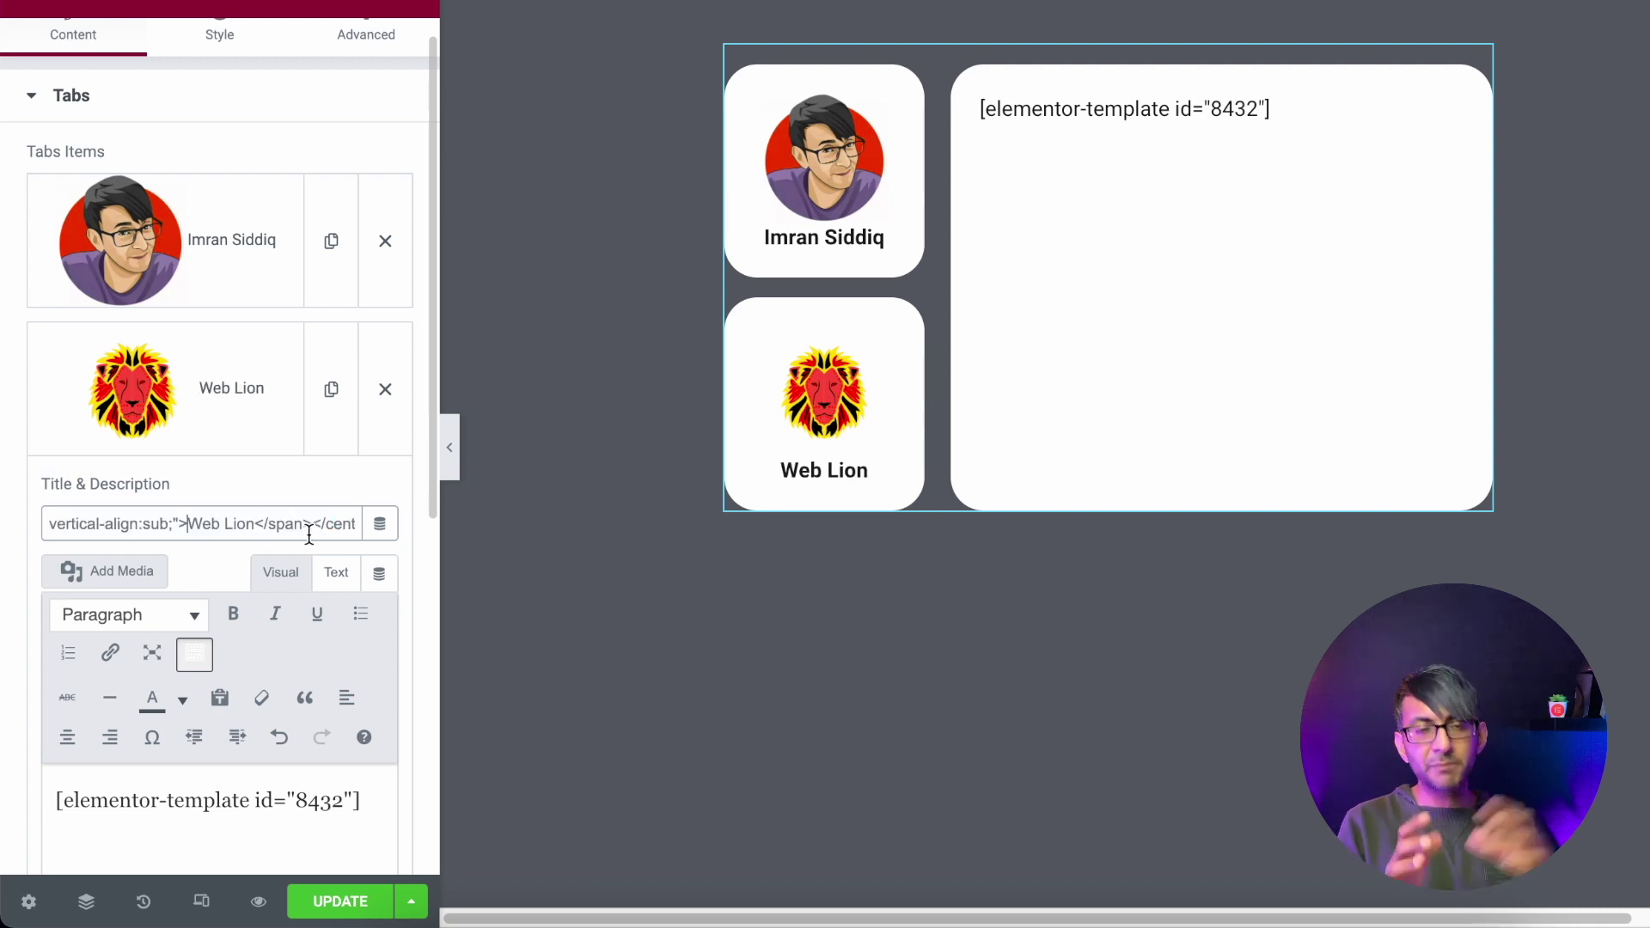
left_click(340, 901)
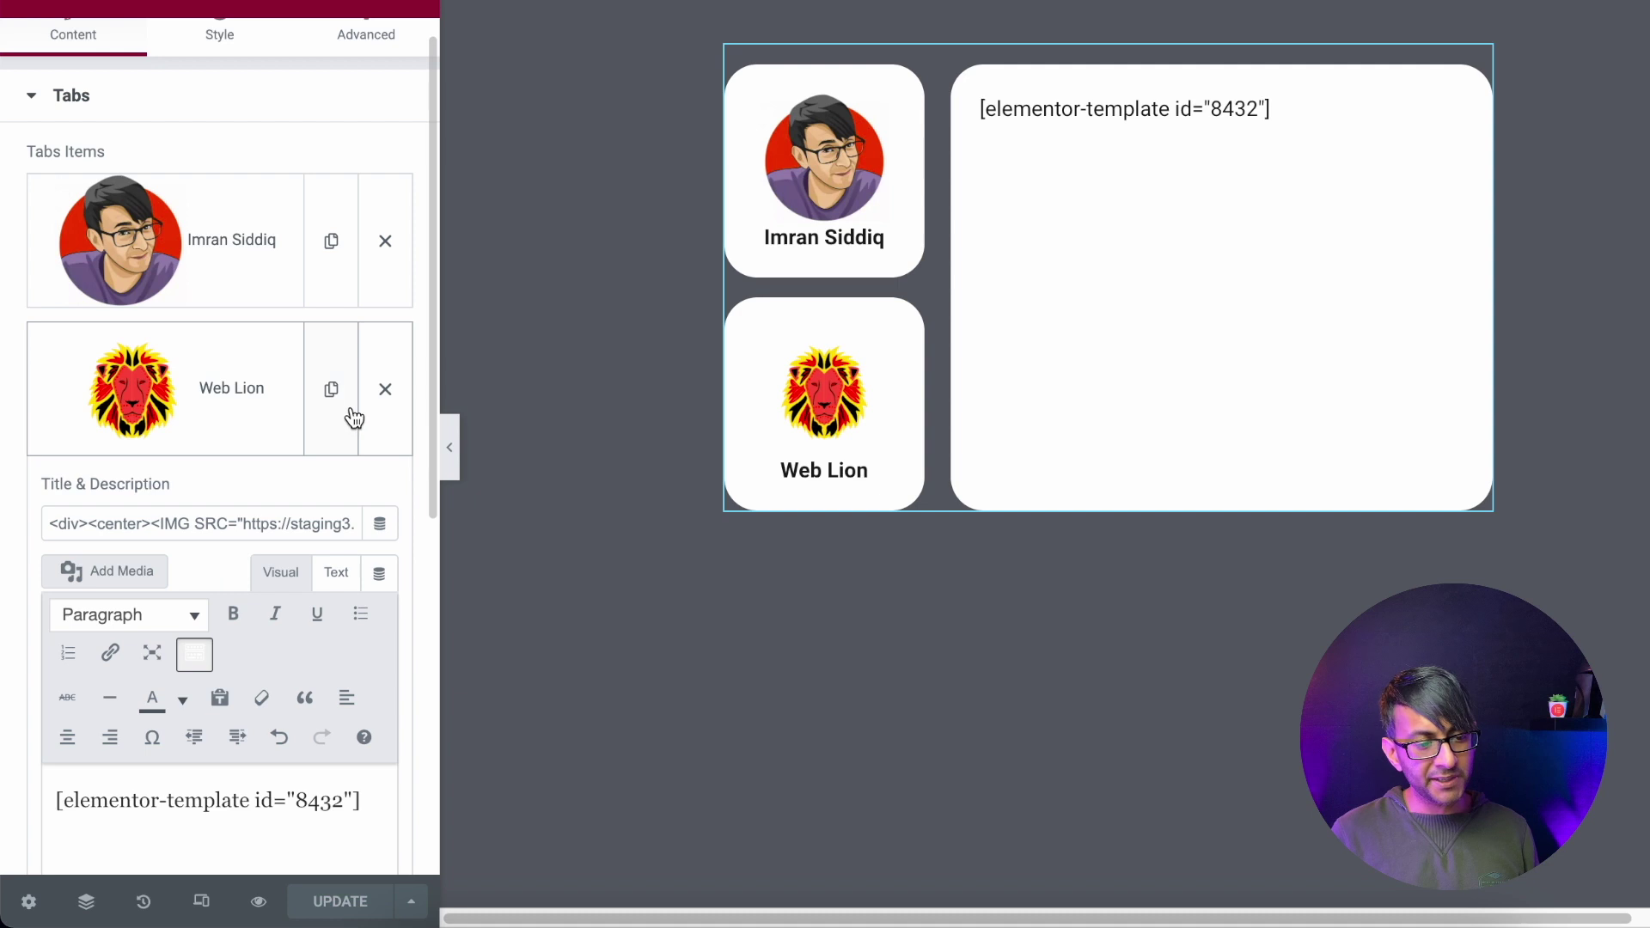
left_click(332, 390)
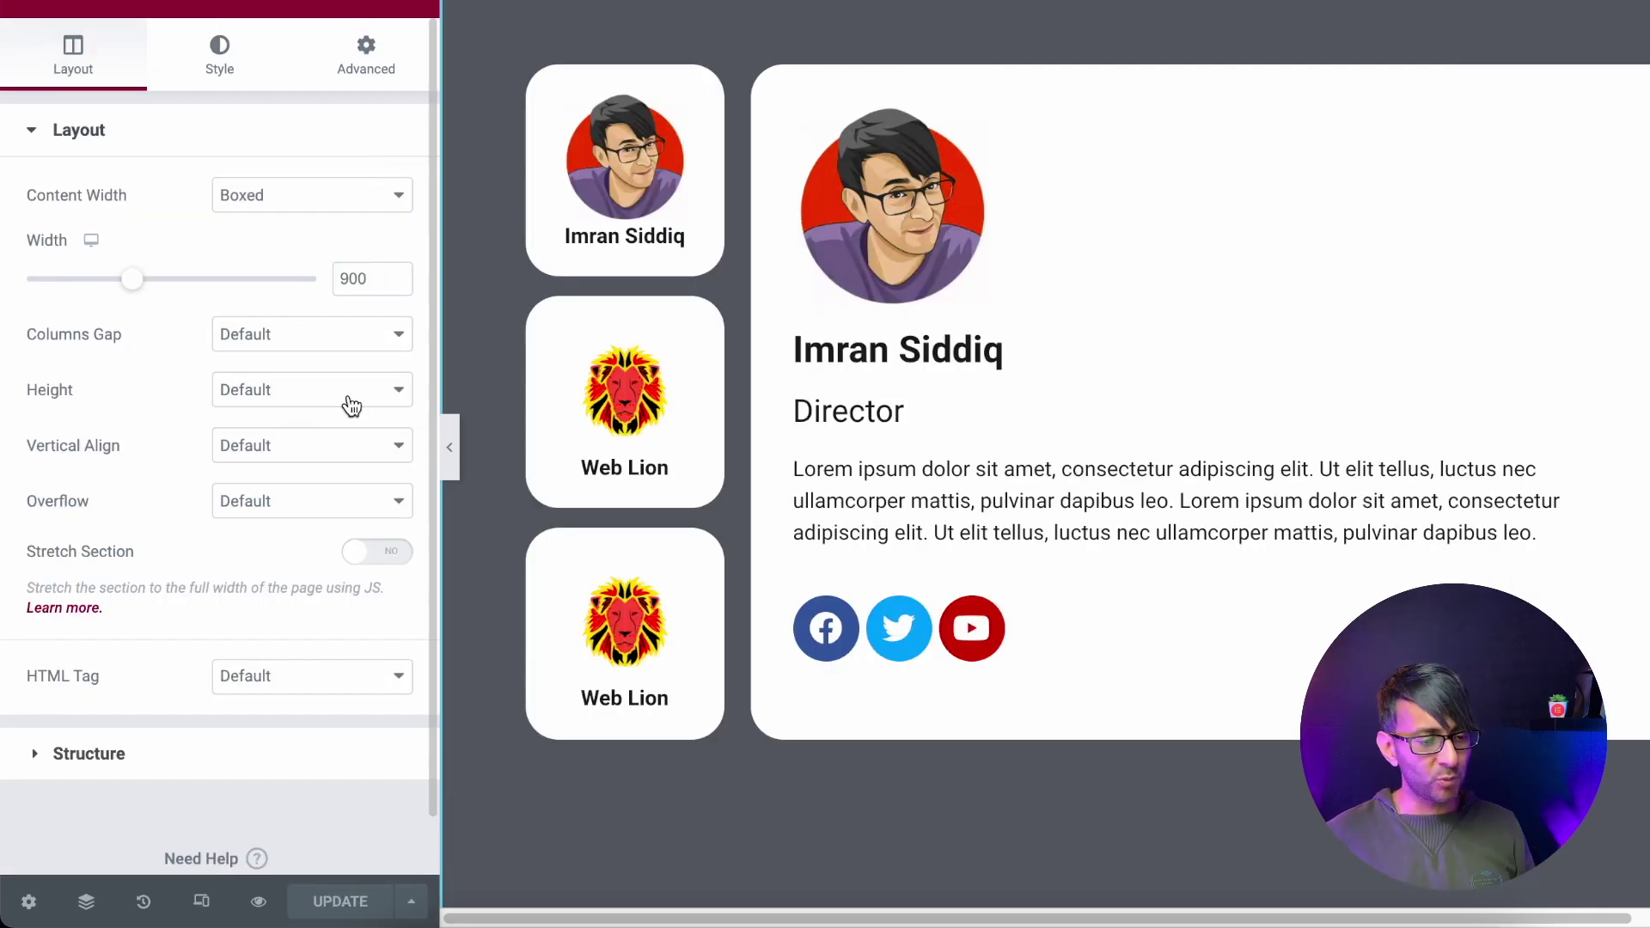
Step: Hide the editing panel to preview the three tab cards beside the content card
left_click(448, 448)
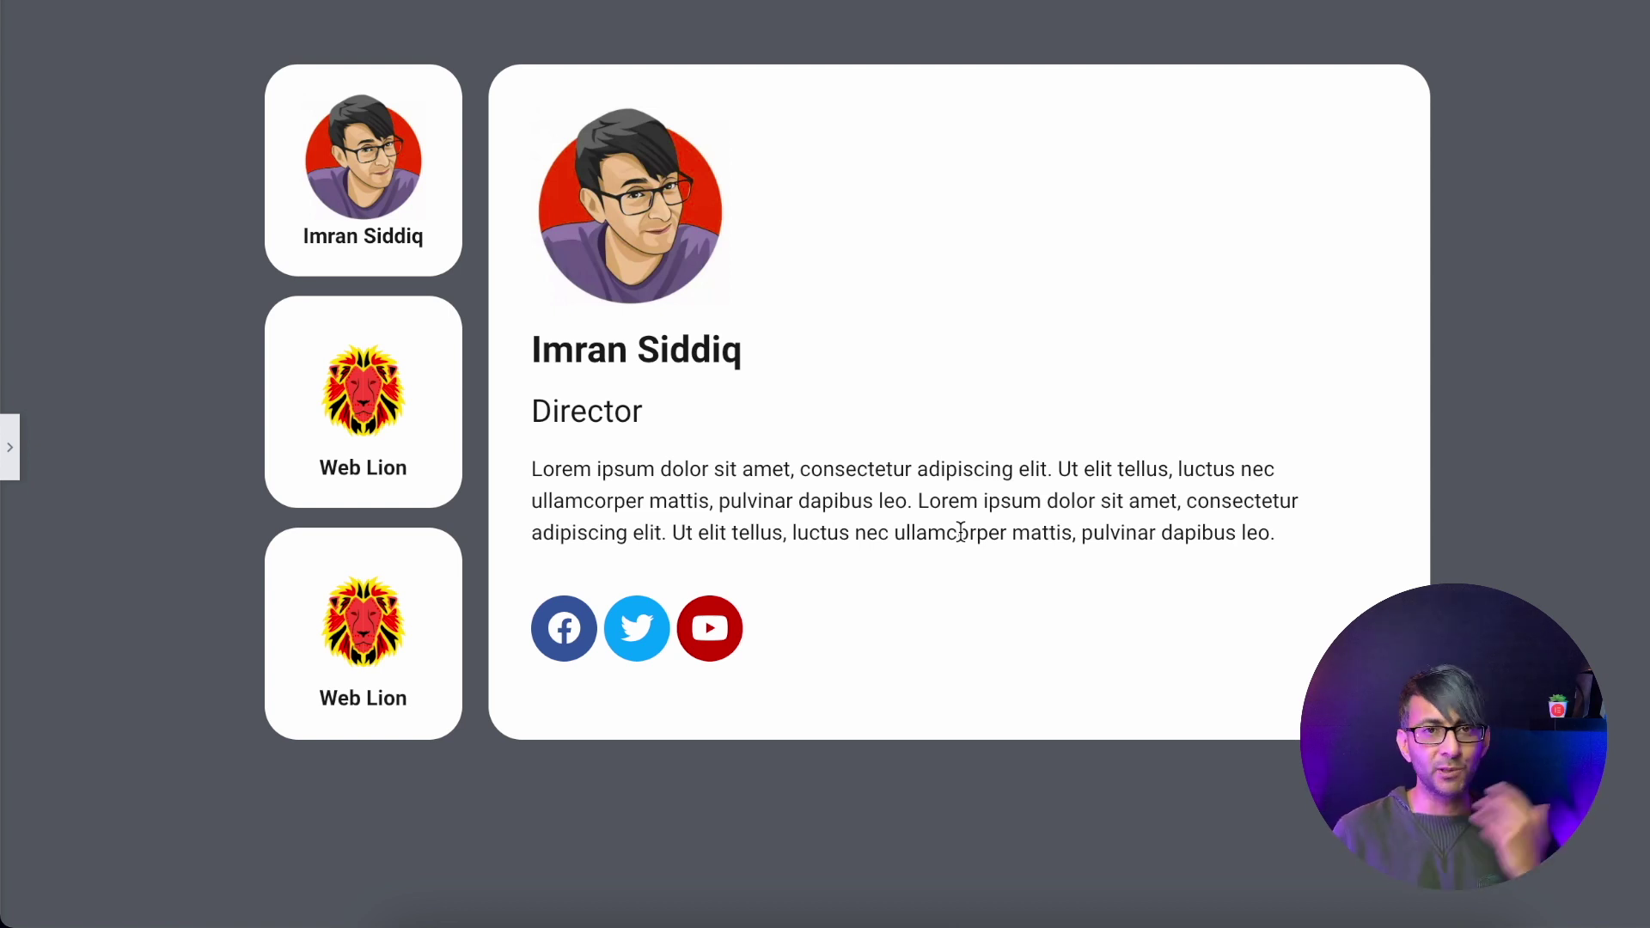
Step: Toggle repeatedly between the first profile and Web Lion tabs in preview, then restore the editing panel
left_click(442, 435)
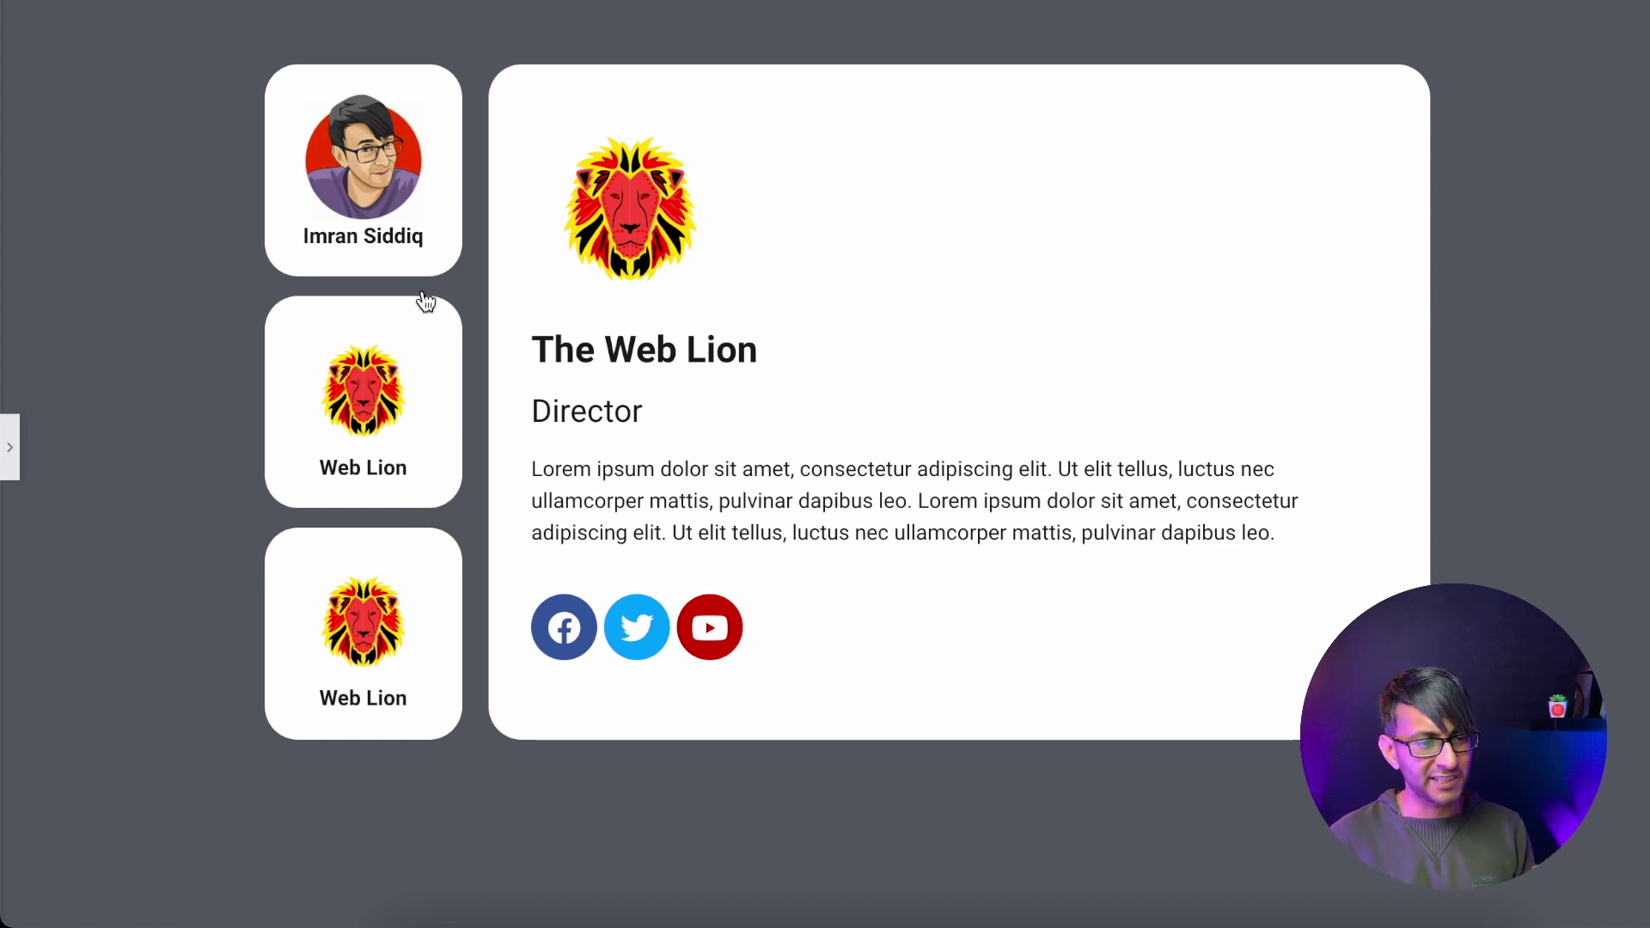
left_click(427, 244)
left_click(418, 369)
left_click(455, 234)
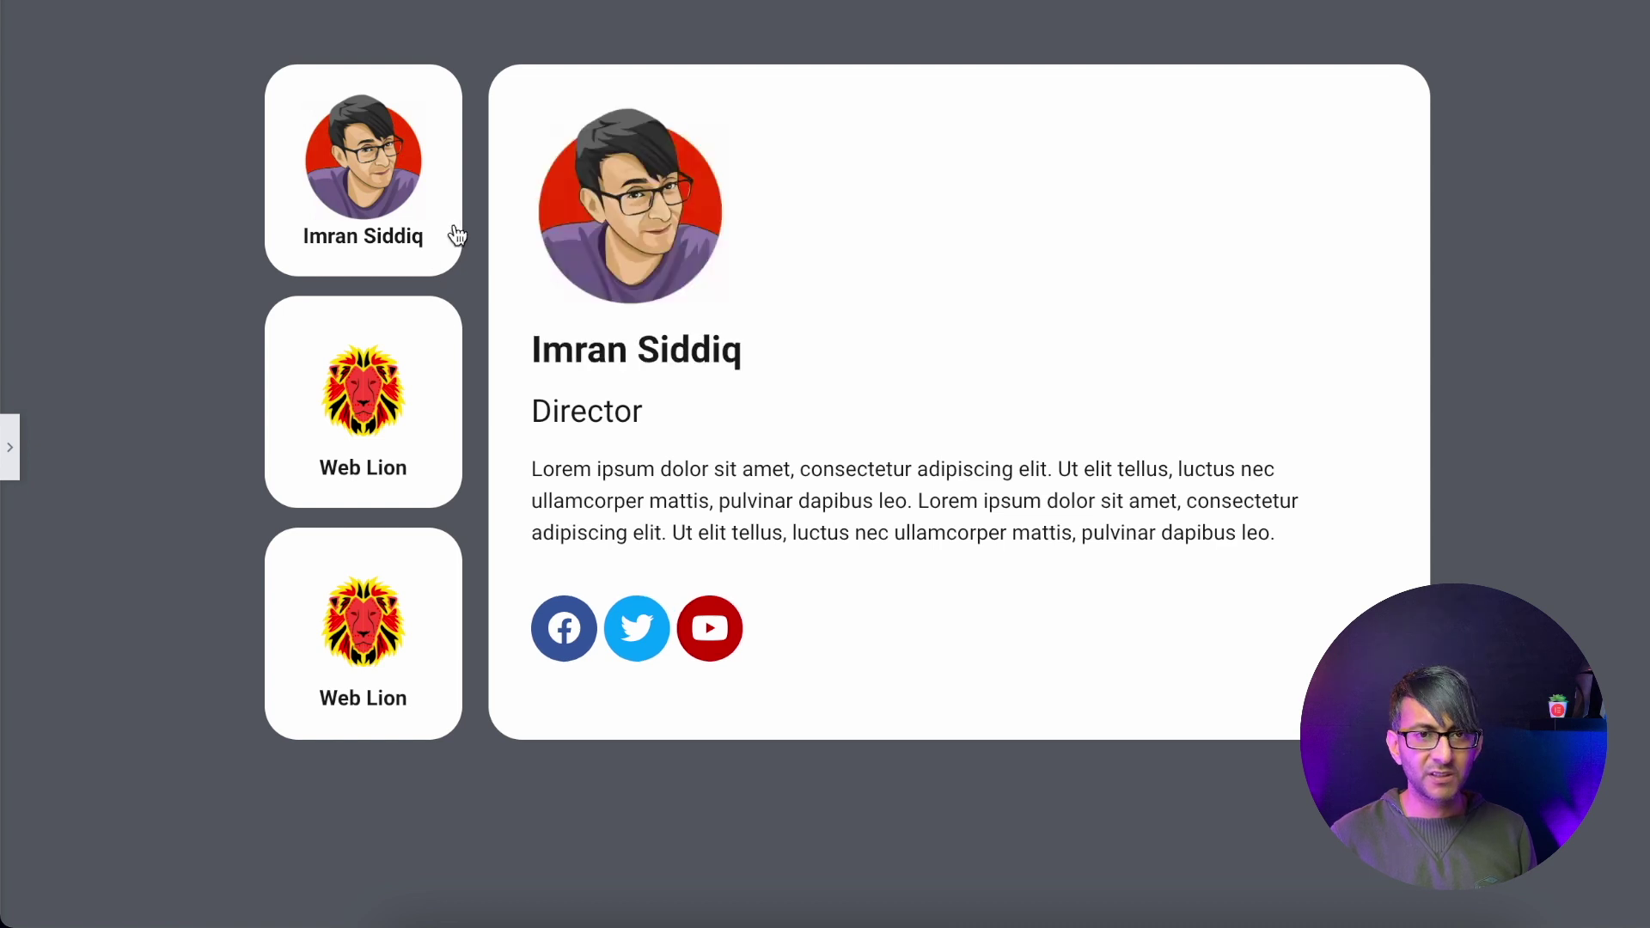
left_click(441, 348)
left_click(437, 227)
left_click(421, 361)
left_click(429, 258)
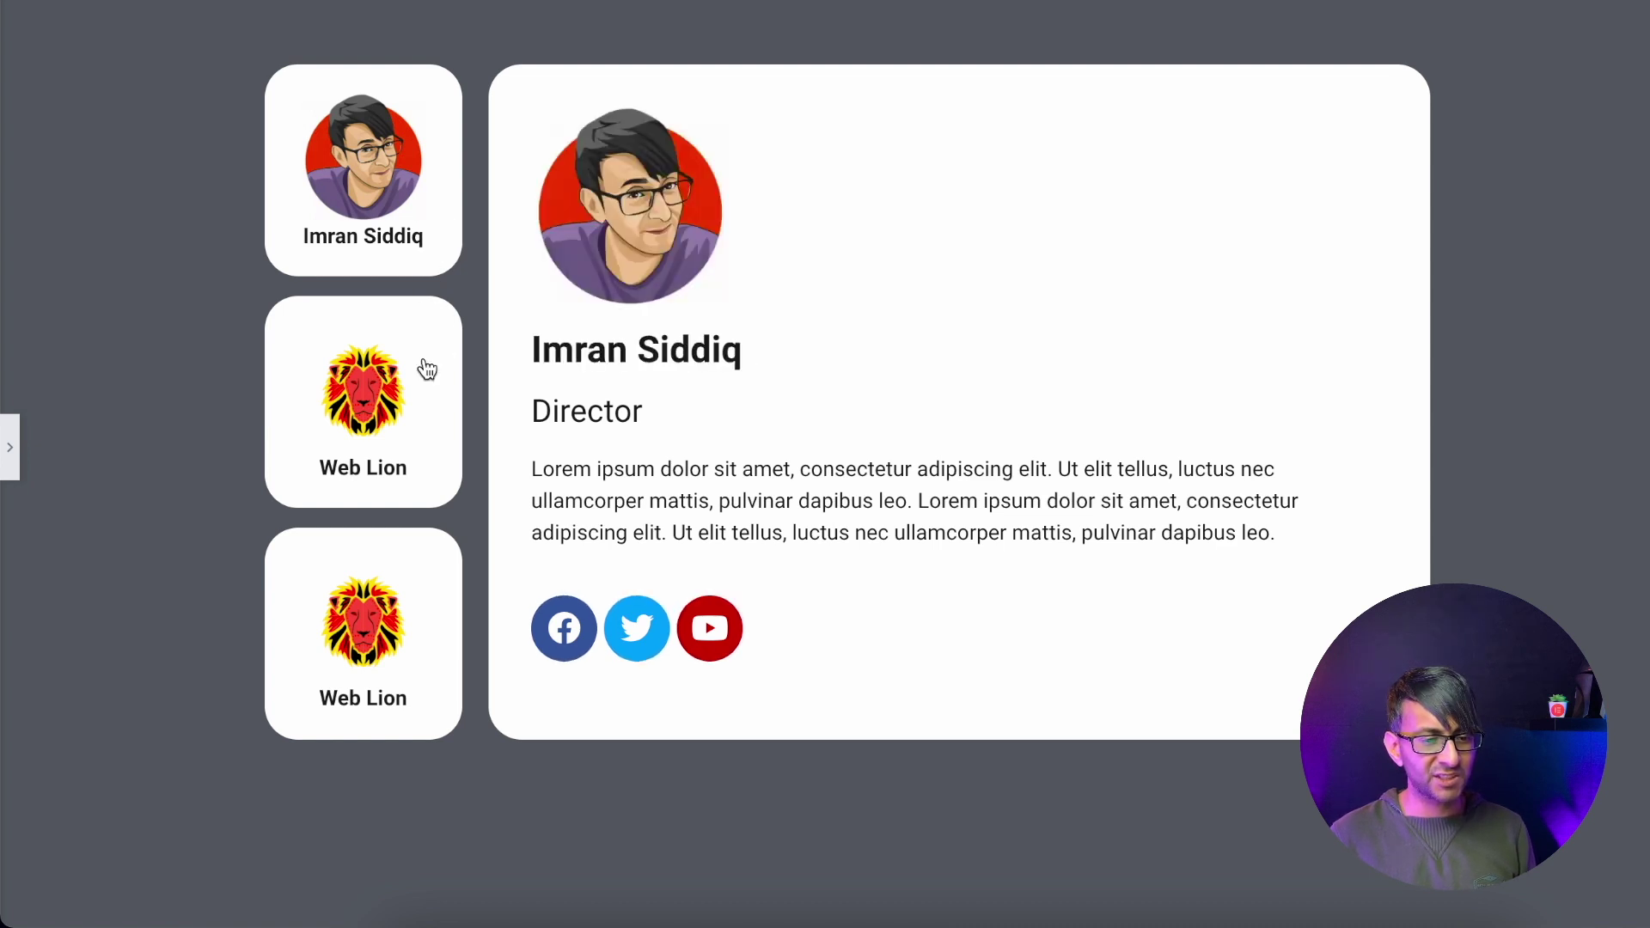
left_click(423, 368)
left_click(425, 230)
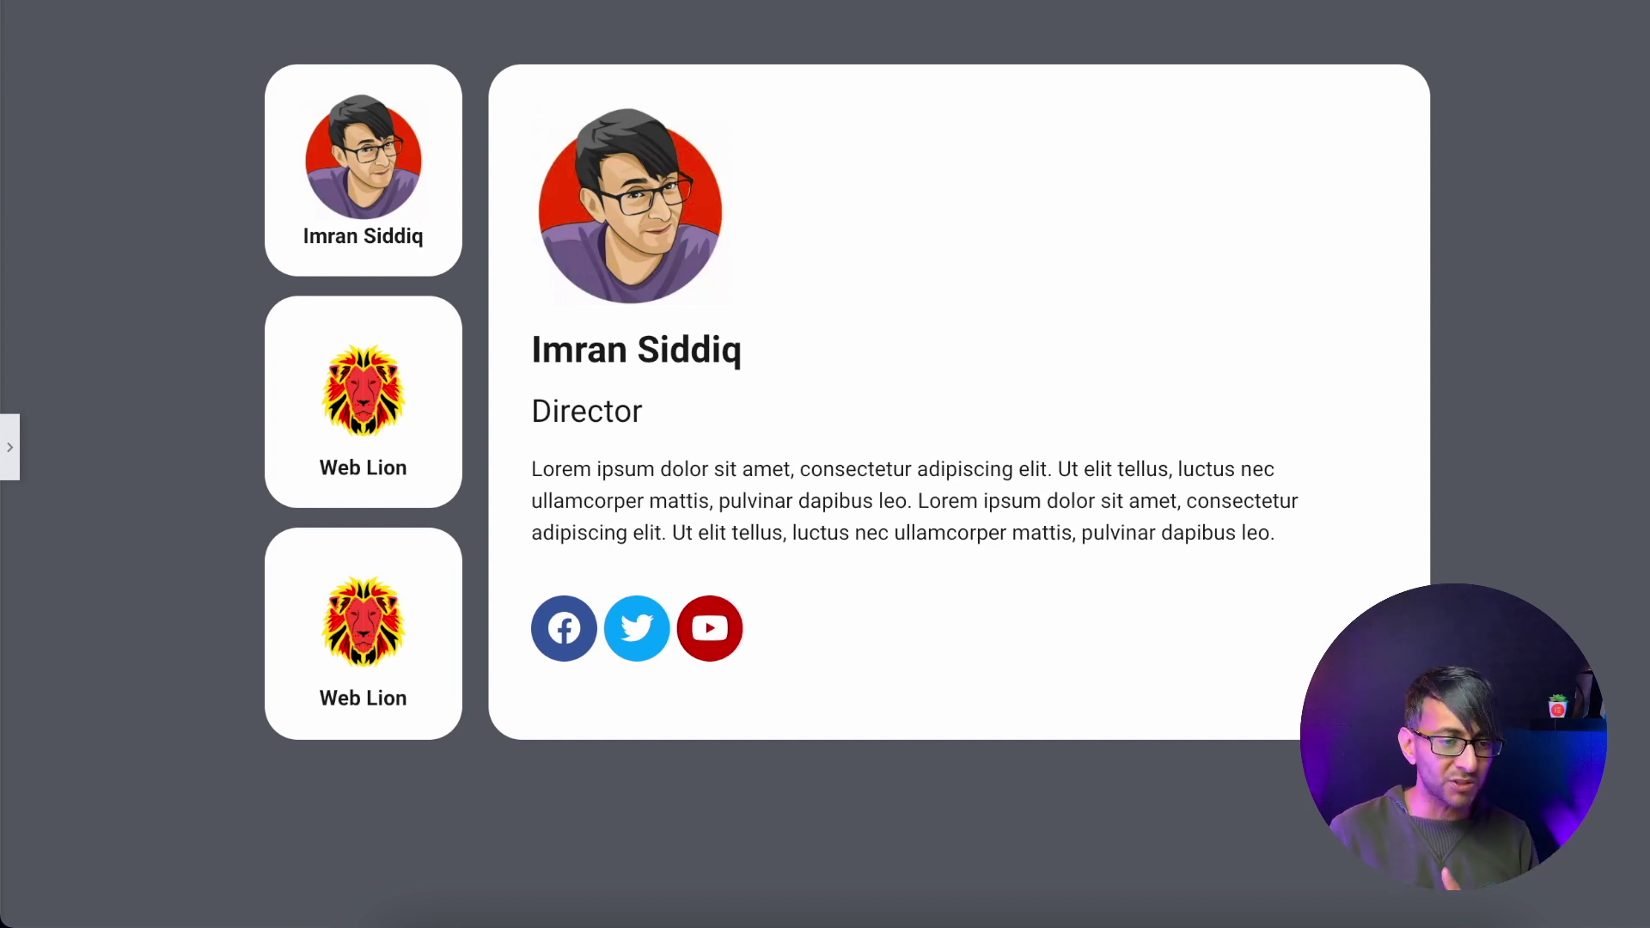
left_click(12, 447)
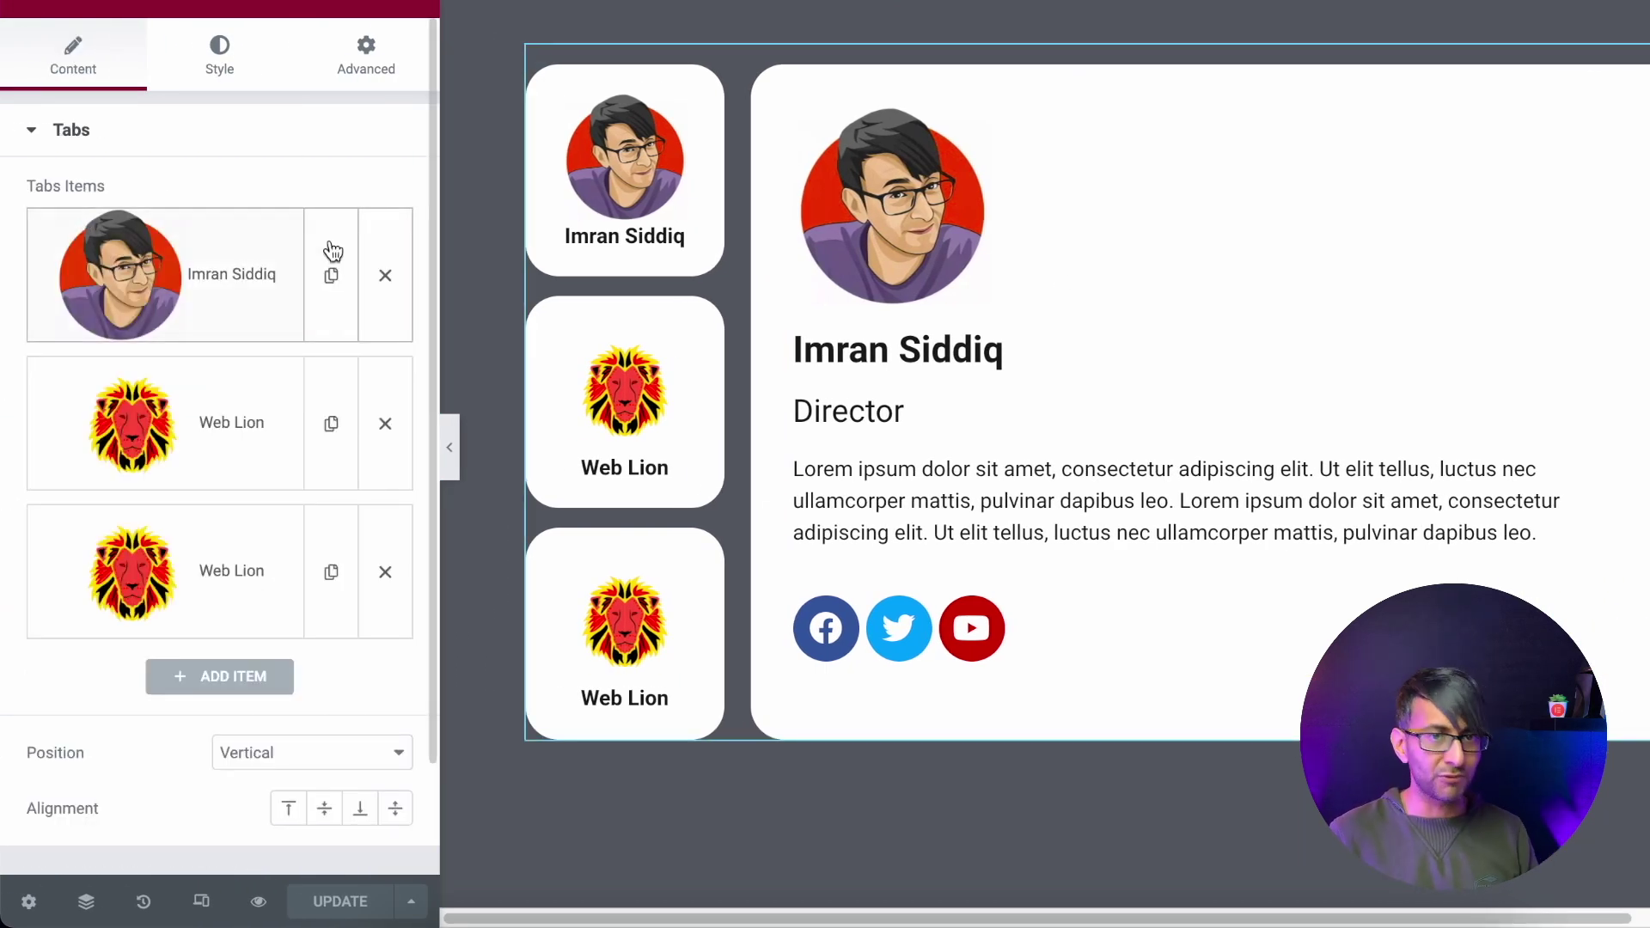
Step: Review the Navigation Width style setting, then hide the panel for a full three-tab preview
scroll(292, 585, "down", 2)
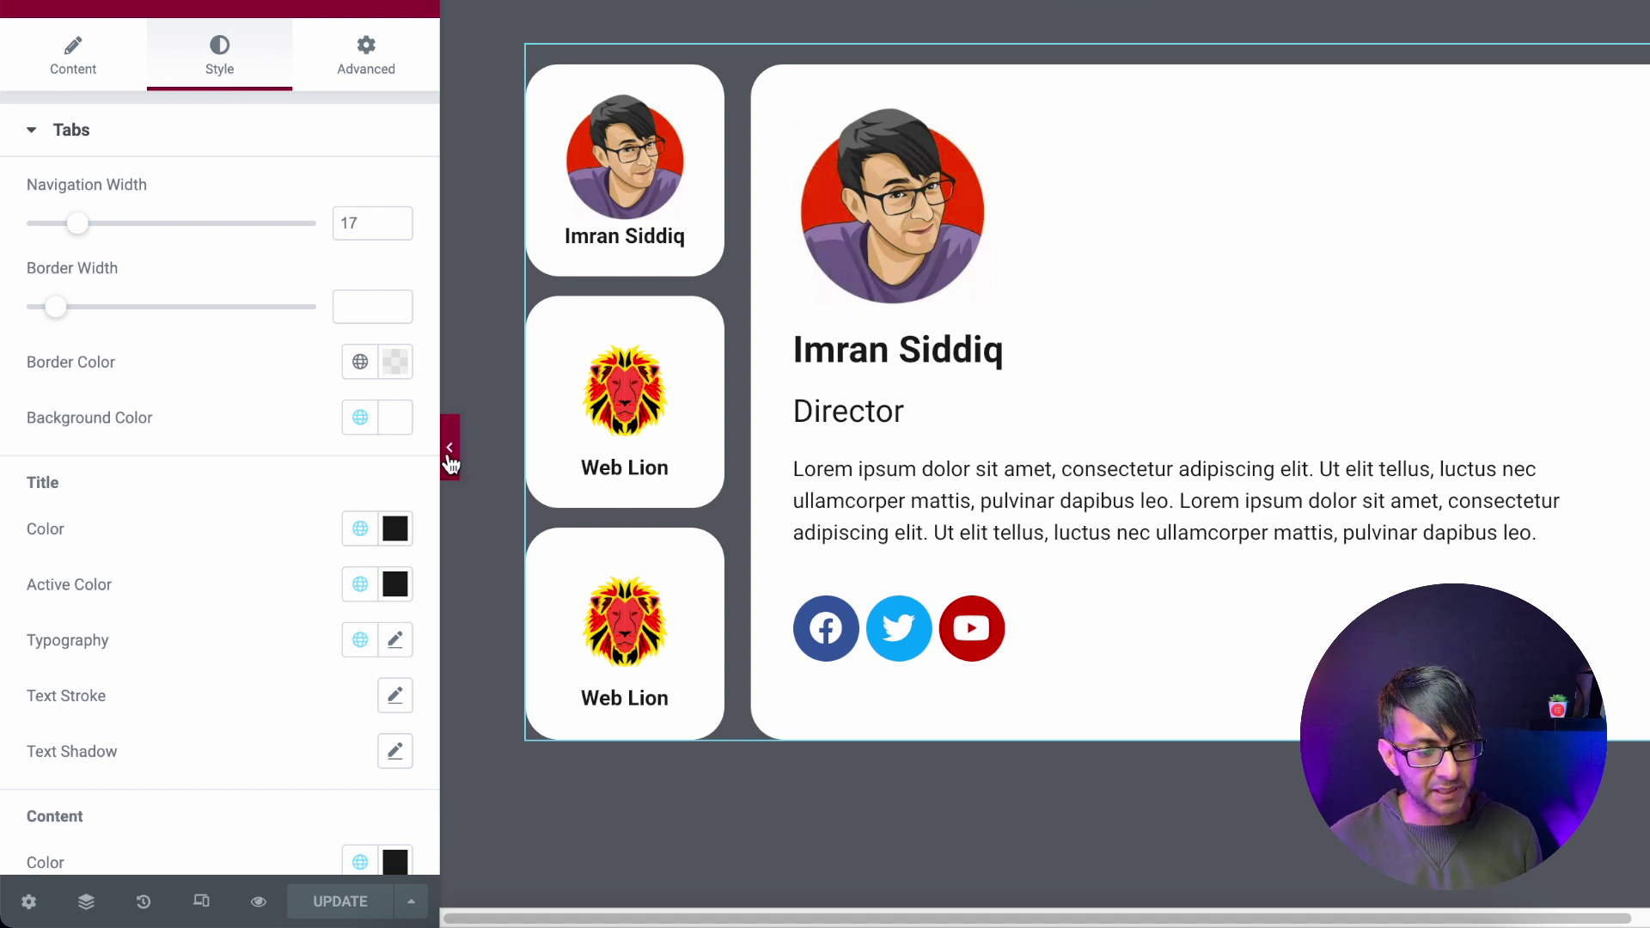
left_click(449, 447)
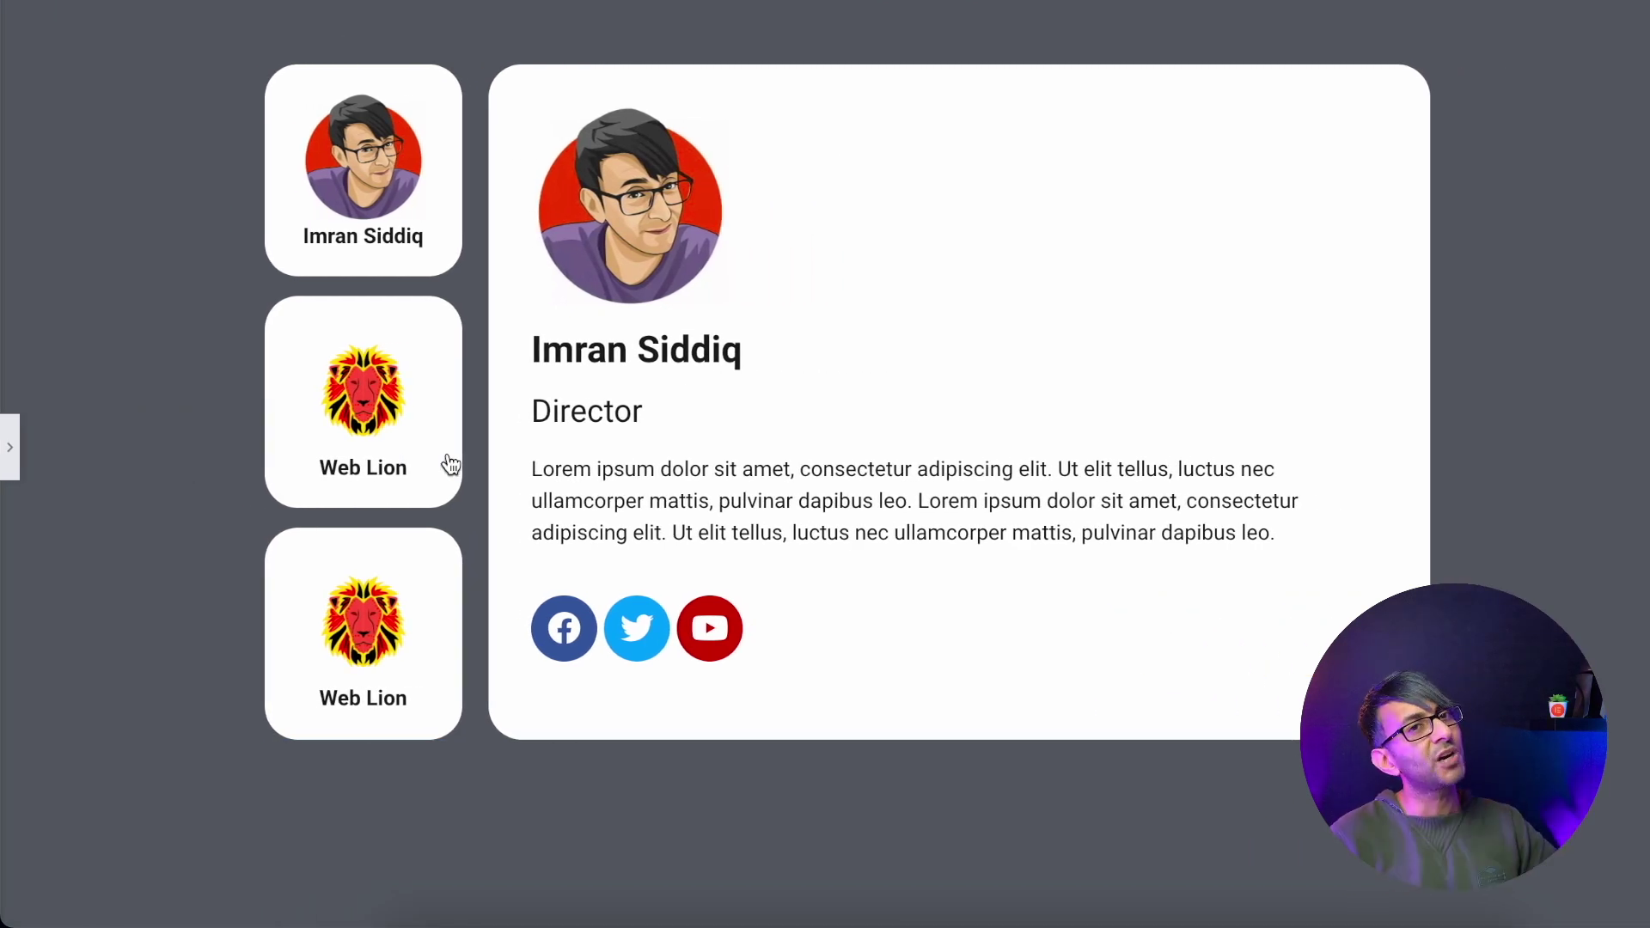